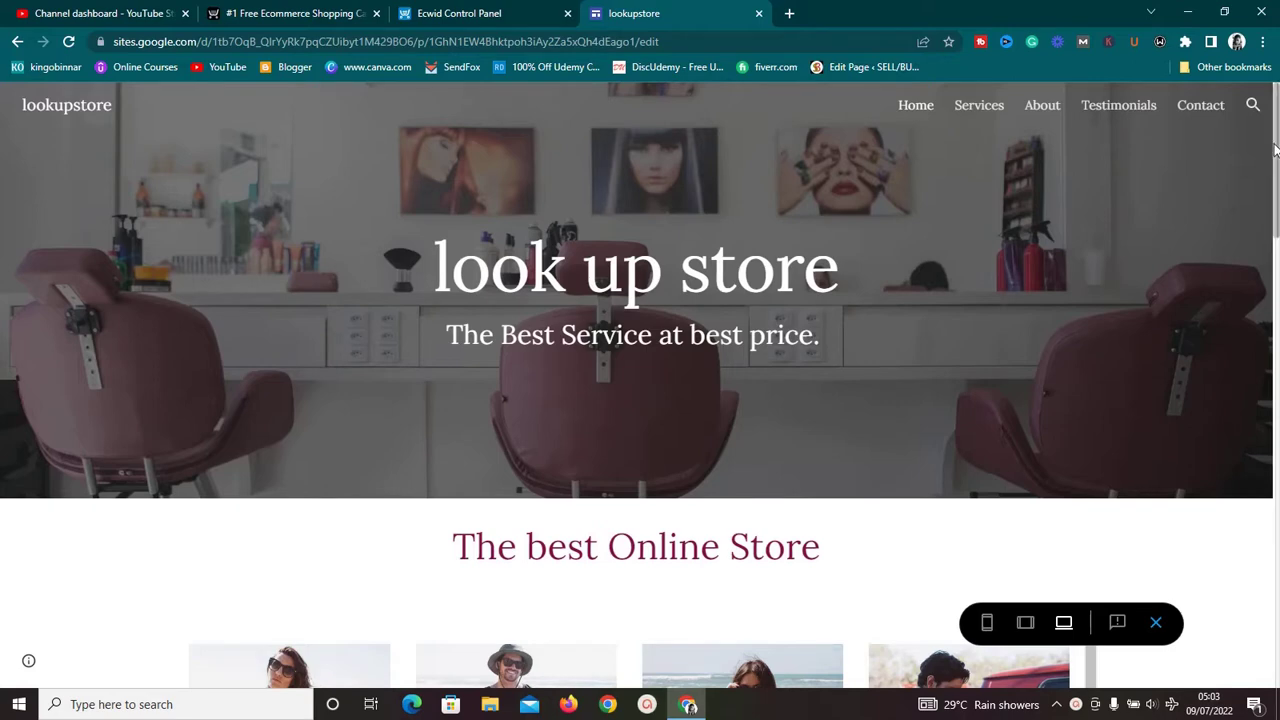
Examine the finished lookupstore site preview, from its header through the sample product listings.
{"action": "left_click_drag", "start_coordinate": [1275, 148], "coordinate": [1275, 279]}
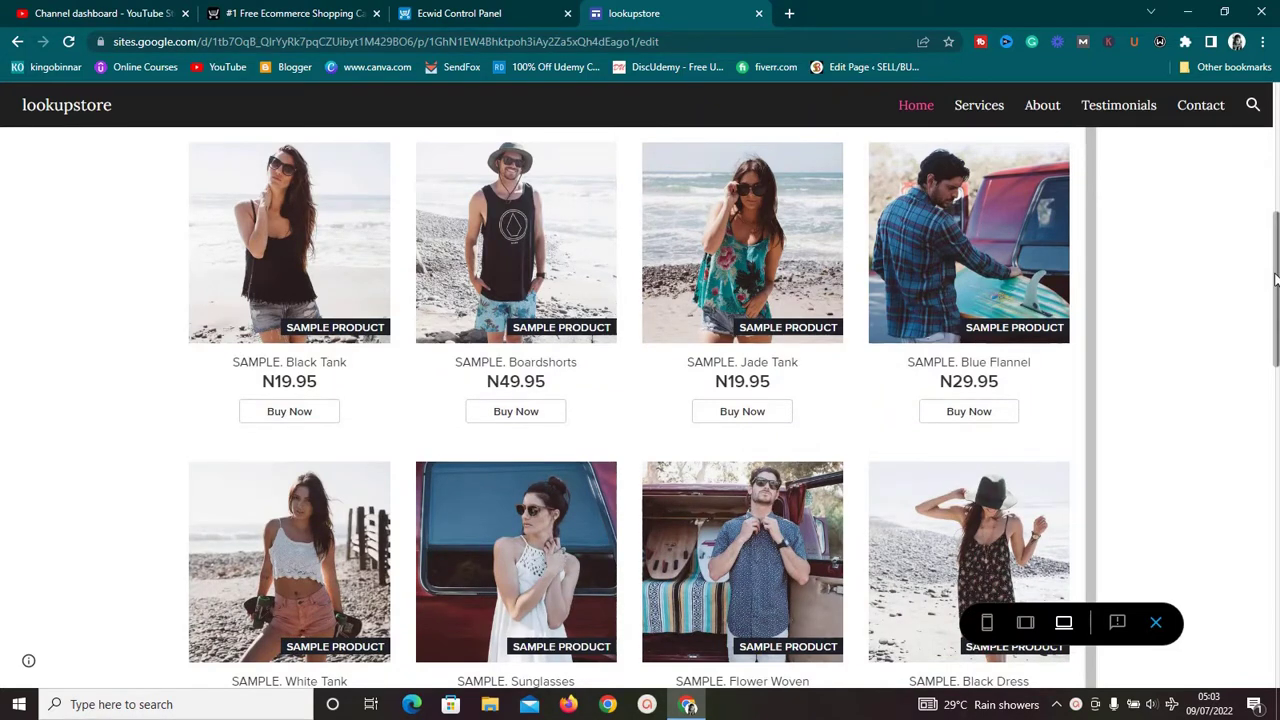
{"action": "left_click_drag", "start_coordinate": [1275, 280], "coordinate": [1277, 90]}
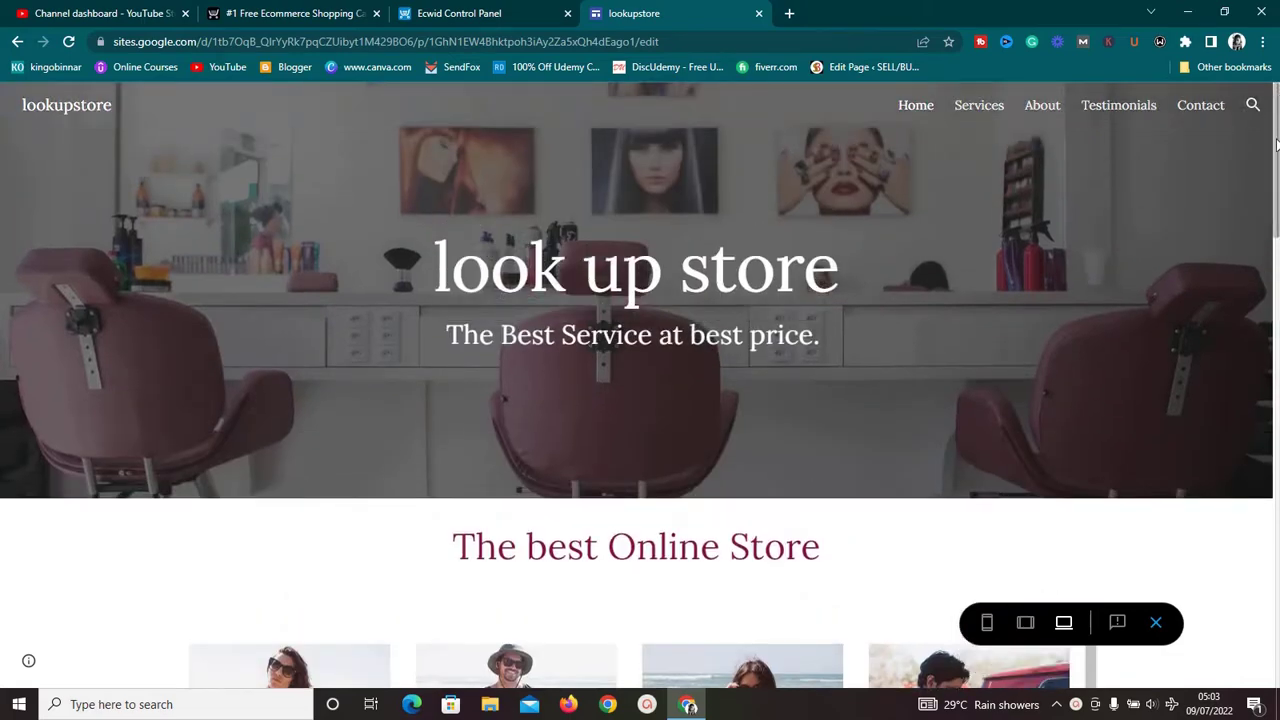
{"action": "left_click_drag", "start_coordinate": [1276, 145], "coordinate": [1276, 262]}
{"action": "left_click_drag", "start_coordinate": [1276, 205], "coordinate": [1277, 90]}
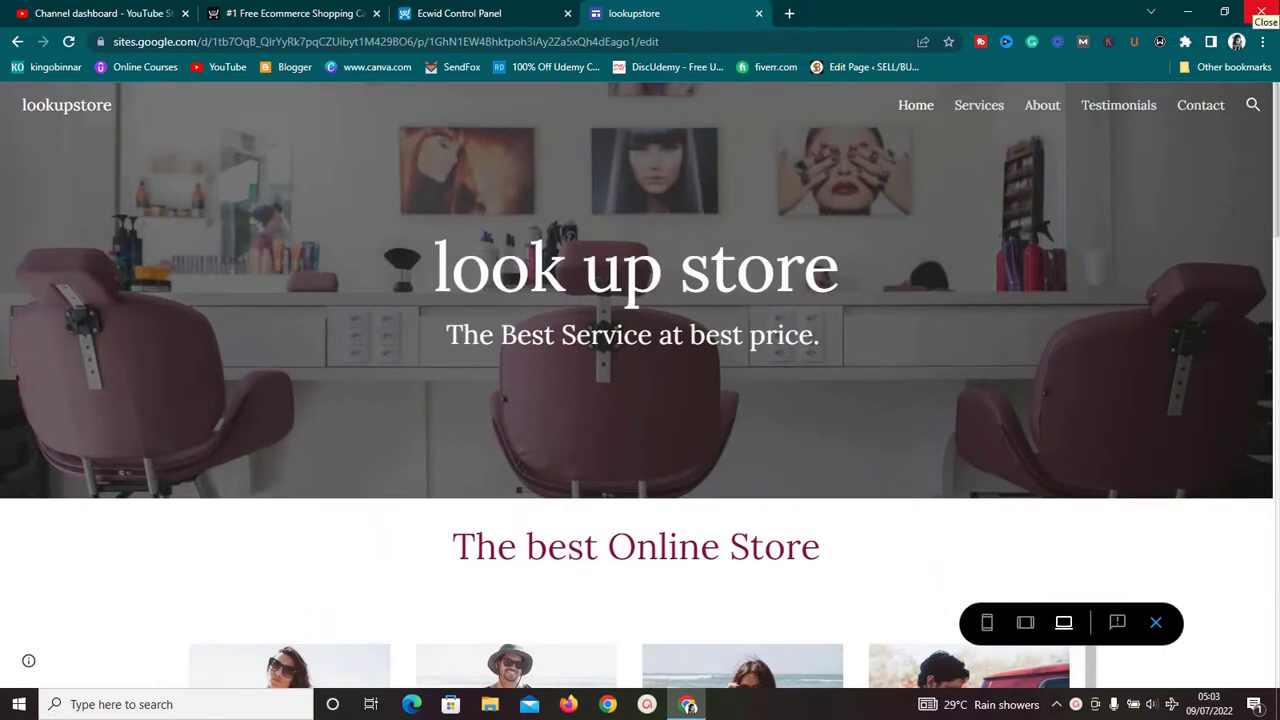
Switch to the Ecwid homepage and look over its free online selling offer.
{"action": "left_click", "coordinate": [252, 12]}
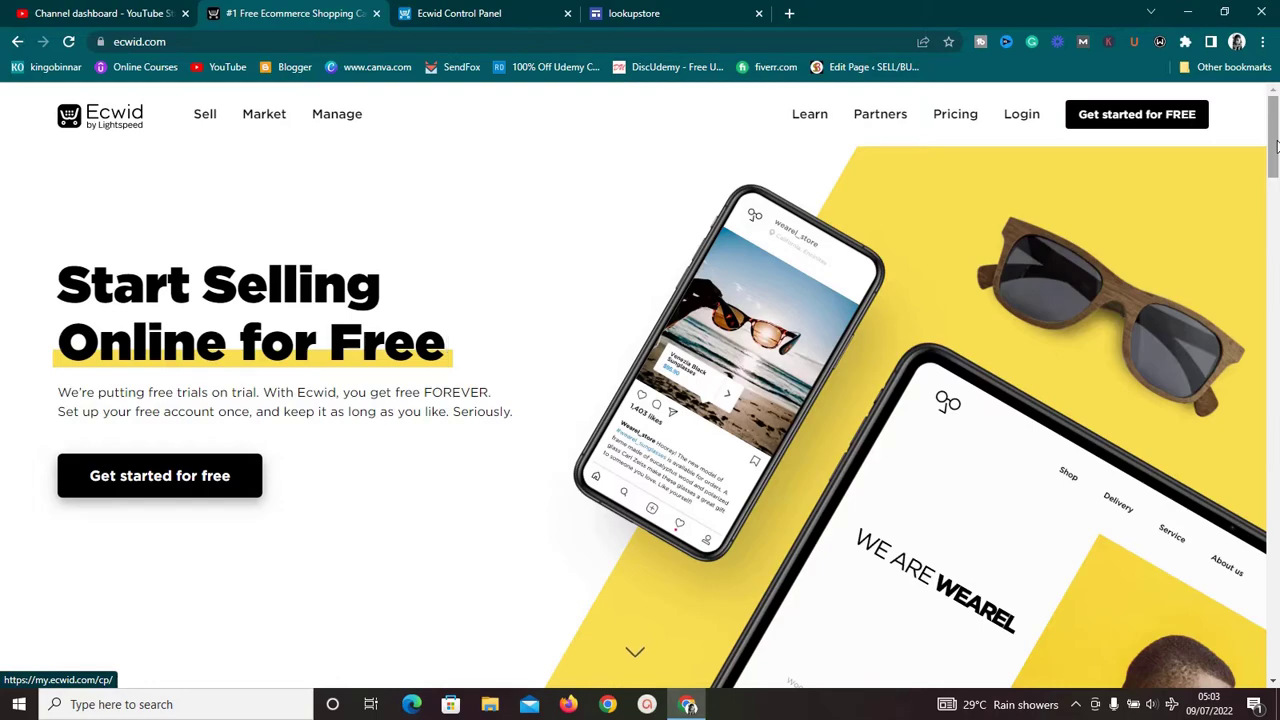
{"action": "left_click_drag", "start_coordinate": [1275, 145], "coordinate": [1268, 88]}
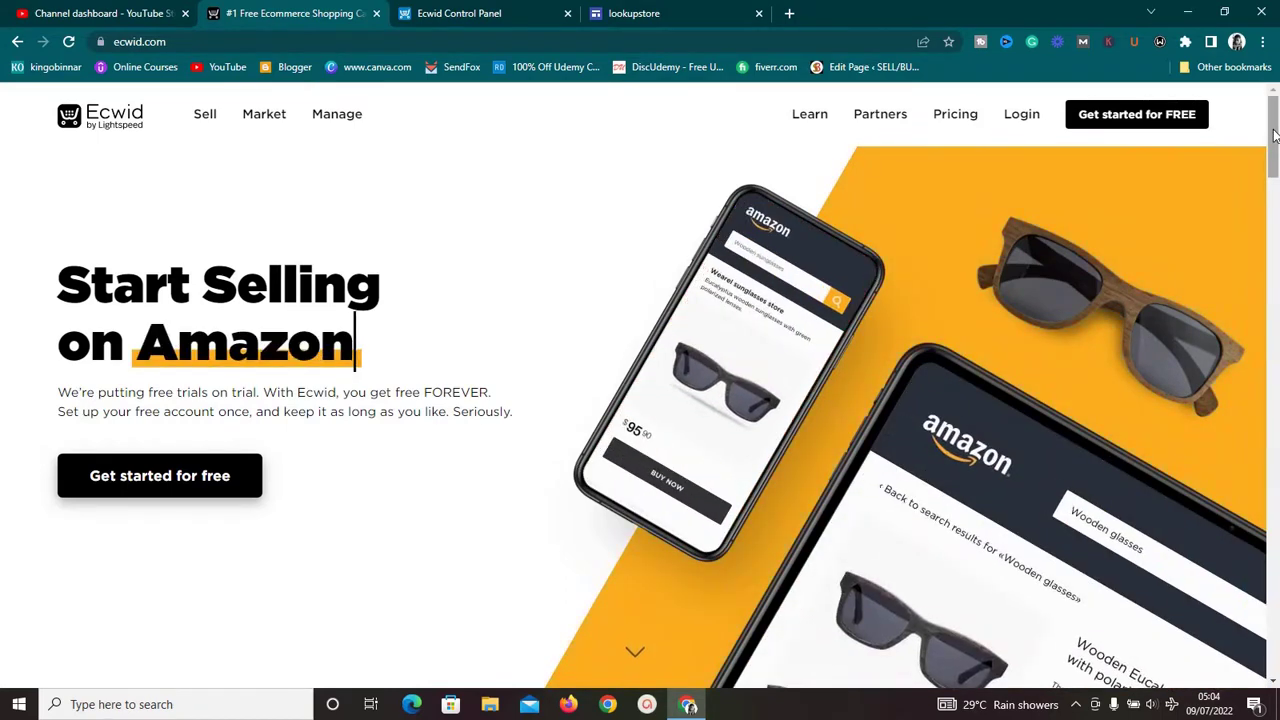
{"action": "mouse_move", "coordinate": [1274, 135]}
{"action": "left_mouse_down"}
{"action": "mouse_move", "coordinate": [1274, 230]}
{"action": "mouse_move", "coordinate": [1274, 130]}
{"action": "left_mouse_up"}
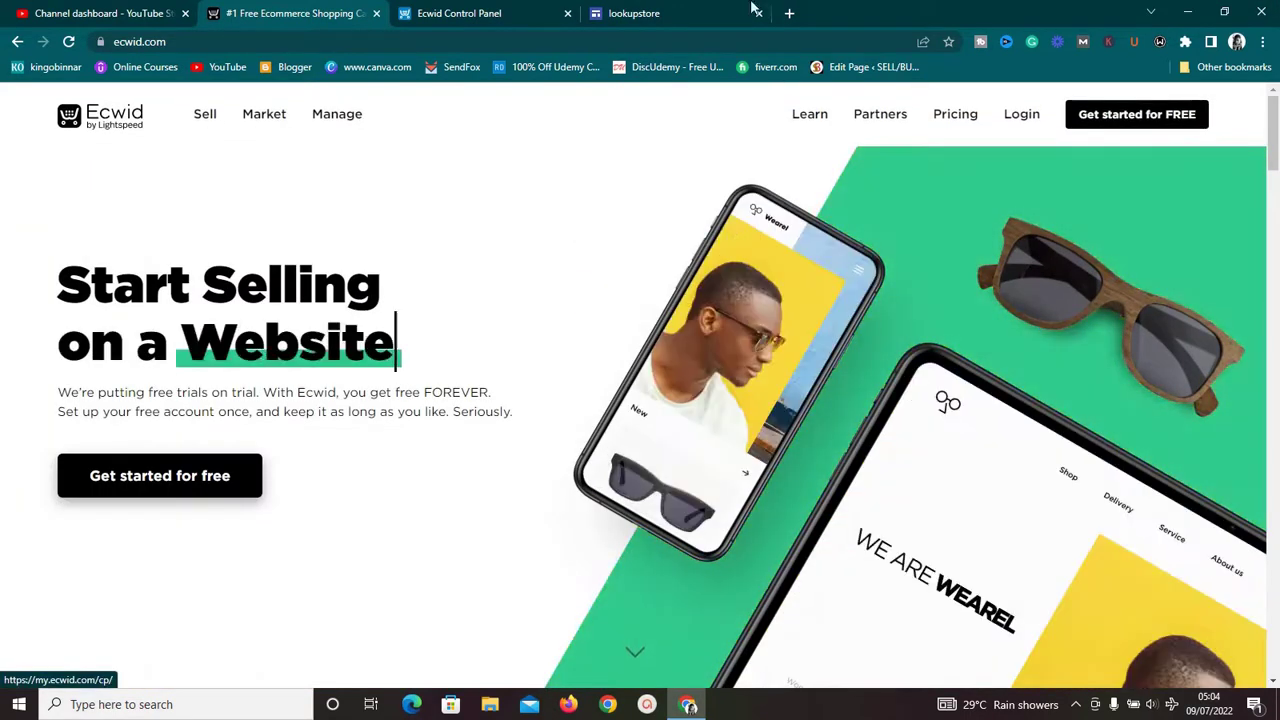
Return to the lookupstore site, exit its preview and go back to the Google Sites home page.
{"action": "left_click", "coordinate": [718, 8]}
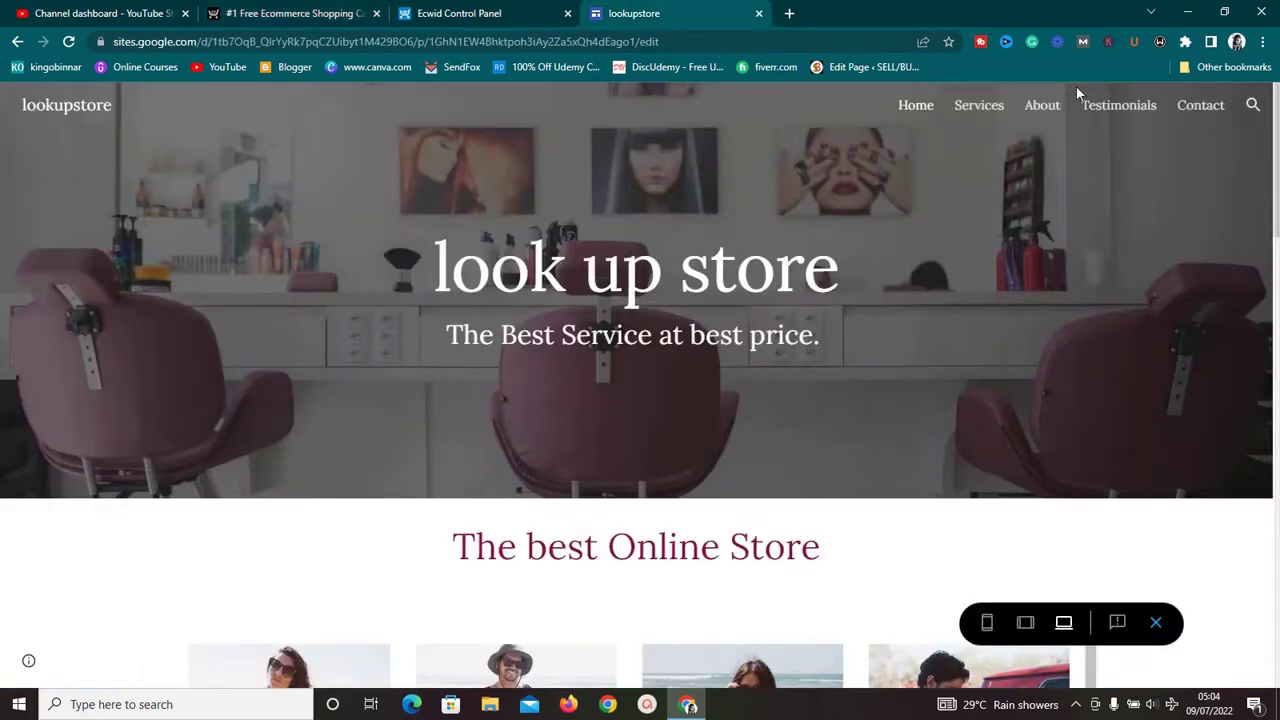
{"action": "left_click", "coordinate": [1156, 623]}
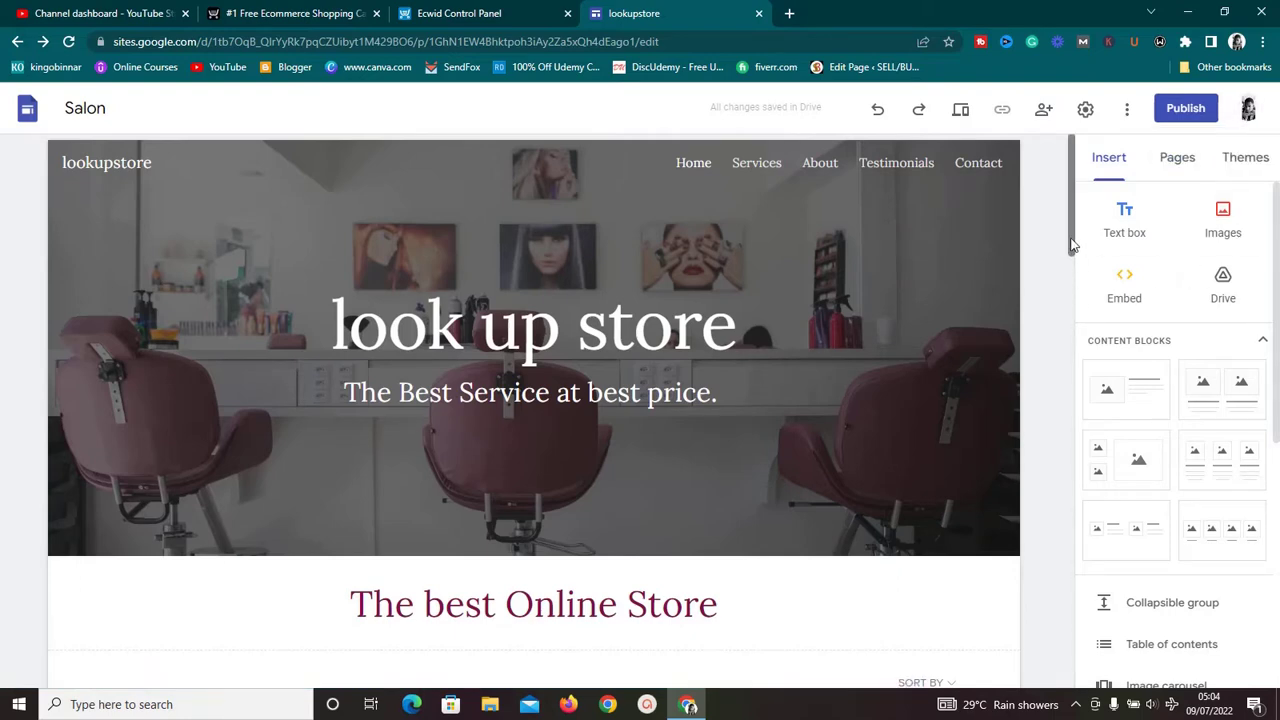
{"action": "mouse_move", "coordinate": [1066, 234]}
{"action": "left_mouse_down"}
{"action": "mouse_move", "coordinate": [1069, 314]}
{"action": "mouse_move", "coordinate": [1063, 211]}
{"action": "left_mouse_up"}
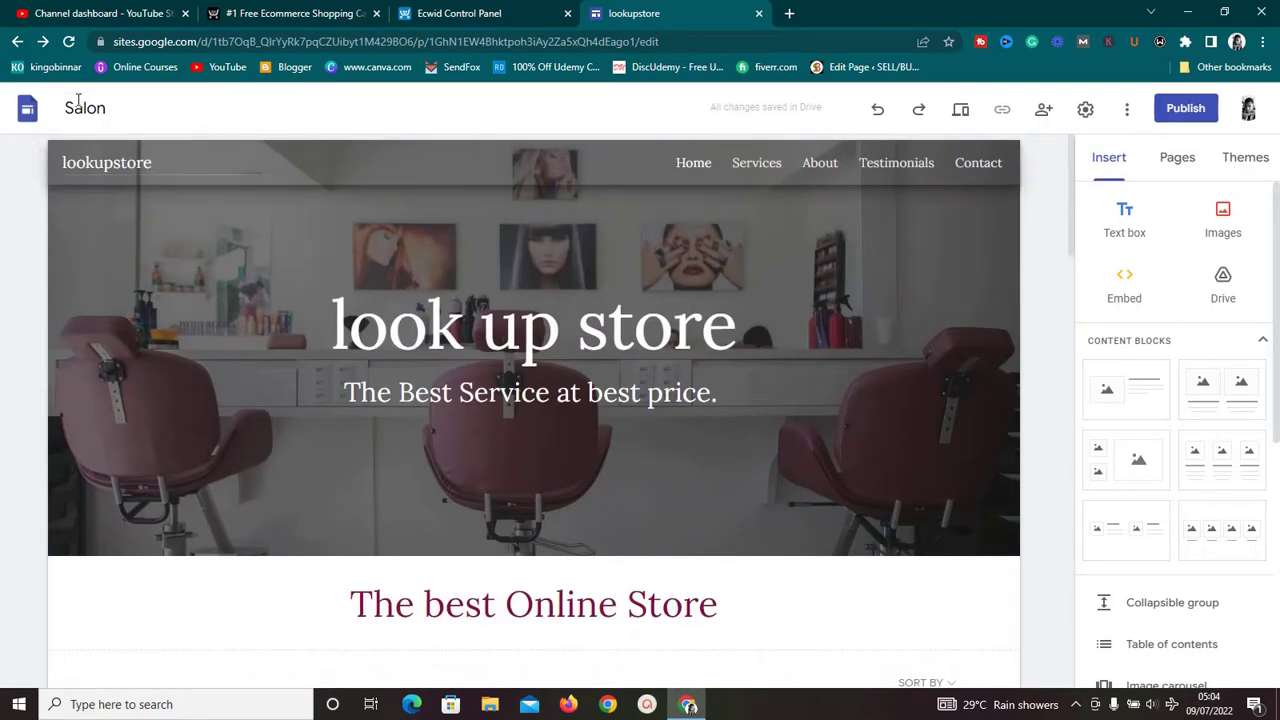
{"action": "left_click", "coordinate": [17, 46]}
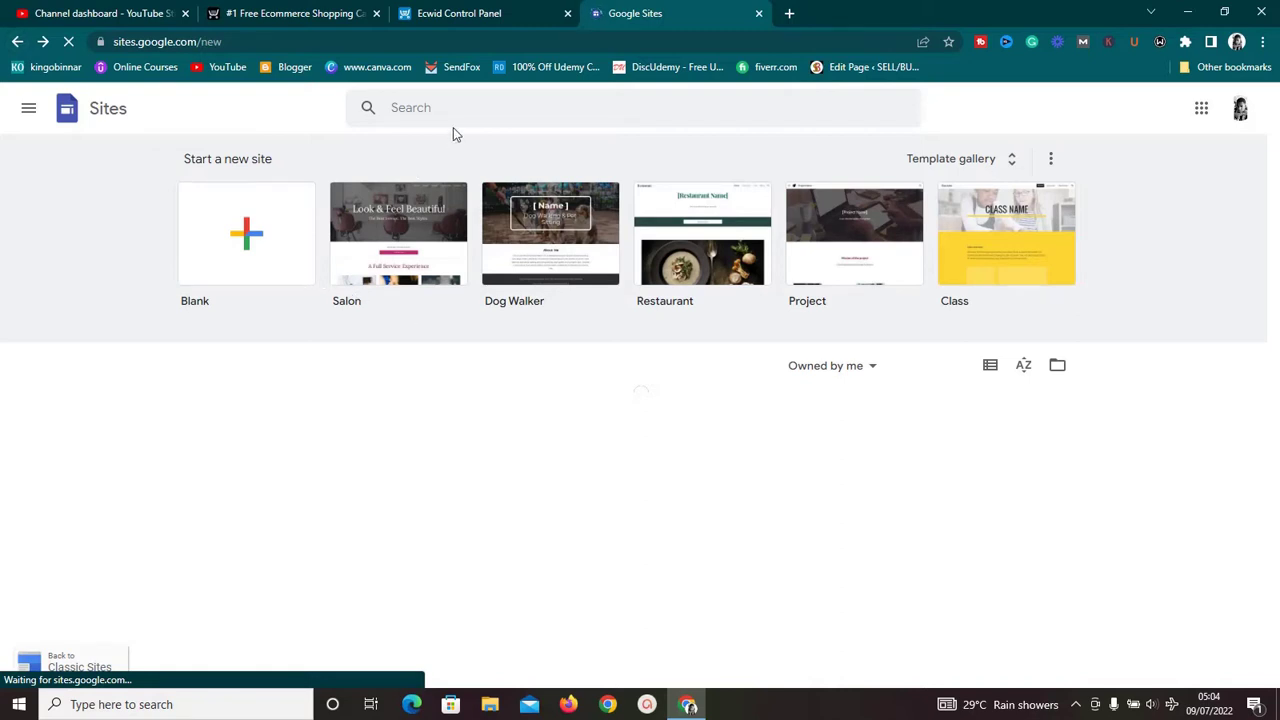
{"action": "left_click", "coordinate": [333, 9]}
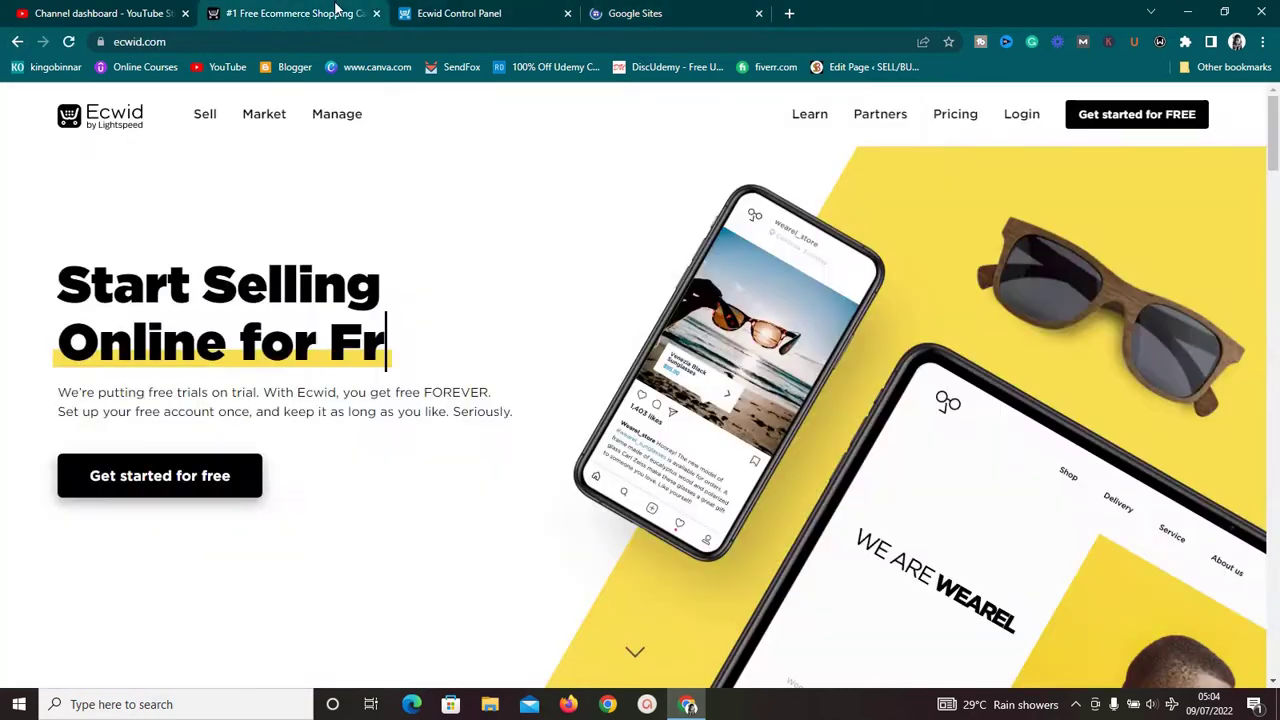
{"action": "left_click", "coordinate": [620, 12]}
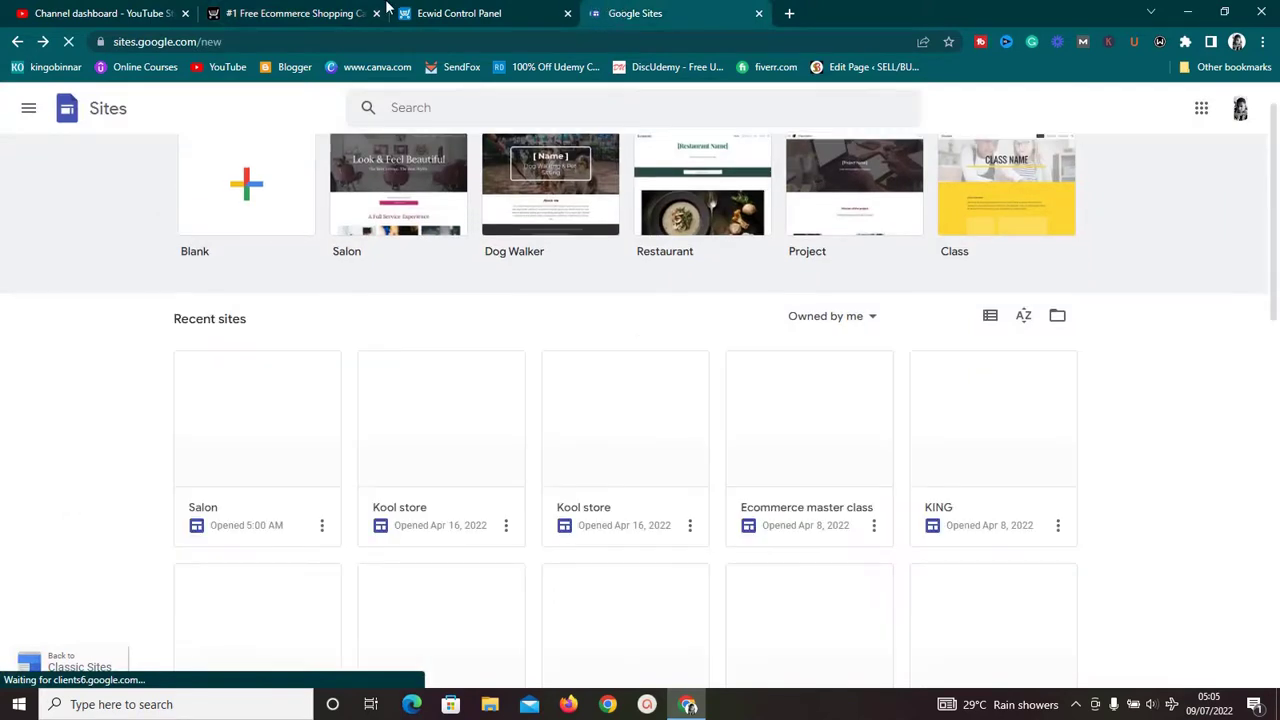
{"action": "left_click", "coordinate": [207, 9]}
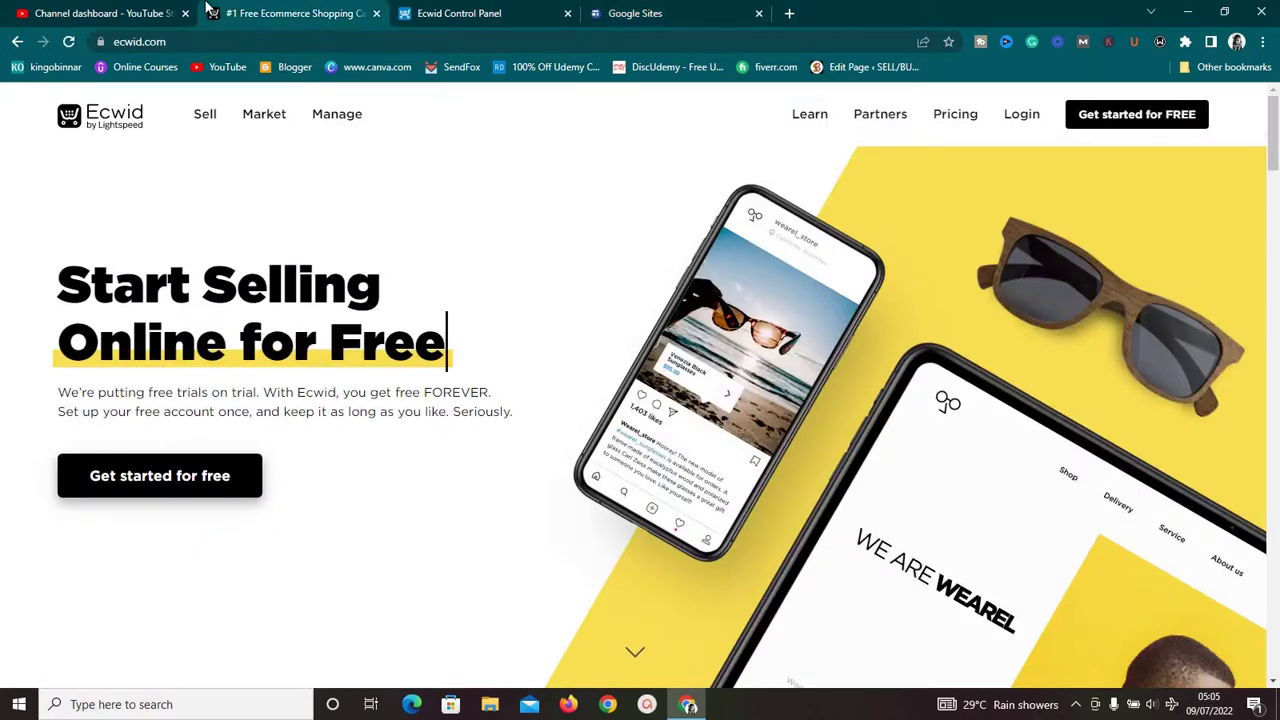
Return to the Google Sites home page and create a new site from the Salon template.
{"action": "left_click", "coordinate": [631, 8]}
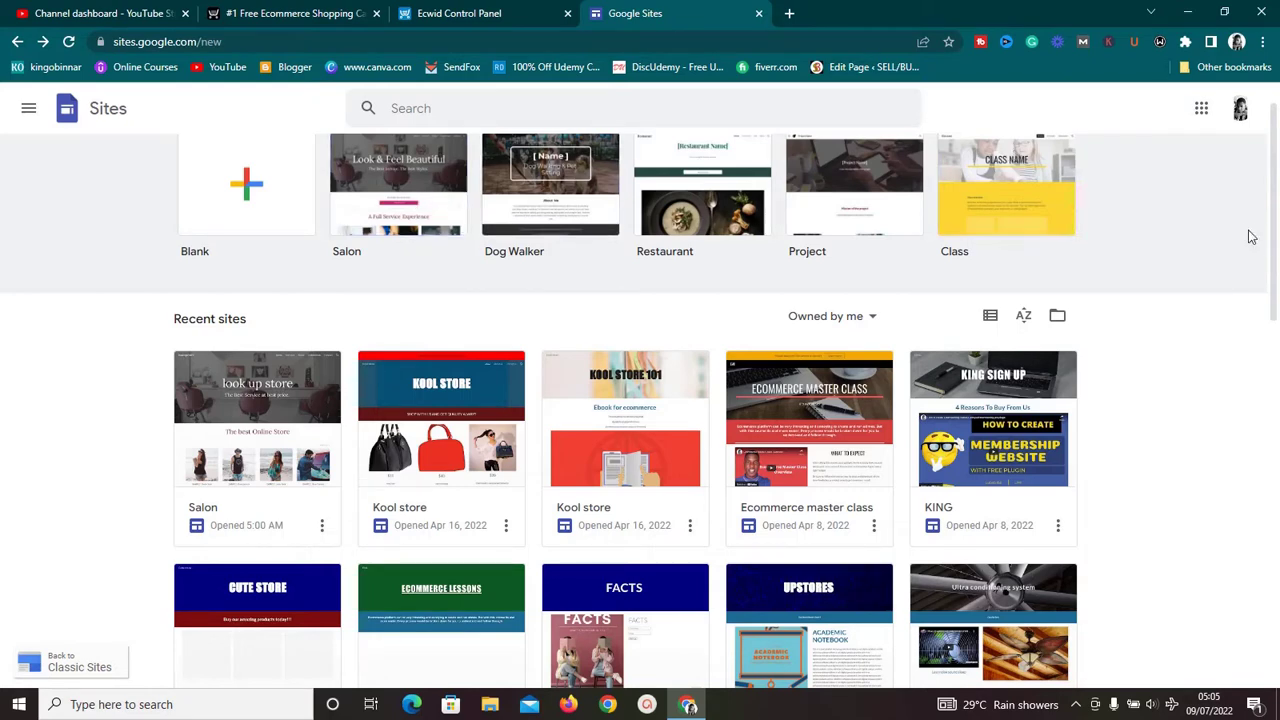
{"action": "mouse_move", "coordinate": [1274, 245]}
{"action": "left_mouse_down"}
{"action": "mouse_move", "coordinate": [1274, 481]}
{"action": "mouse_move", "coordinate": [1274, 245]}
{"action": "left_mouse_up"}
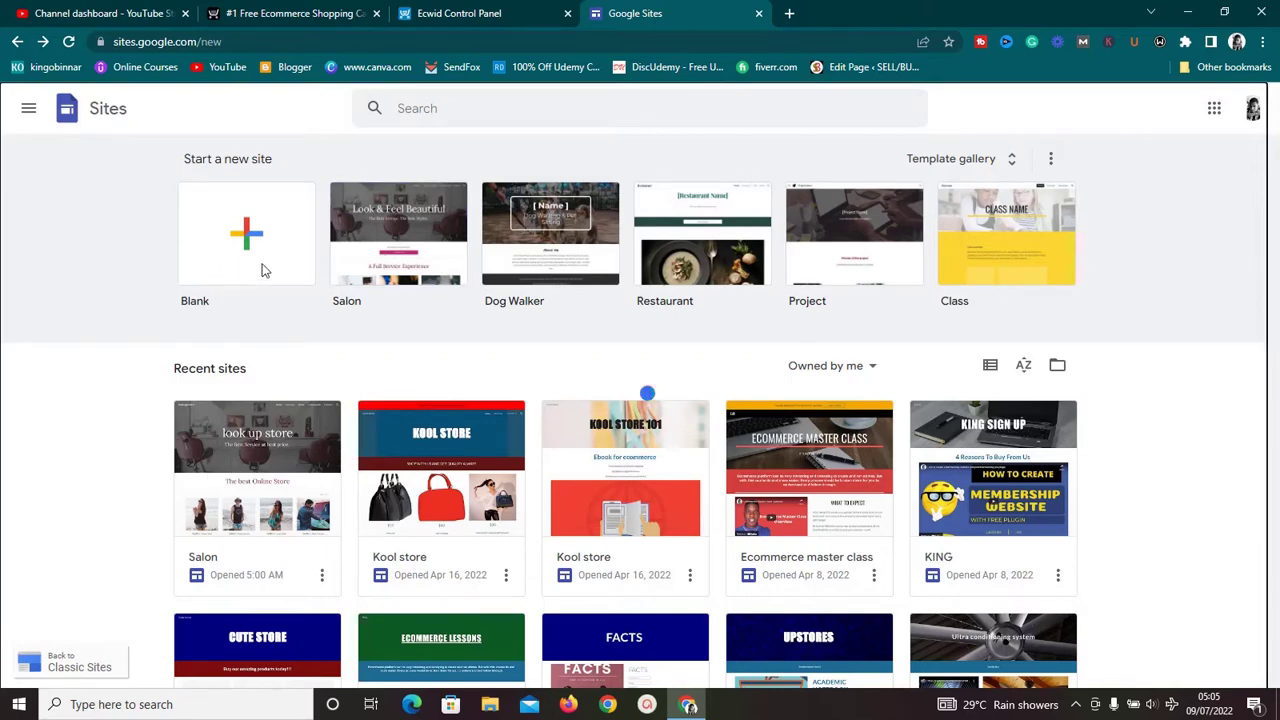
{"action": "left_click", "coordinate": [455, 270]}
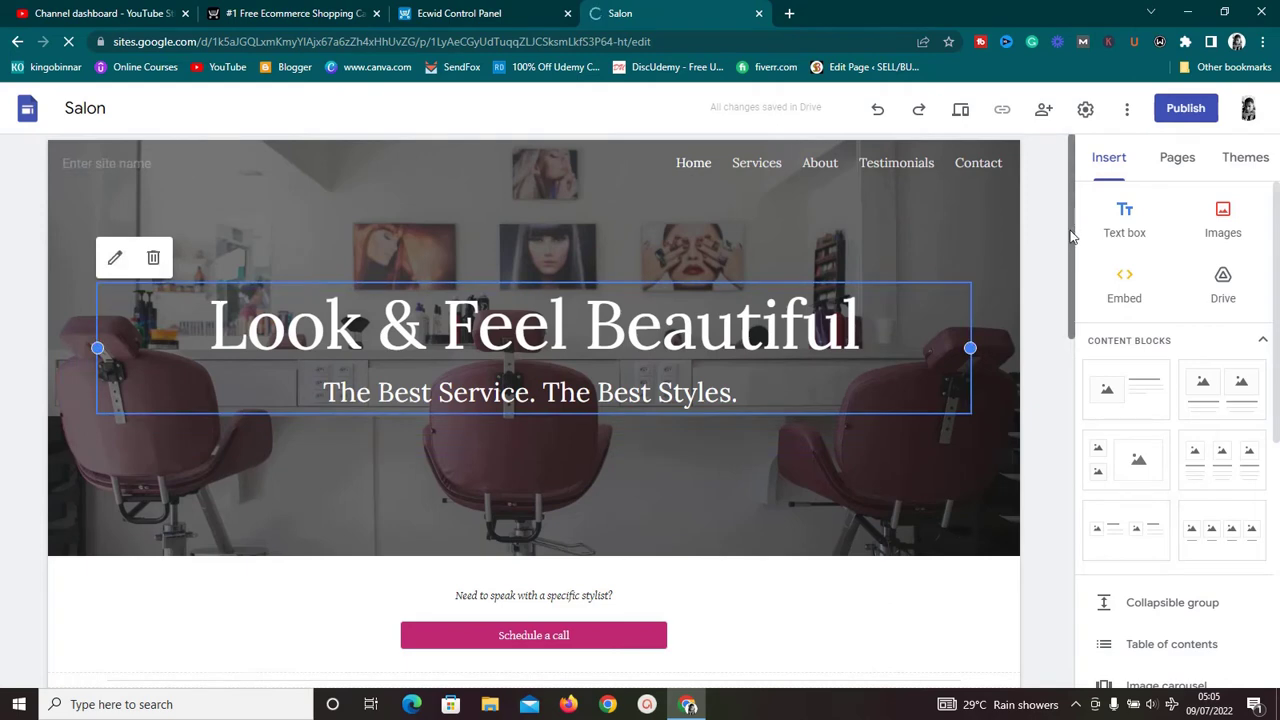
{"action": "scroll", "coordinate": [1070, 228], "scroll_direction": "down", "scroll_amount": 1}
{"action": "scroll", "coordinate": [1070, 228], "scroll_direction": "up", "scroll_amount": 1}
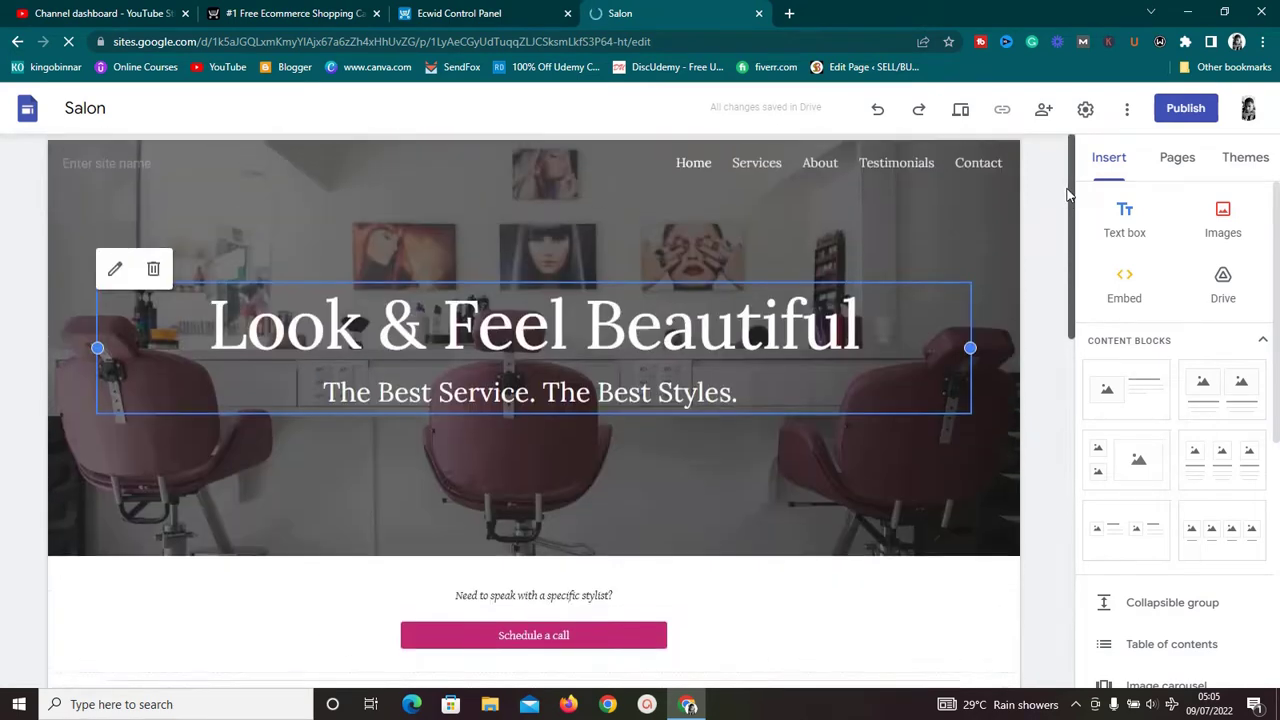
Change the header title to "Look Store".
{"action": "left_click", "coordinate": [866, 321]}
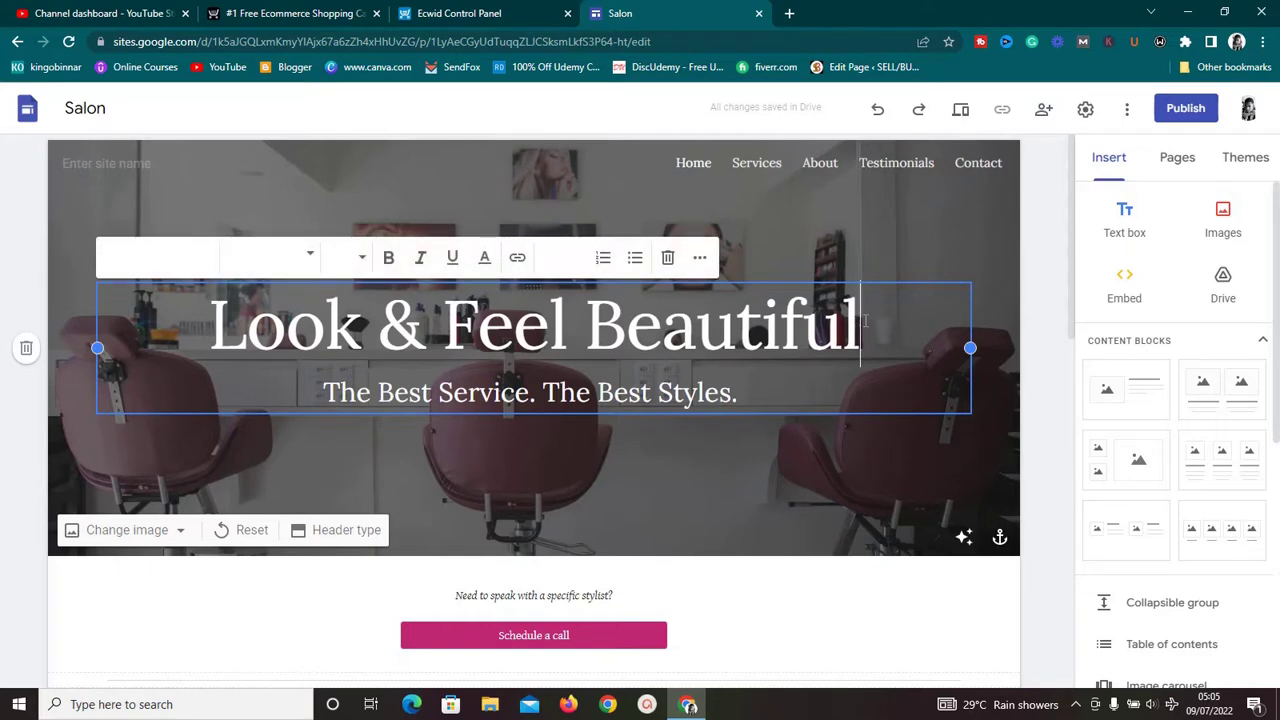
{"action": "key", "text": "BackSpace"}
{"action": "key", "text": "BackSpace"}
{"action": "key", "text": "BackSpace"}
{"action": "key", "text": "BackSpace"}
{"action": "key", "text": "BackSpace"}
{"action": "key", "text": "BackSpace"}
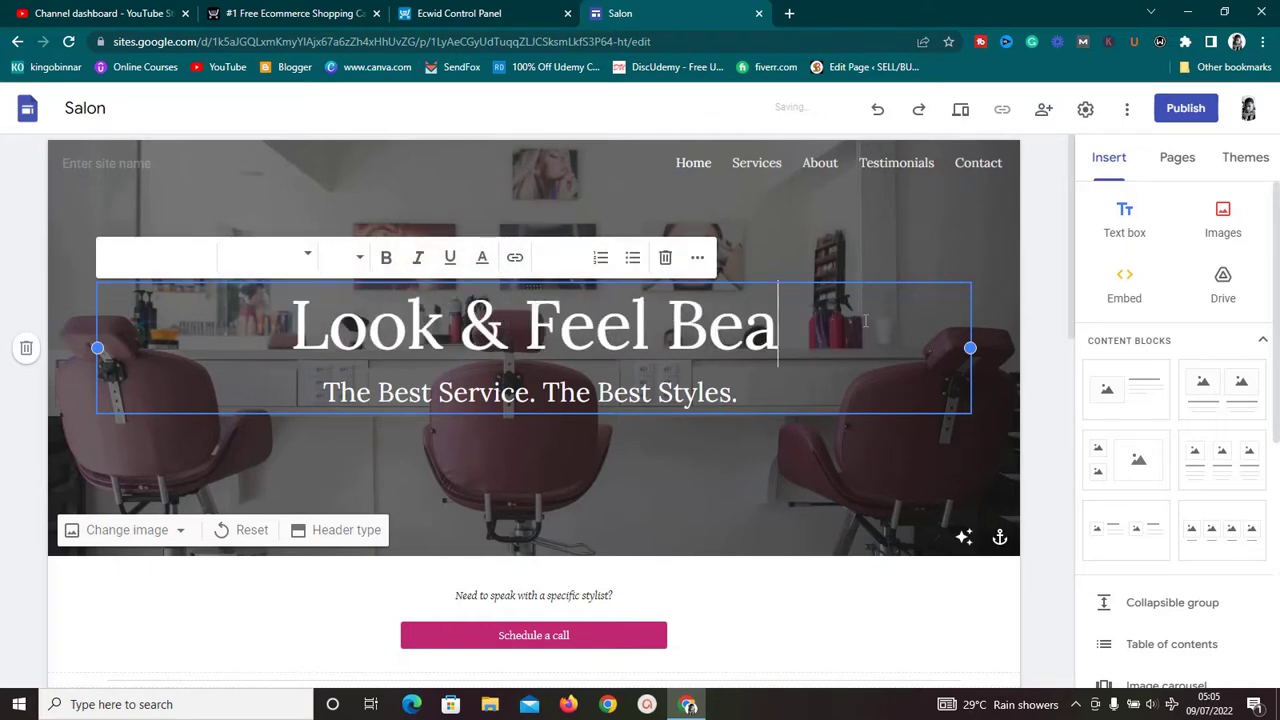
{"action": "key", "text": "BackSpace"}
{"action": "key", "text": "BackSpace"}
{"action": "key", "text": "BackSpace"}
{"action": "key", "text": "BackSpace"}
{"action": "key", "text": "BackSpace"}
{"action": "key", "text": "BackSpace"}
{"action": "key", "text": "BackSpace"}
{"action": "key", "text": "BackSpace"}
{"action": "key", "text": "BackSpace"}
{"action": "key", "text": "BackSpace"}
{"action": "key", "text": "BackSpace"}
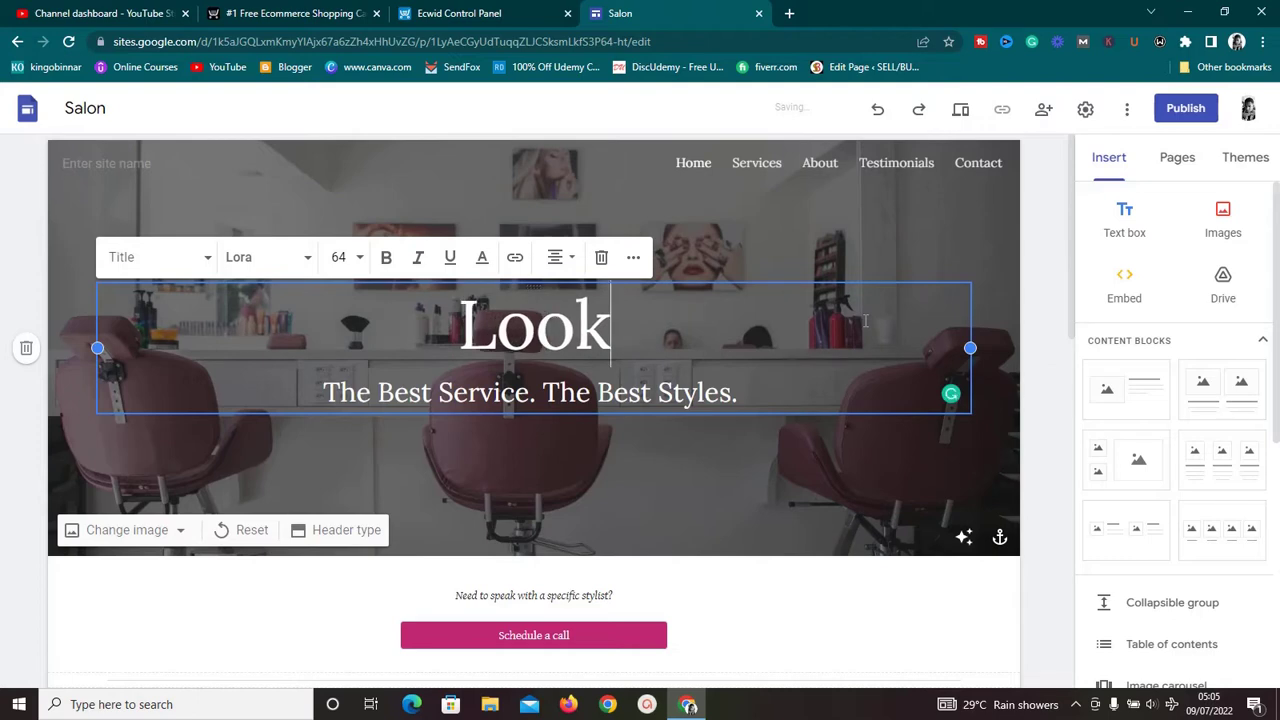
{"action": "type", "text": "u"}
{"action": "key", "text": "BackSpace"}
{"action": "type", "text": "Store"}
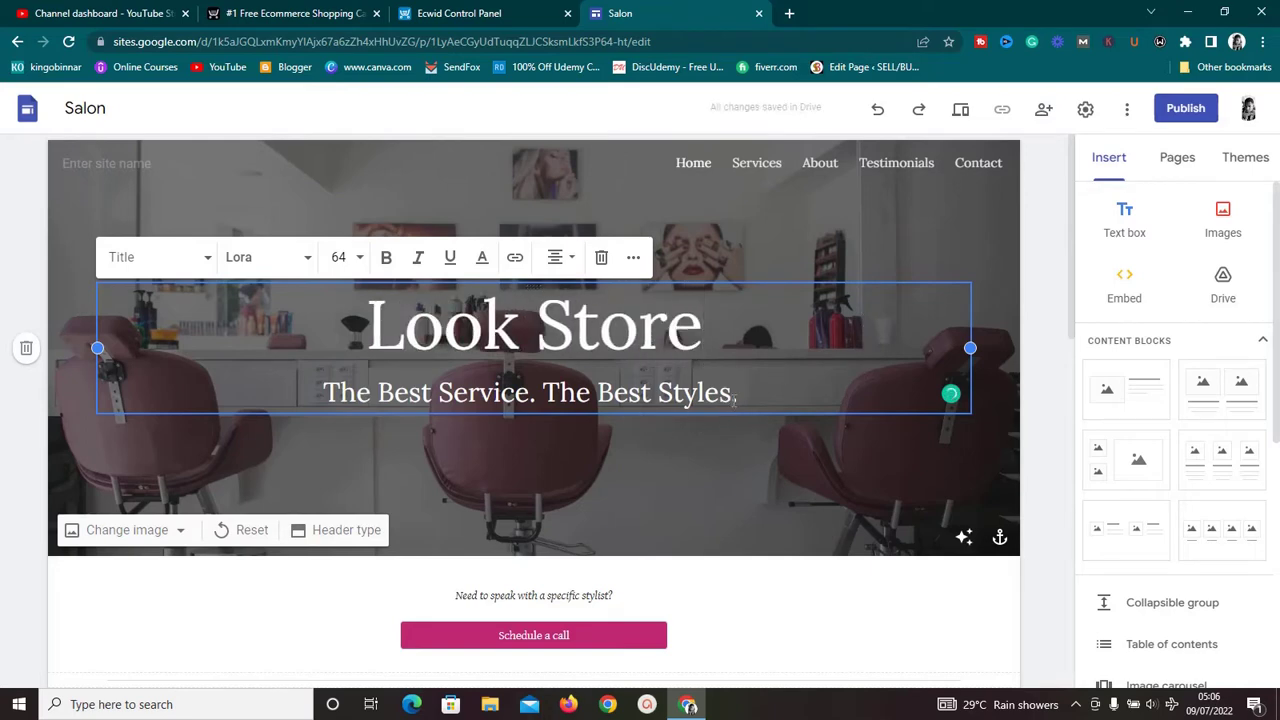
Check the options for changing the header's background image.
{"action": "left_click", "coordinate": [734, 396]}
{"action": "left_click", "coordinate": [747, 502]}
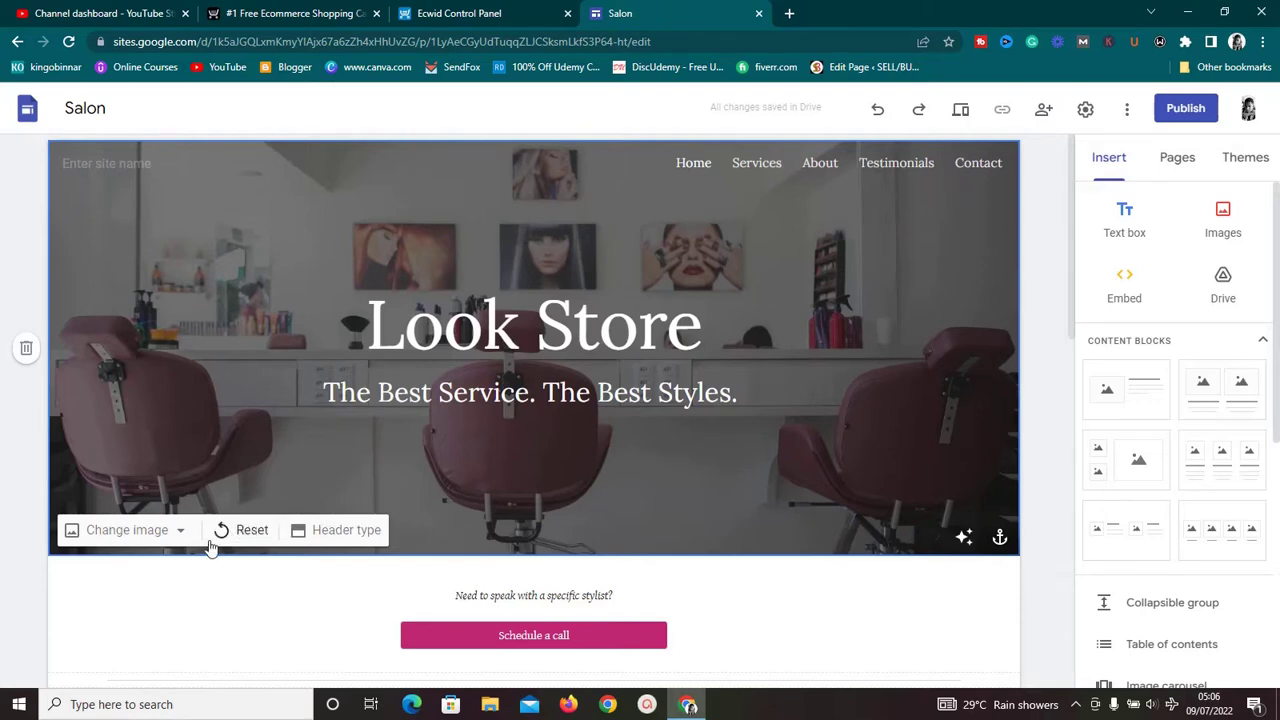
{"action": "left_click", "coordinate": [181, 532]}
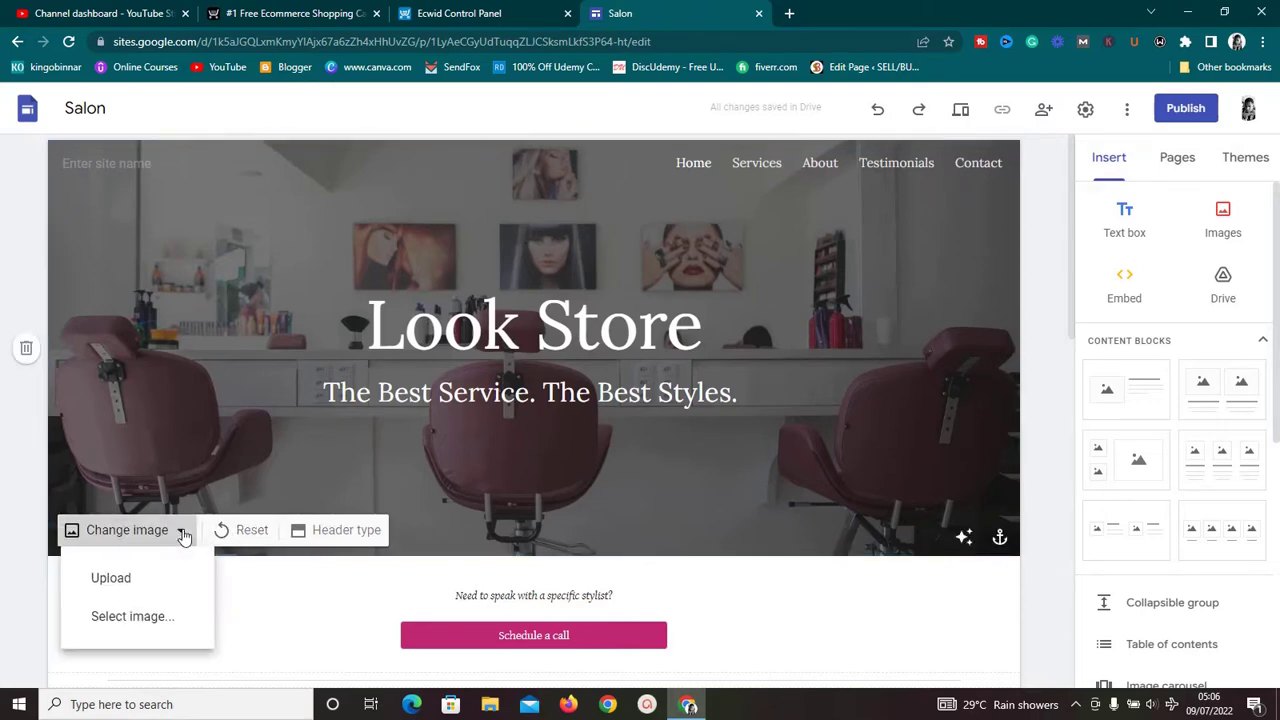
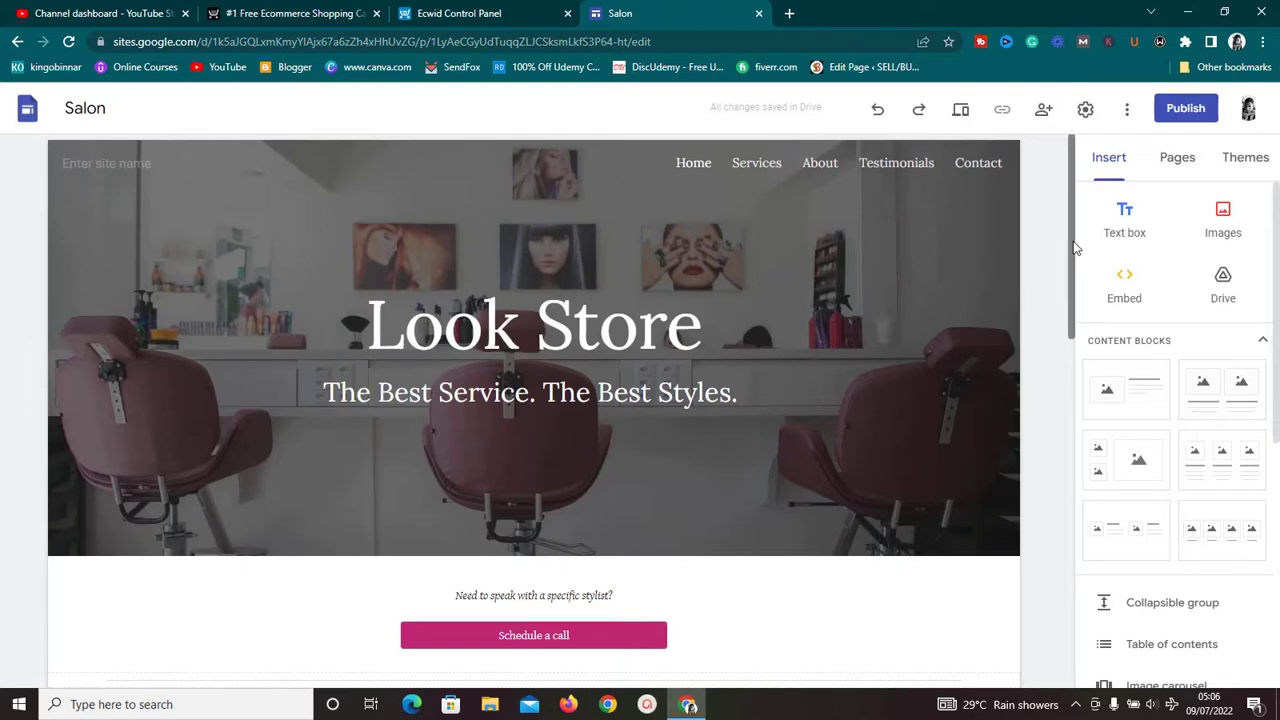
Delete the three-image section, the "A Full Service Experience" heading, the business description and the divider from the home page.
{"action": "left_click_drag", "start_coordinate": [1072, 245], "coordinate": [1072, 350]}
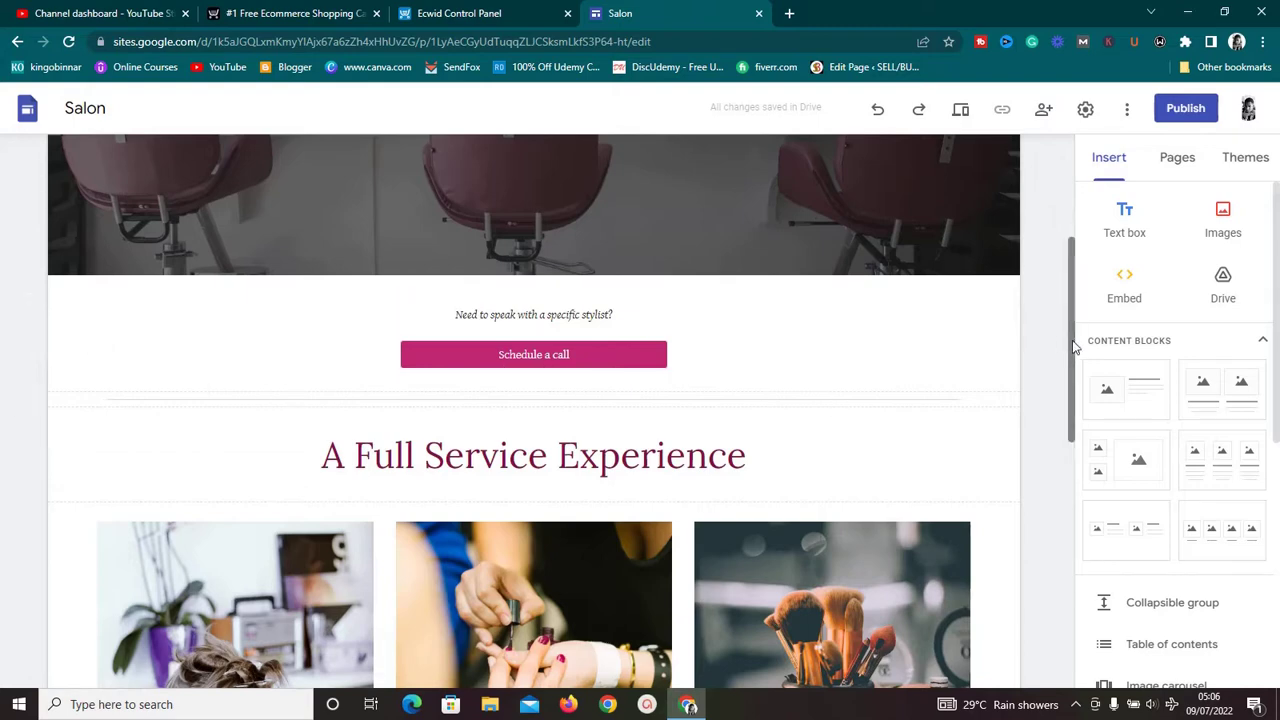
{"action": "mouse_move", "coordinate": [1073, 343]}
{"action": "left_mouse_down"}
{"action": "mouse_move", "coordinate": [1071, 366]}
{"action": "mouse_move", "coordinate": [1074, 334]}
{"action": "left_mouse_up"}
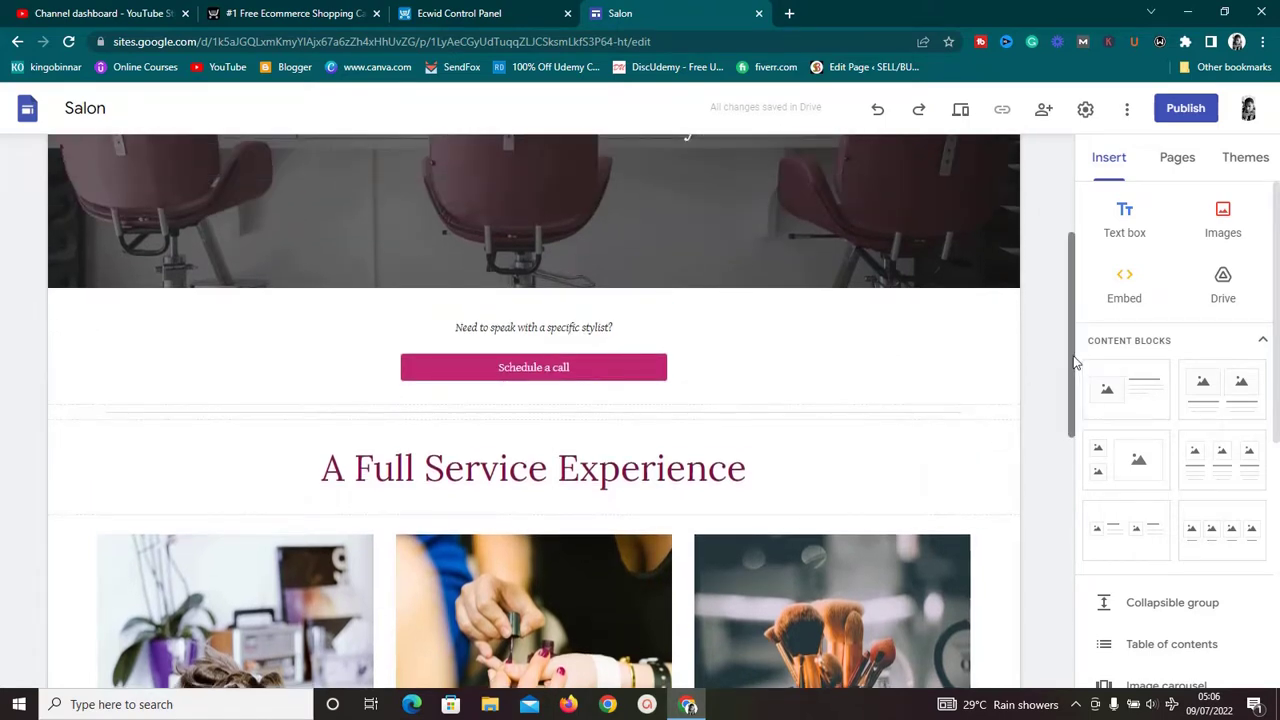
{"action": "left_click_drag", "start_coordinate": [1071, 360], "coordinate": [1074, 397]}
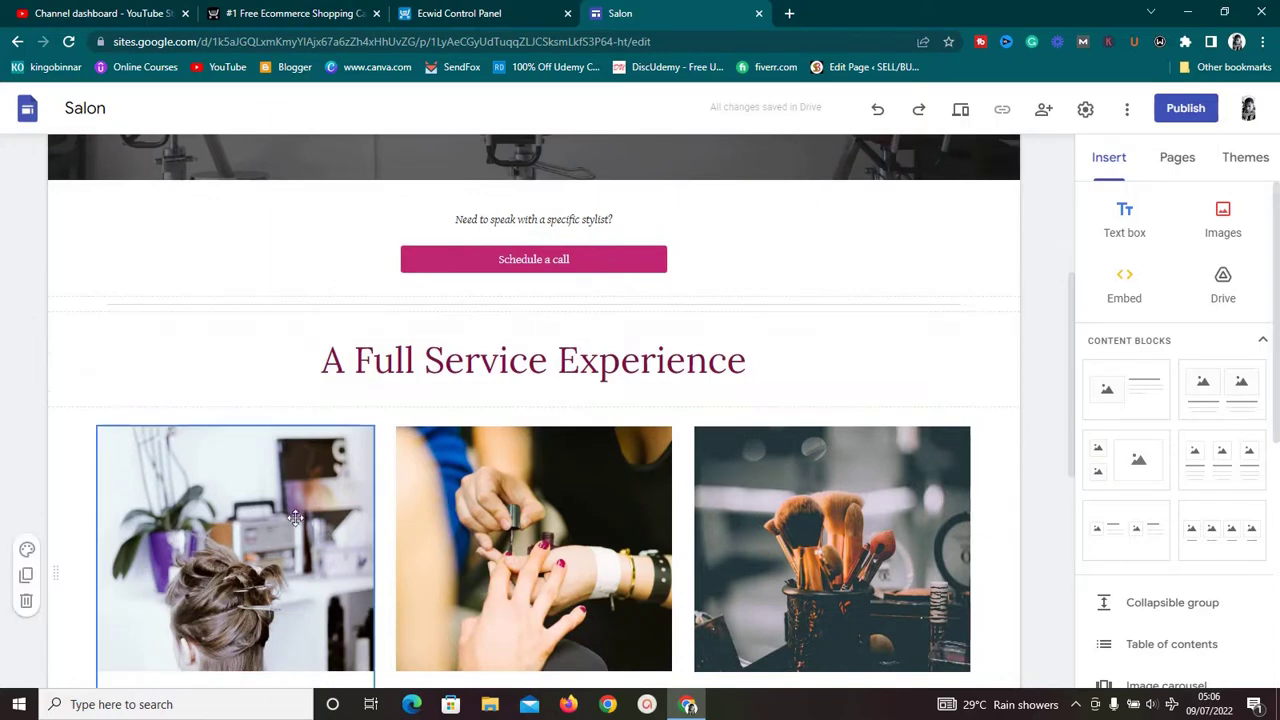
{"action": "left_click", "coordinate": [28, 604]}
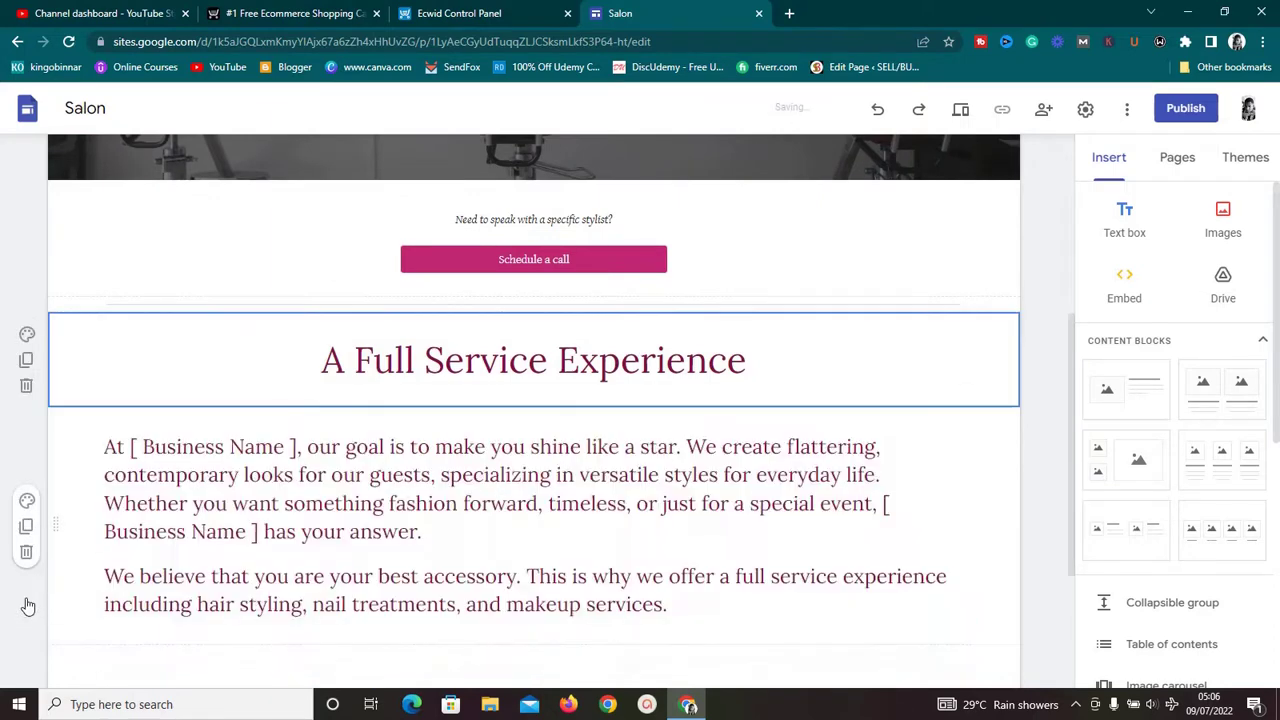
{"action": "left_click", "coordinate": [27, 398]}
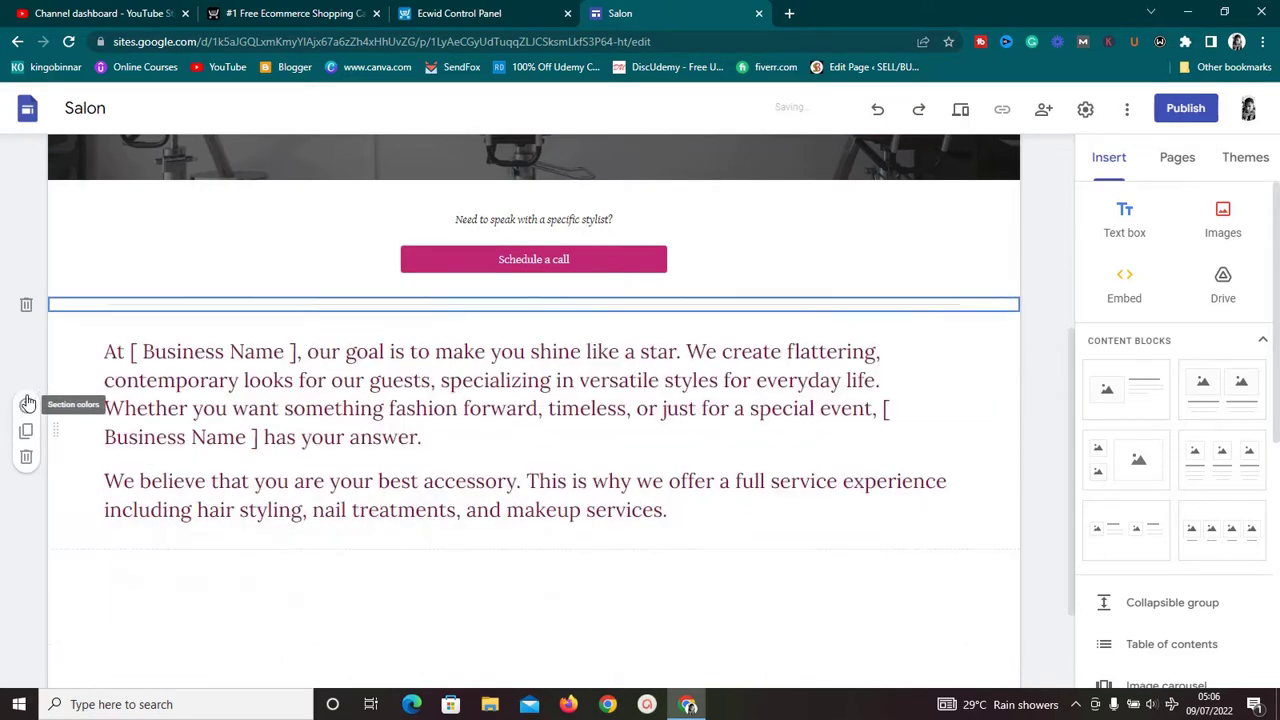
{"action": "left_click", "coordinate": [27, 458]}
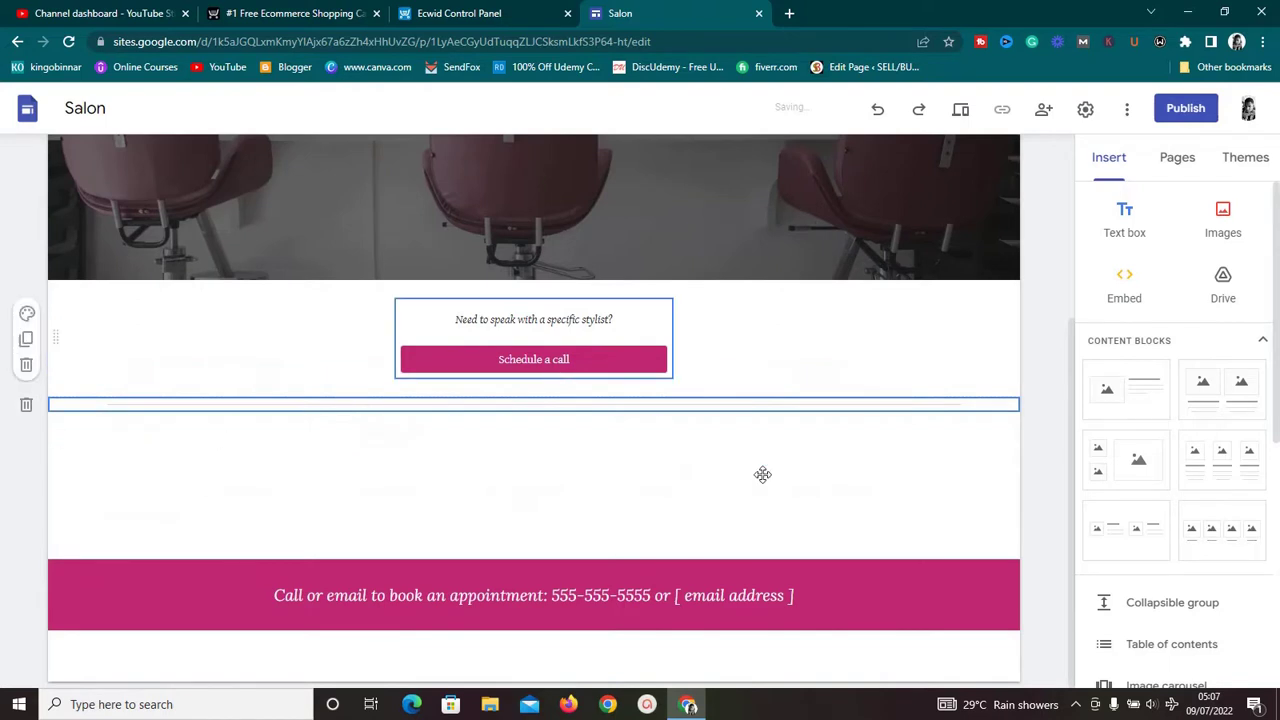
{"action": "left_click", "coordinate": [26, 408]}
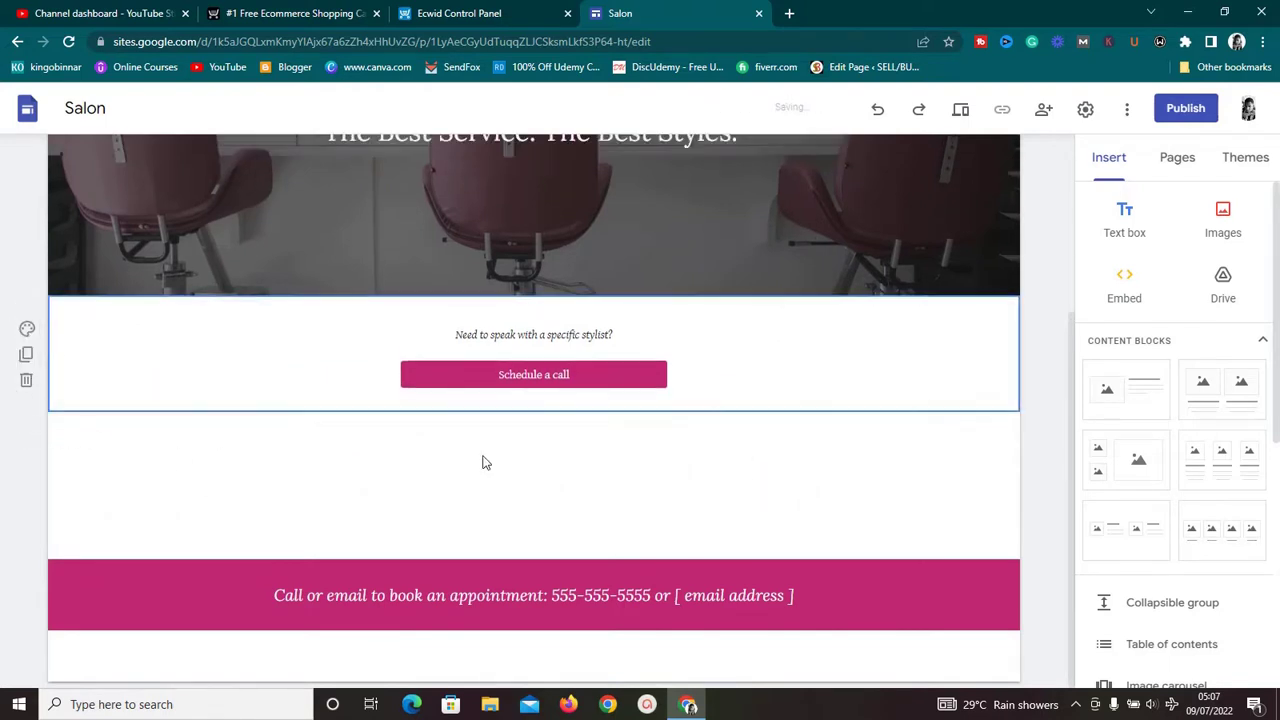
{"action": "left_click_drag", "start_coordinate": [1074, 363], "coordinate": [1078, 148]}
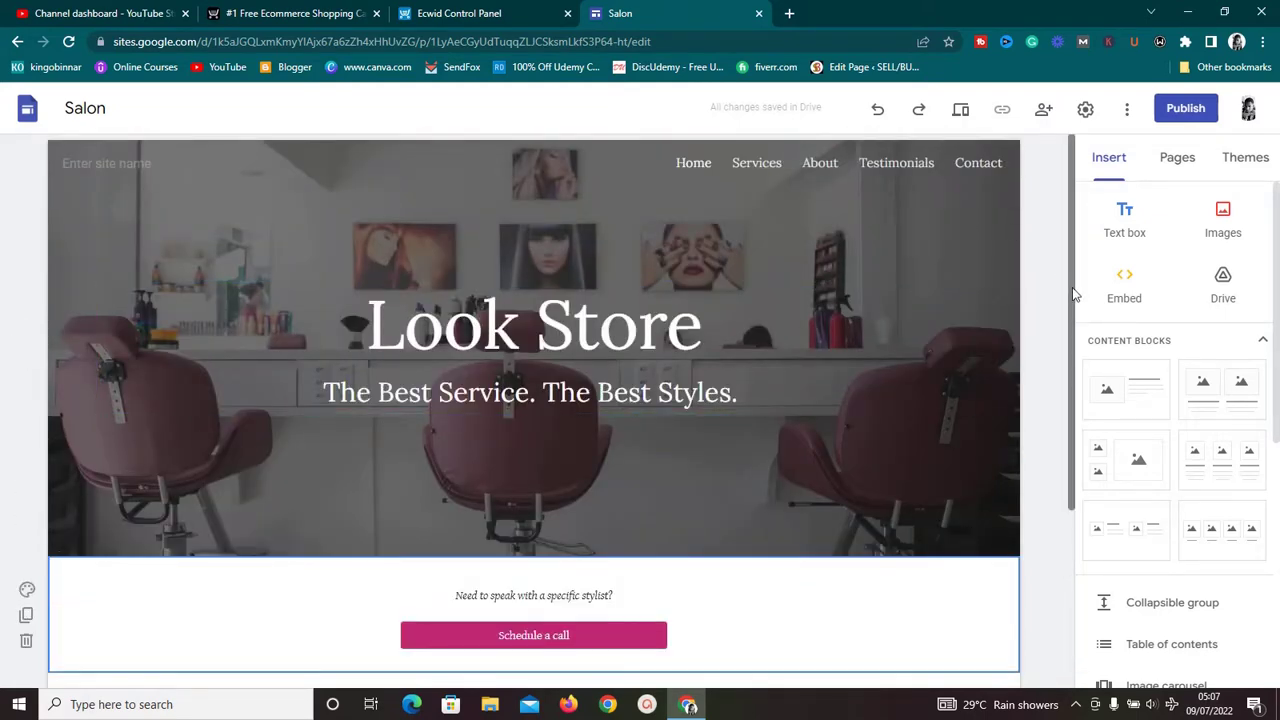
{"action": "scroll", "coordinate": [1049, 563], "scroll_direction": "down", "scroll_amount": 3}
{"action": "scroll", "coordinate": [1049, 563], "scroll_direction": "up", "scroll_amount": 3}
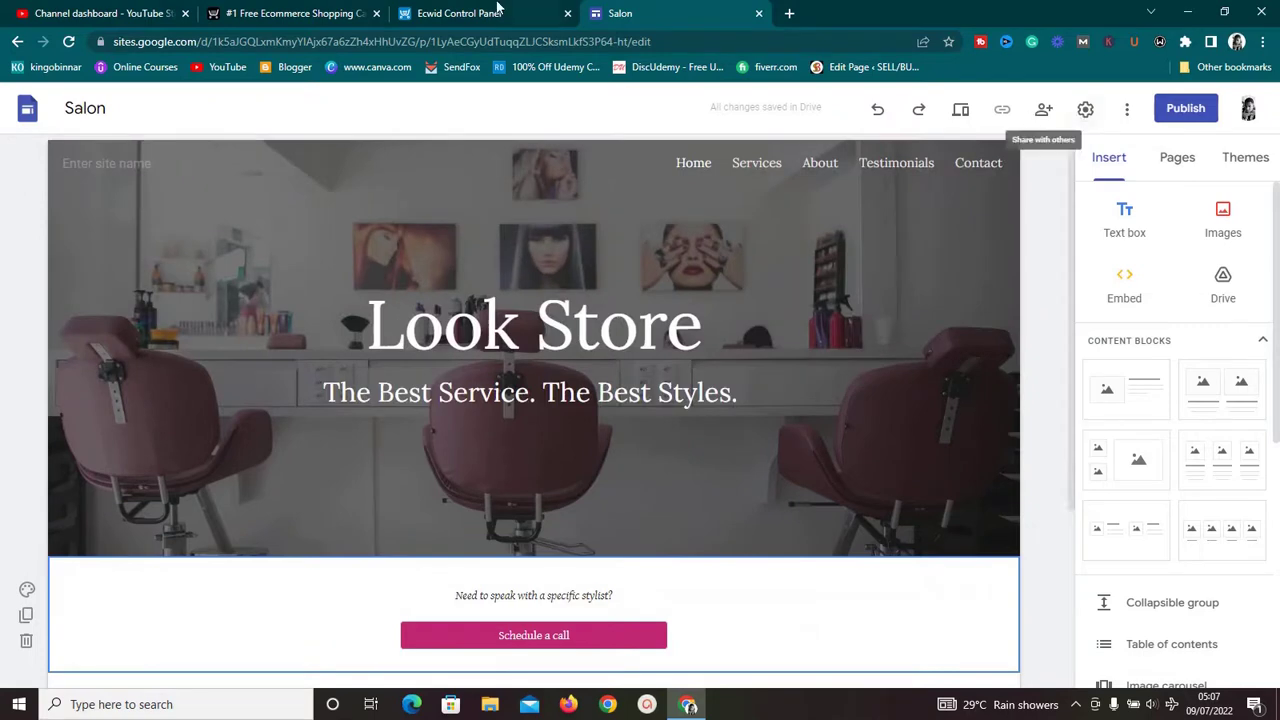
Switch to the Ecwid Control Panel dashboard.
{"action": "left_click", "coordinate": [308, 12]}
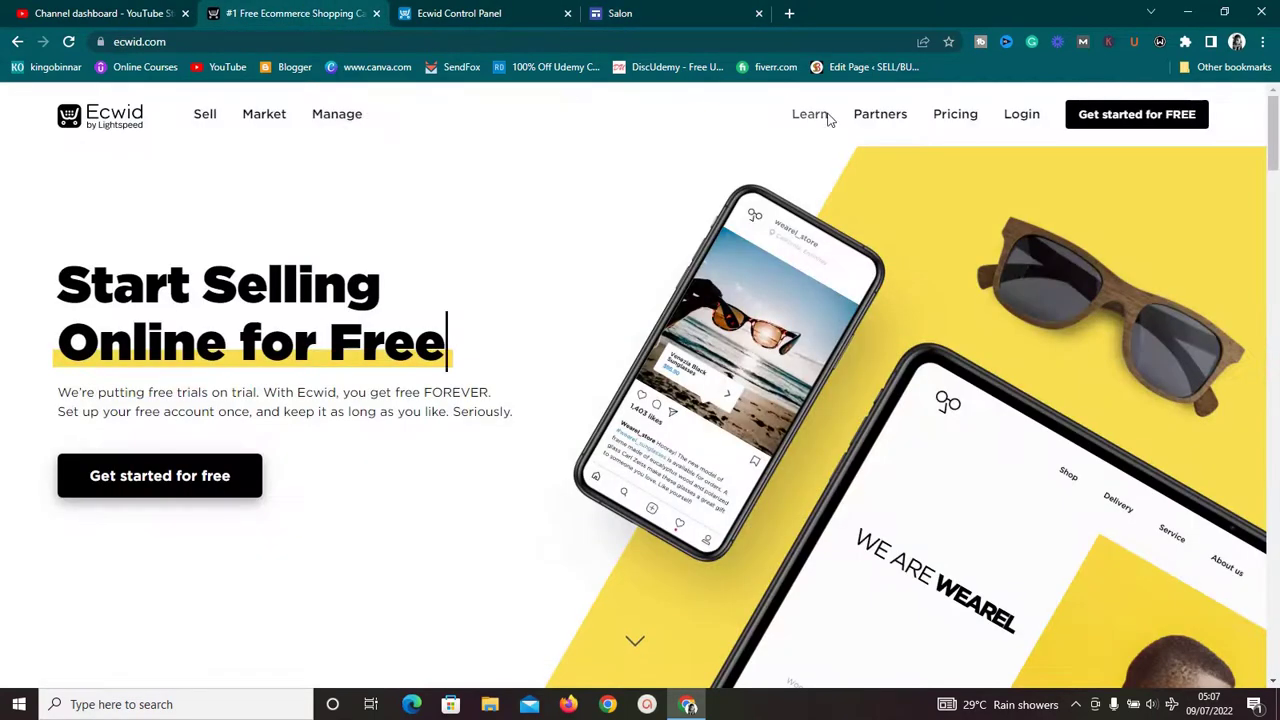
{"action": "left_click", "coordinate": [491, 14]}
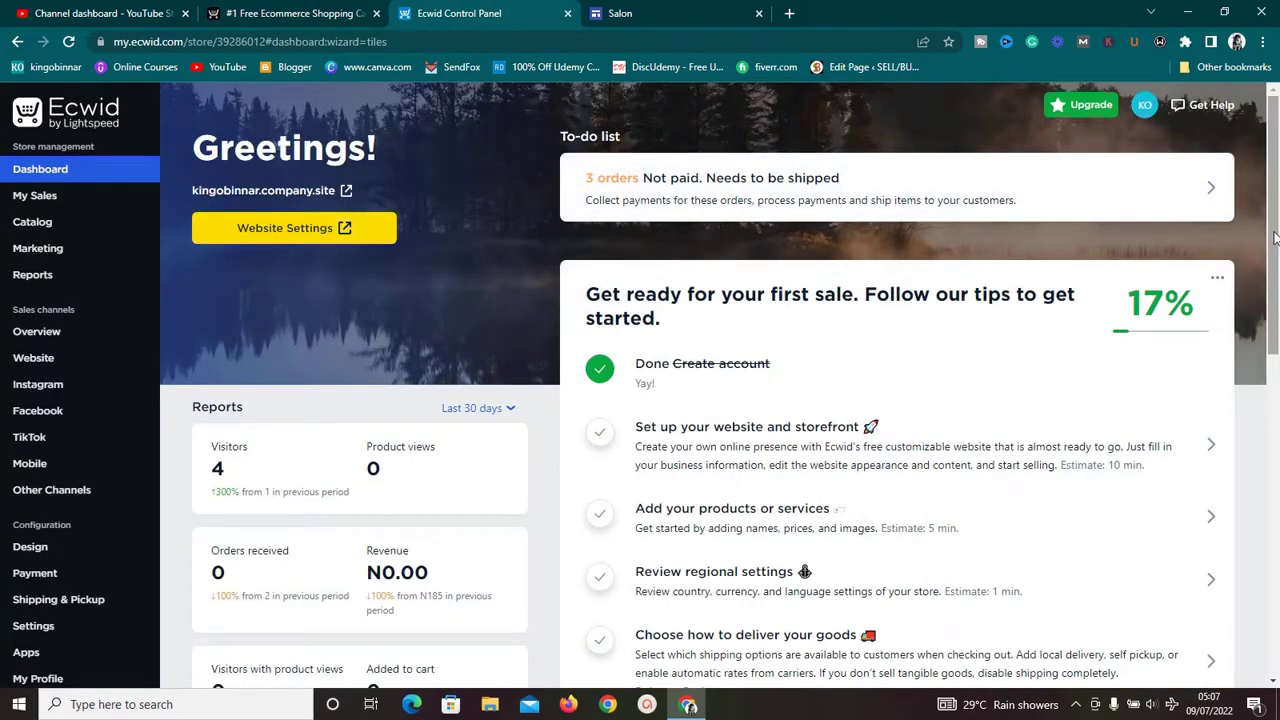
Review the store setup checklist on the dashboard, from setting up the website to setting up payment options.
{"action": "scroll", "coordinate": [1274, 237], "scroll_direction": "down", "scroll_amount": 2}
{"action": "scroll", "coordinate": [1272, 238], "scroll_direction": "up", "scroll_amount": 2}
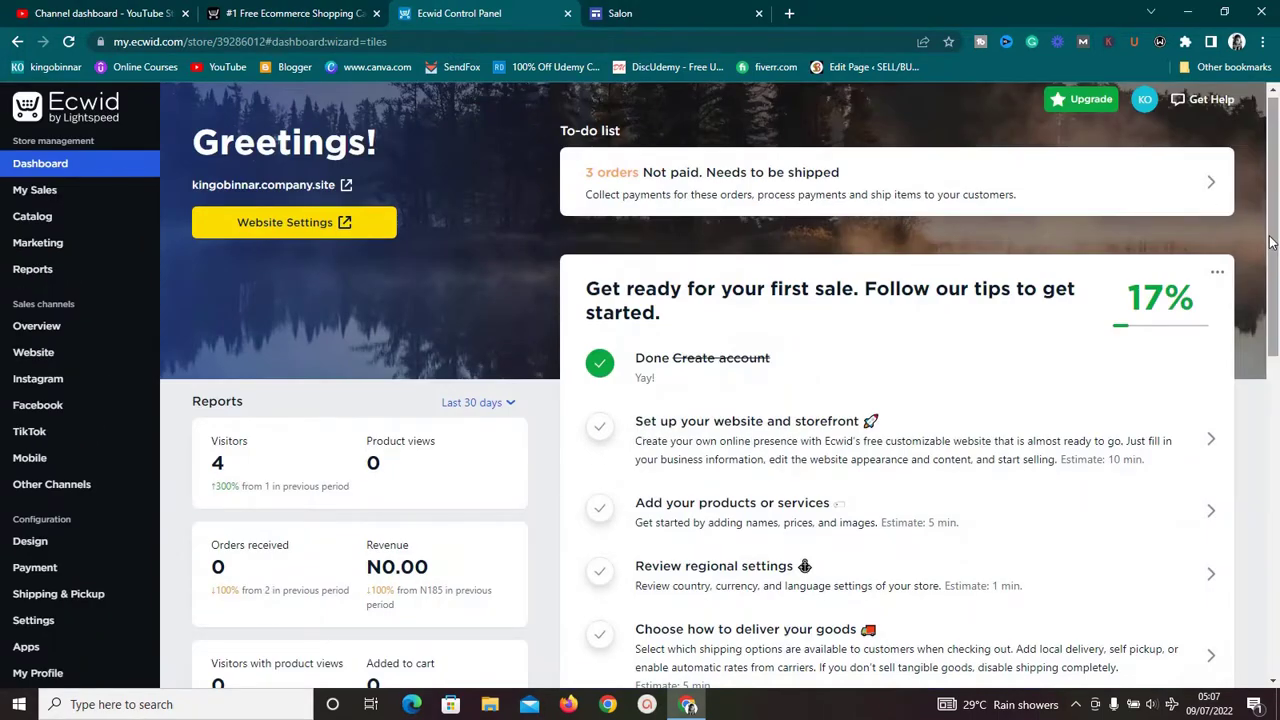
{"action": "scroll", "coordinate": [1272, 240], "scroll_direction": "down", "scroll_amount": 2}
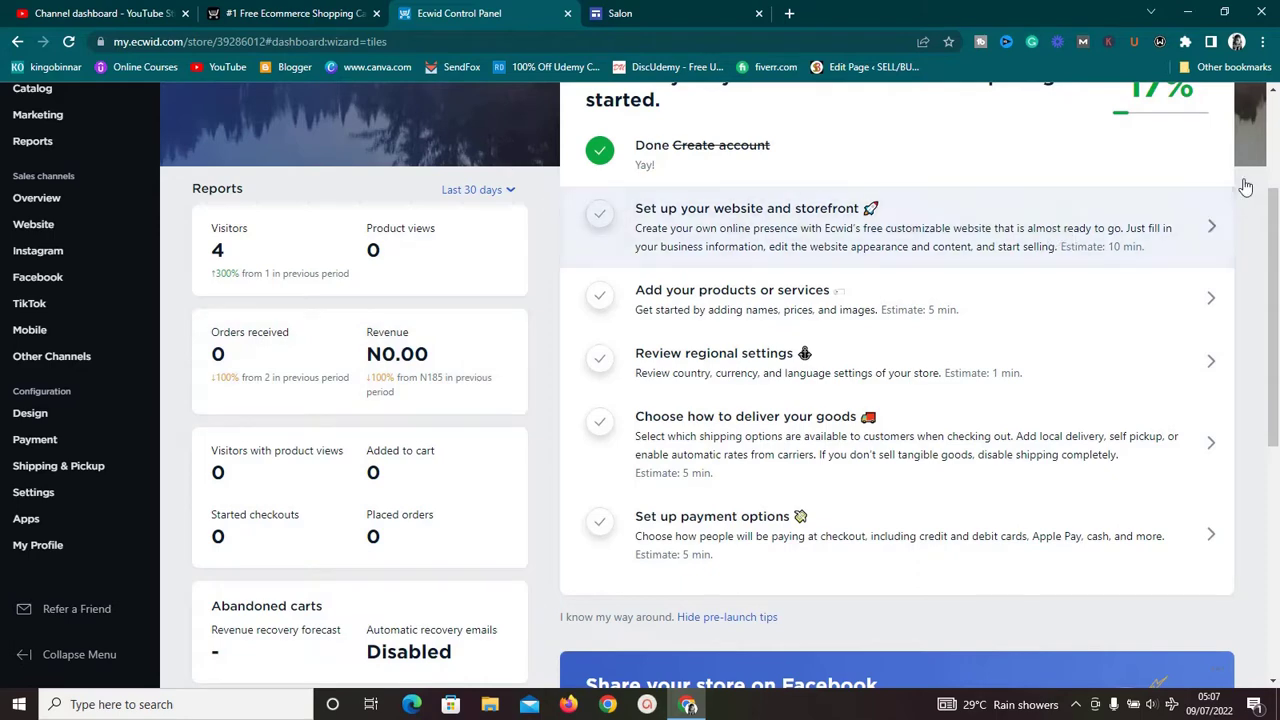
{"action": "left_click_drag", "start_coordinate": [1274, 233], "coordinate": [1274, 141]}
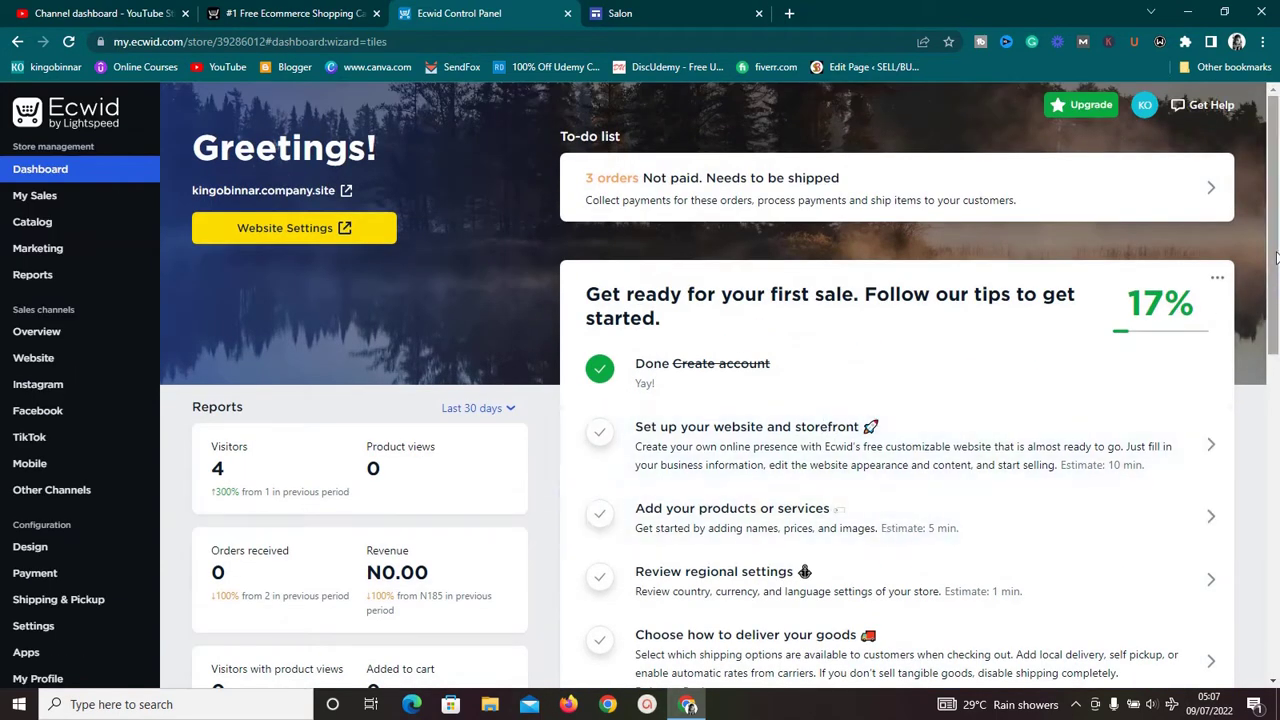
{"action": "left_click_drag", "start_coordinate": [1274, 256], "coordinate": [1274, 308]}
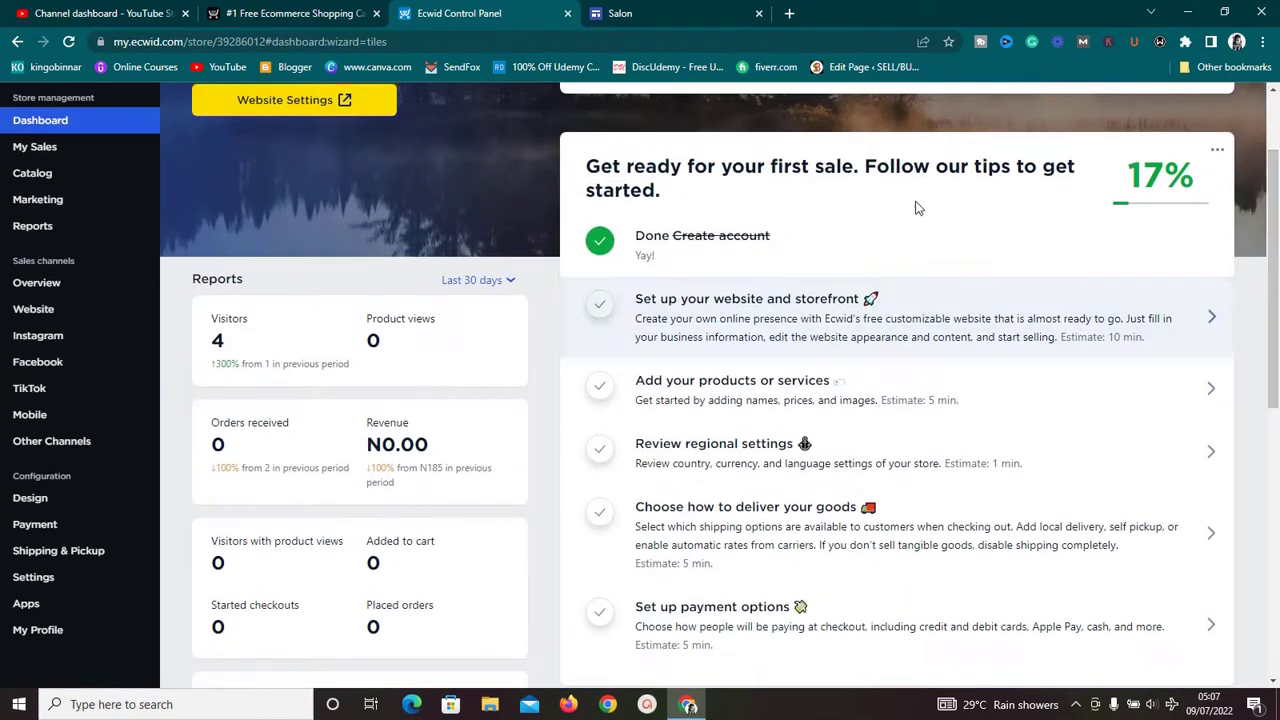
{"action": "mouse_move", "coordinate": [1274, 283]}
{"action": "left_mouse_down"}
{"action": "mouse_move", "coordinate": [1263, 390]}
{"action": "mouse_move", "coordinate": [1263, 184]}
{"action": "mouse_move", "coordinate": [1263, 271]}
{"action": "left_mouse_up"}
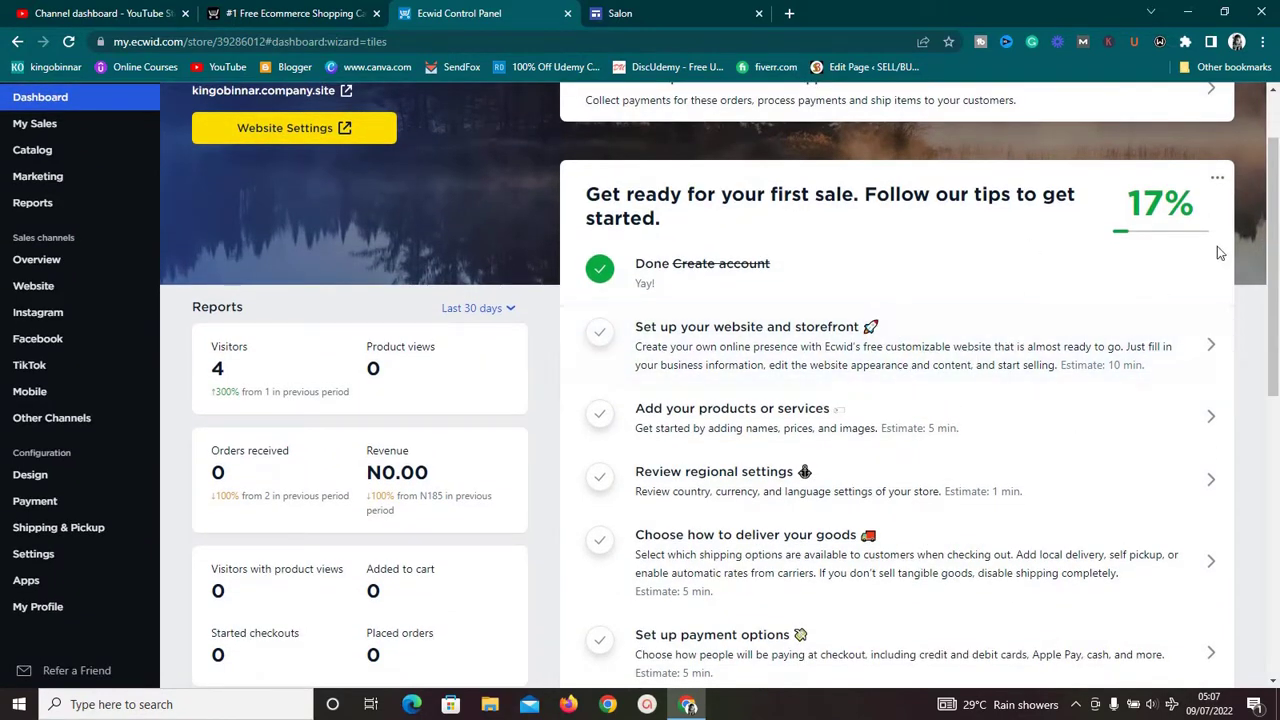
{"action": "scroll", "coordinate": [1273, 258], "scroll_direction": "up", "scroll_amount": 1}
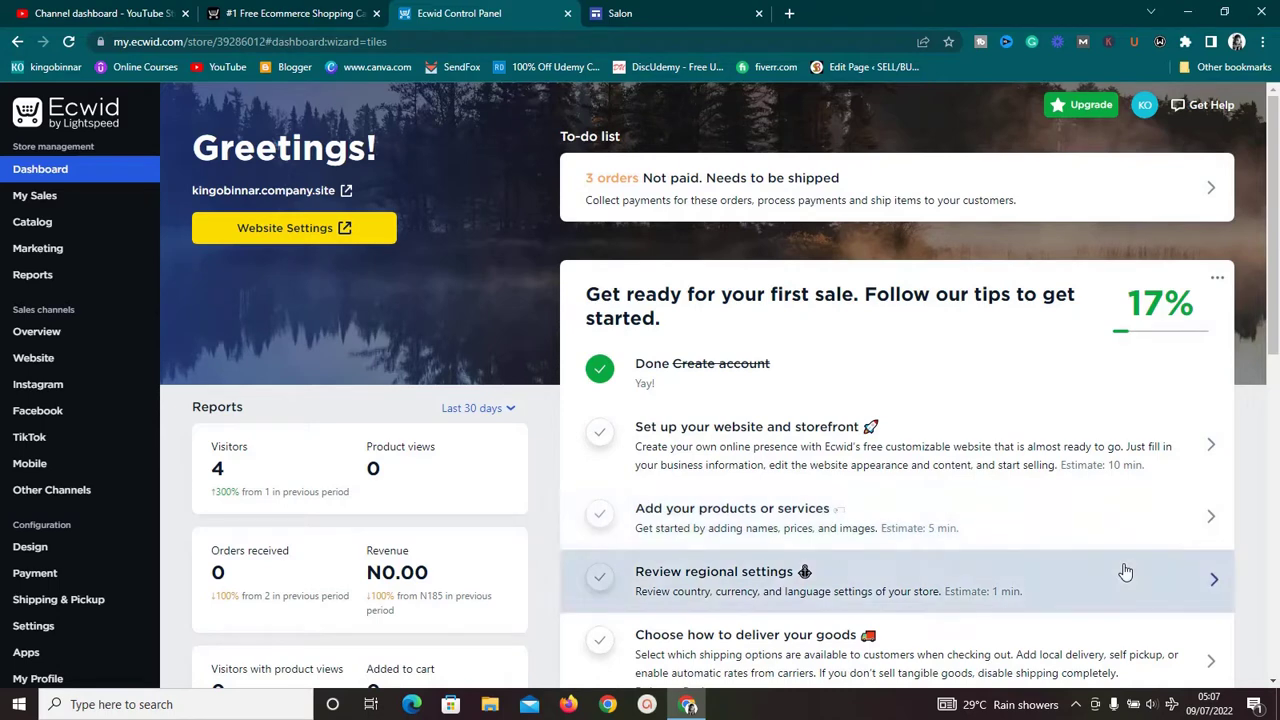
Examine the product catalog and the blank form for adding a new product, leaving the form without saving.
{"action": "left_click", "coordinate": [1213, 519]}
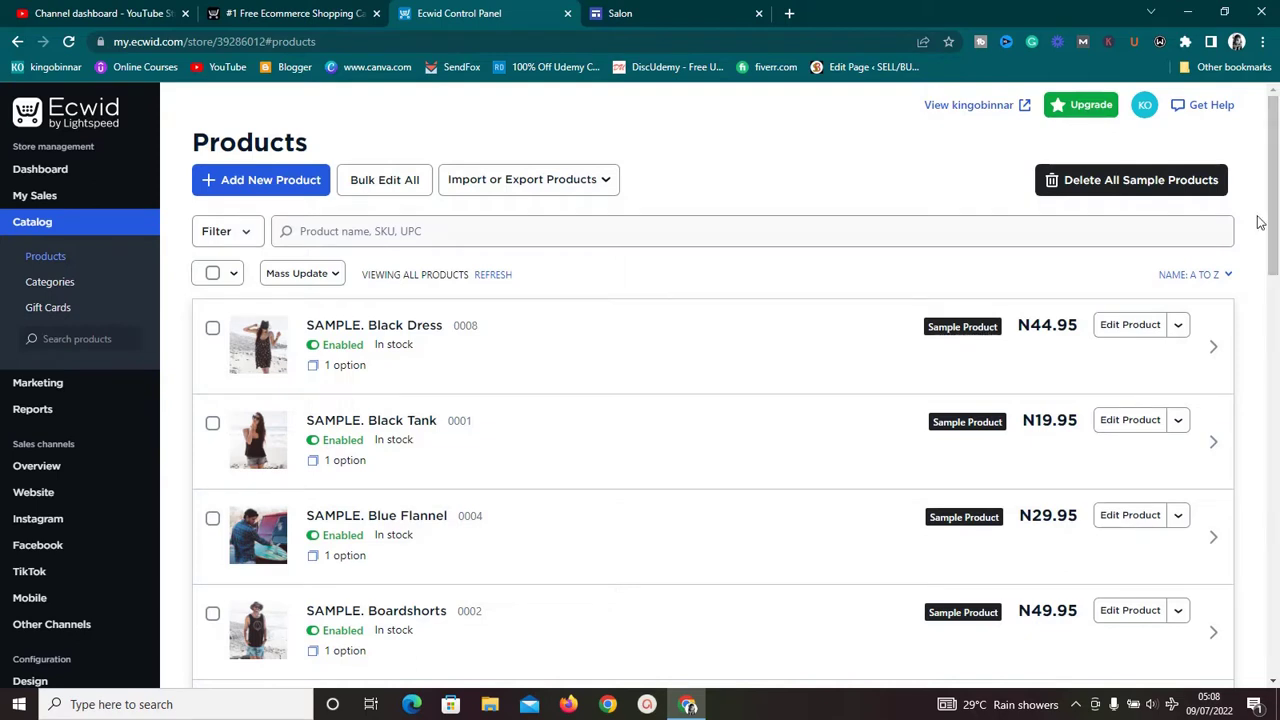
{"action": "left_click", "coordinate": [258, 188]}
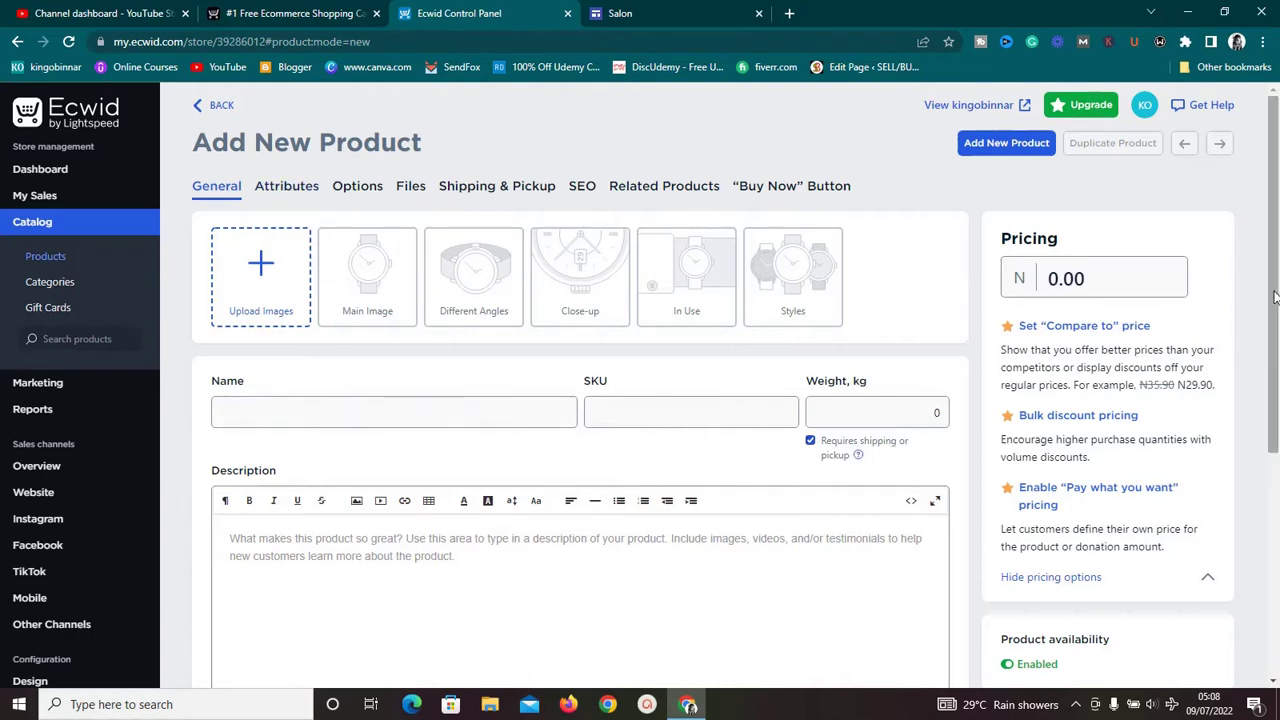
{"action": "left_click_drag", "start_coordinate": [1268, 290], "coordinate": [1276, 530]}
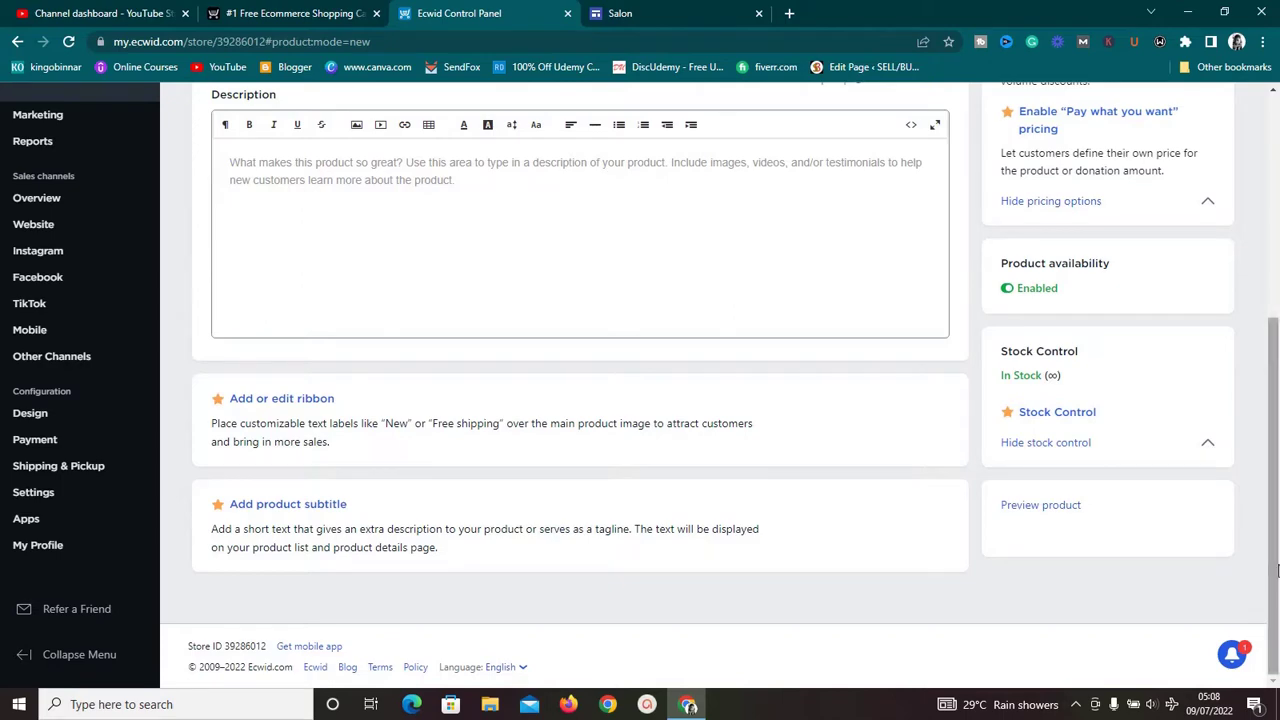
{"action": "scroll", "coordinate": [1274, 570], "scroll_direction": "up", "scroll_amount": 4}
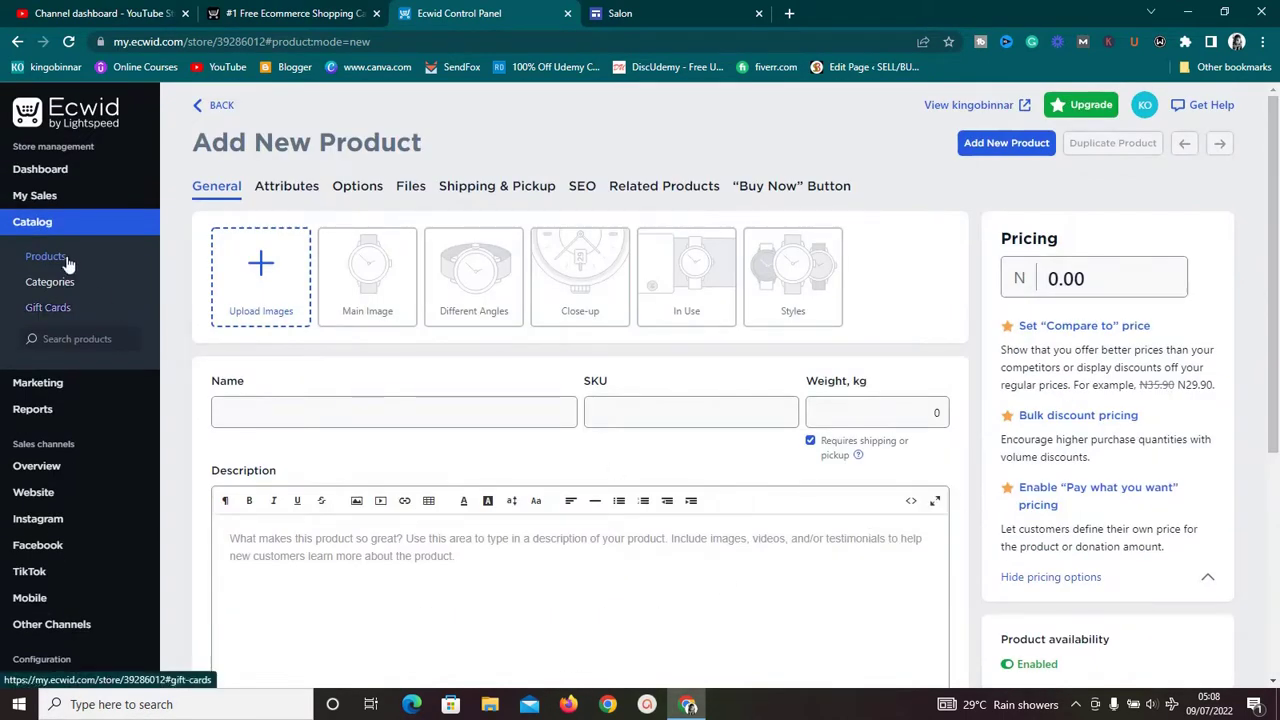
{"action": "left_click", "coordinate": [217, 108]}
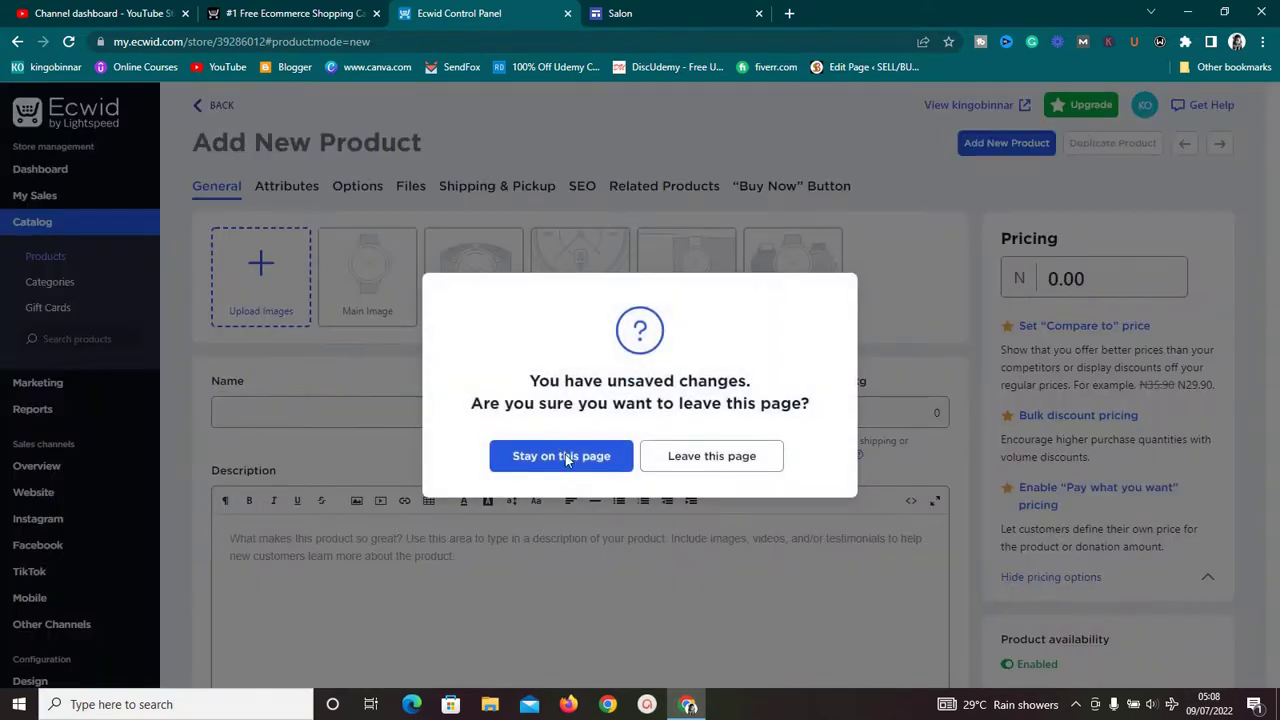
{"action": "left_click", "coordinate": [670, 468]}
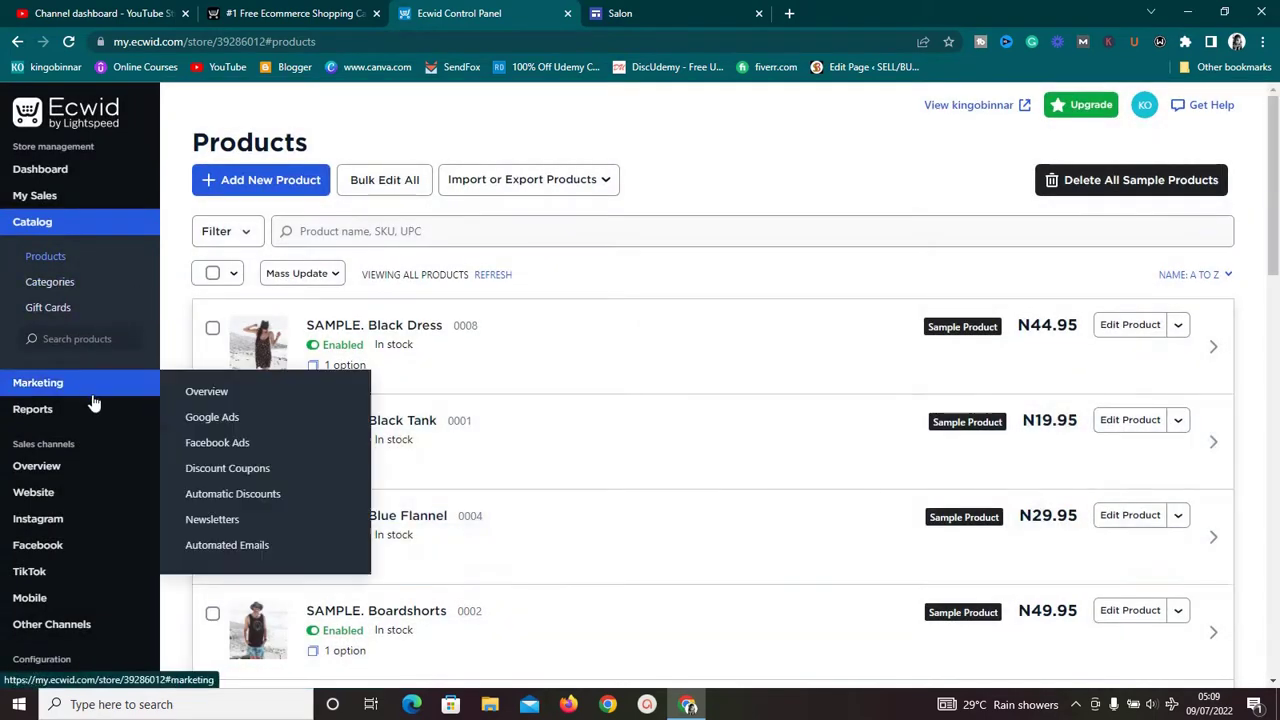
In the payment settings, check the actions available for Pay by cash and the blank form for a new manual payment method.
{"action": "mouse_move", "coordinate": [76, 497]}
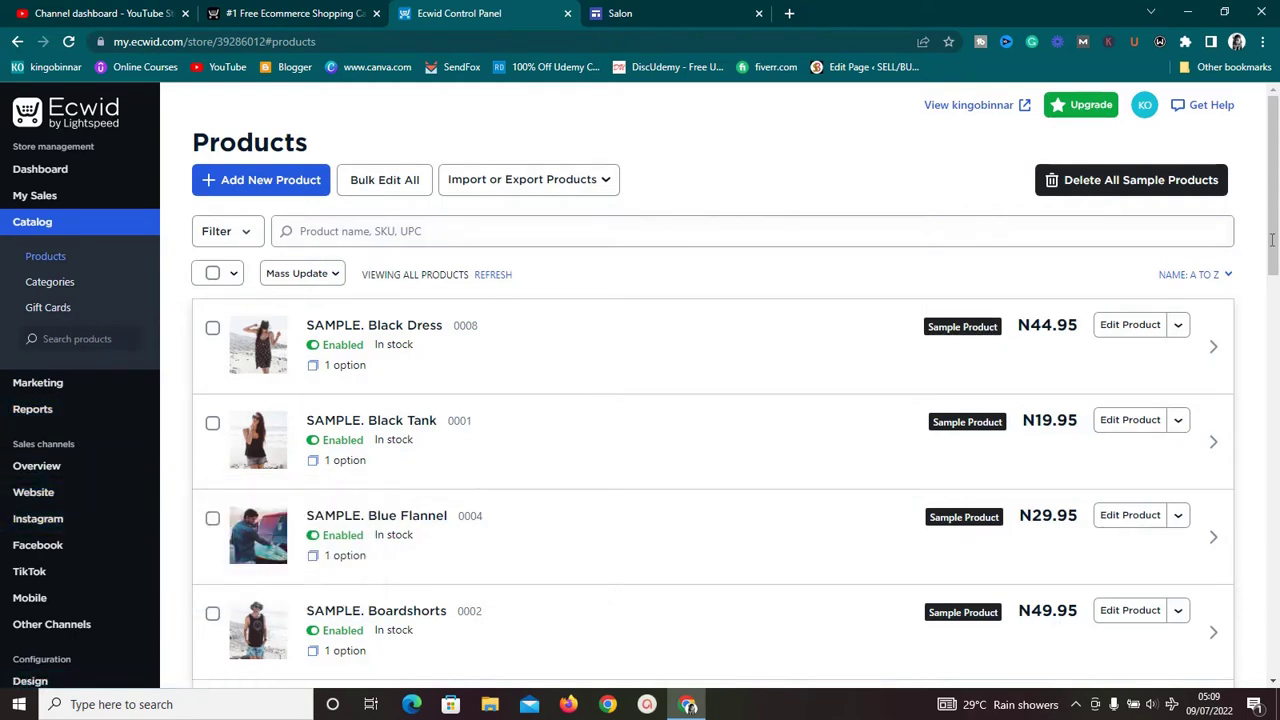
{"action": "left_click_drag", "start_coordinate": [1272, 230], "coordinate": [1272, 320]}
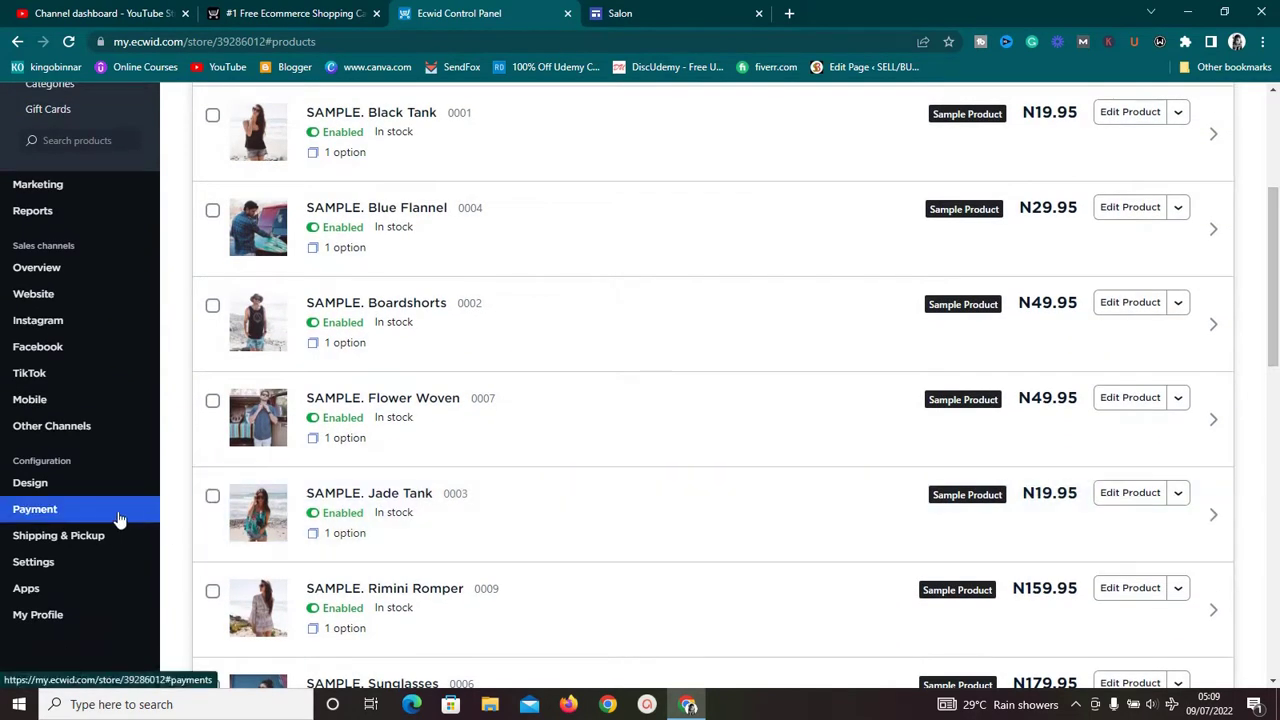
{"action": "left_click", "coordinate": [110, 515]}
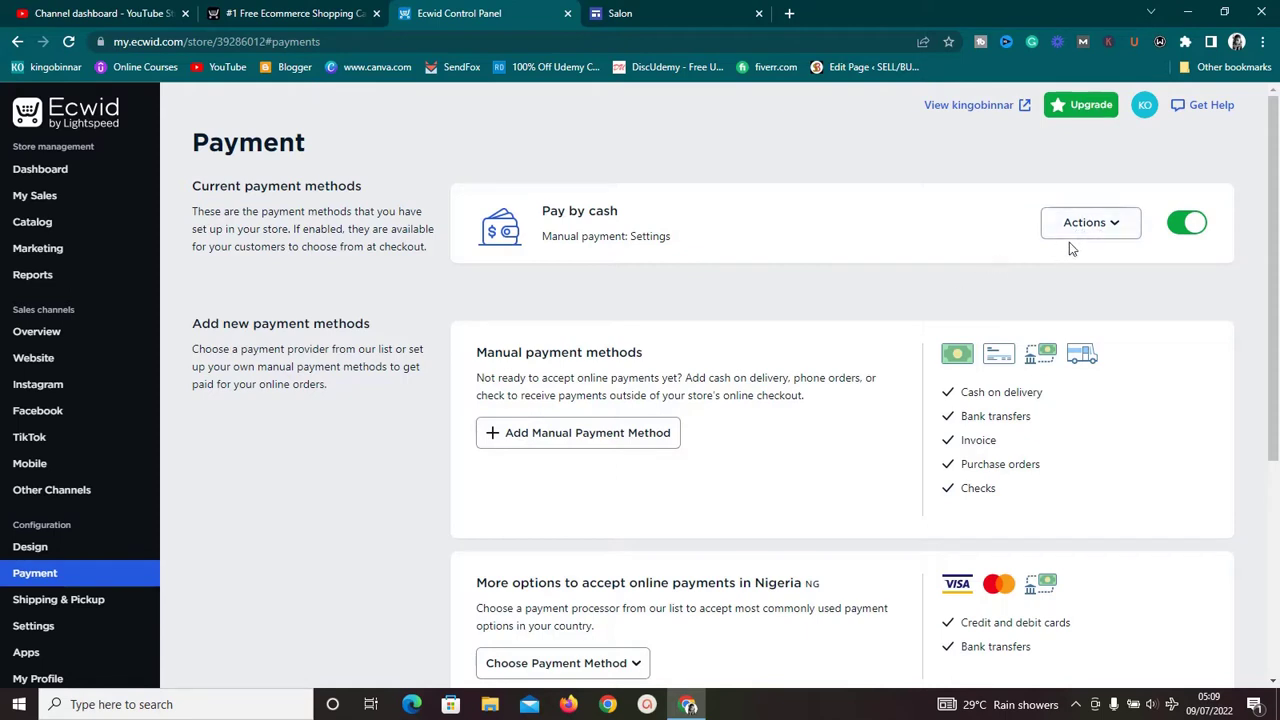
{"action": "left_click", "coordinate": [1108, 226]}
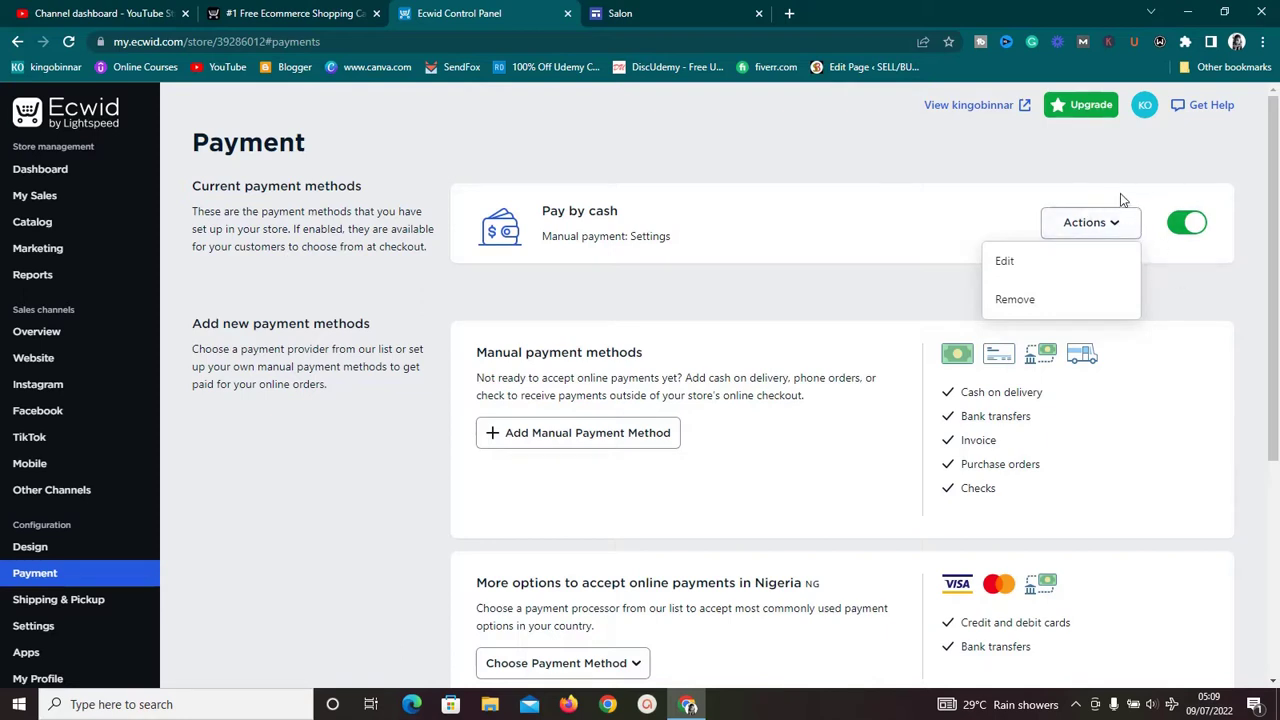
{"action": "left_click", "coordinate": [1208, 270]}
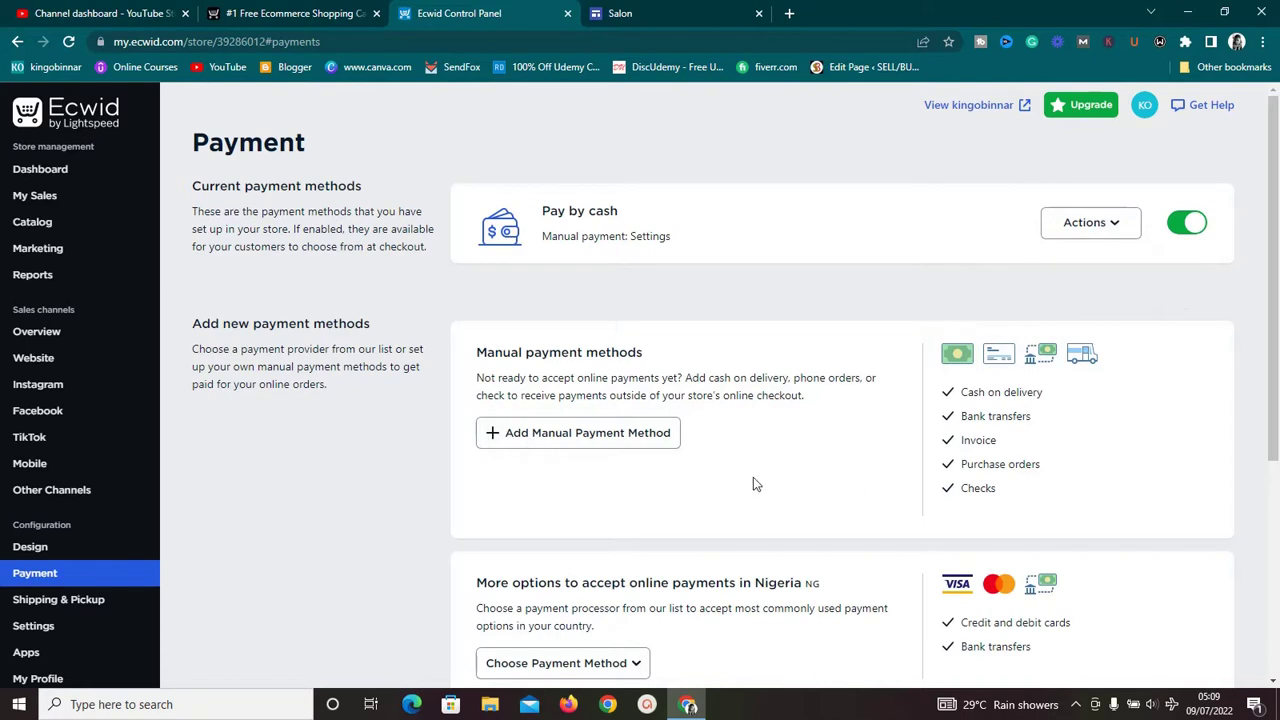
{"action": "left_click", "coordinate": [645, 438]}
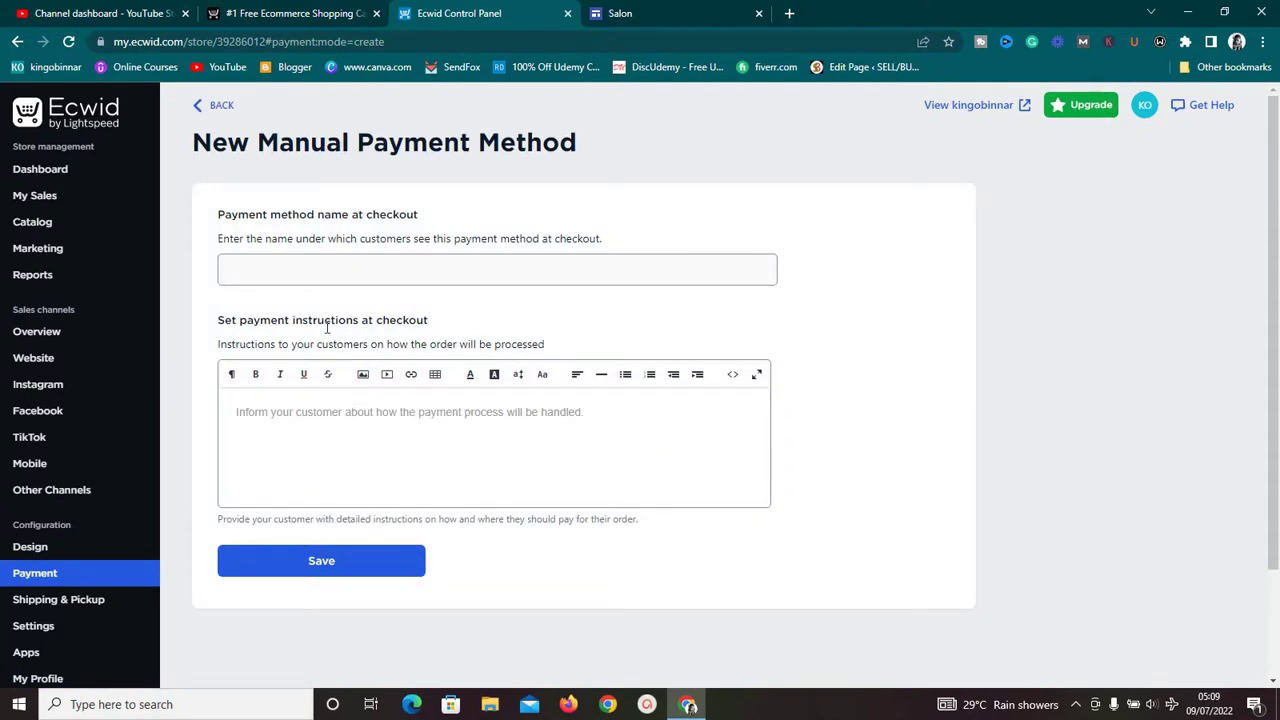
{"action": "left_click", "coordinate": [16, 46]}
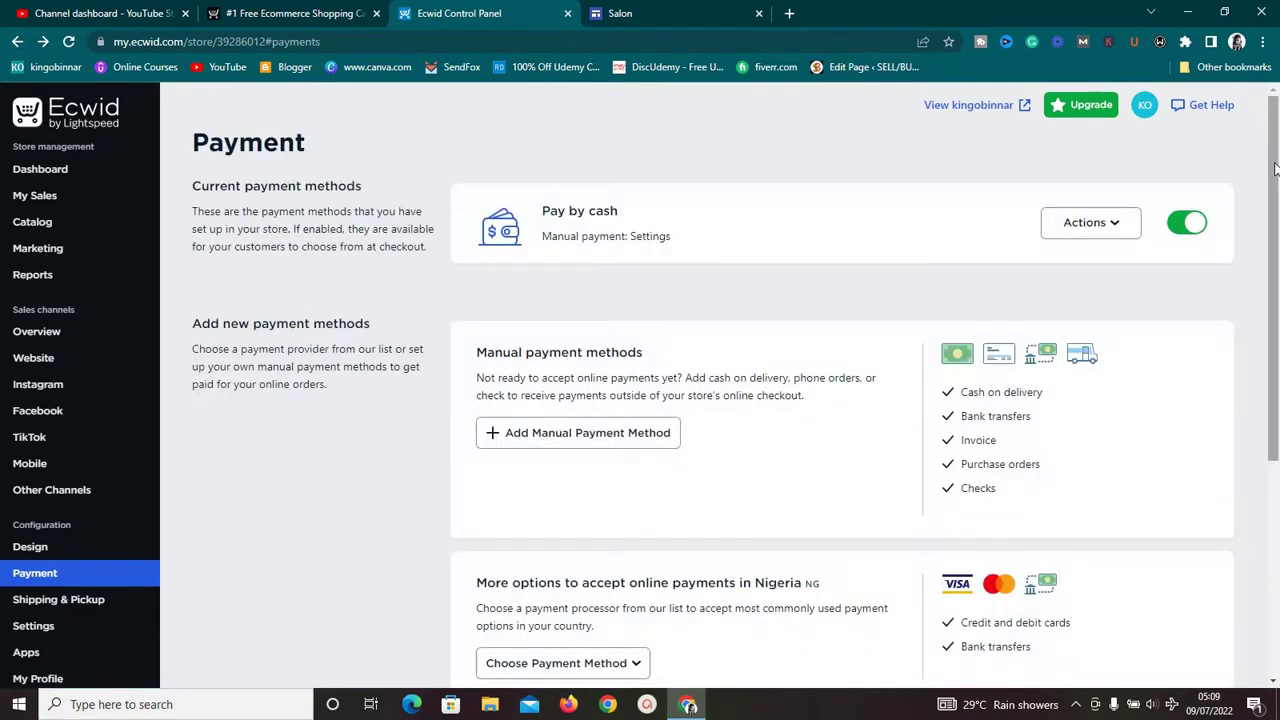
Check the list of payment methods offered for accepting online payments in Nigeria.
{"action": "left_click_drag", "start_coordinate": [1274, 169], "coordinate": [1275, 204]}
{"action": "scroll", "coordinate": [713, 419], "scroll_direction": "down", "scroll_amount": 3}
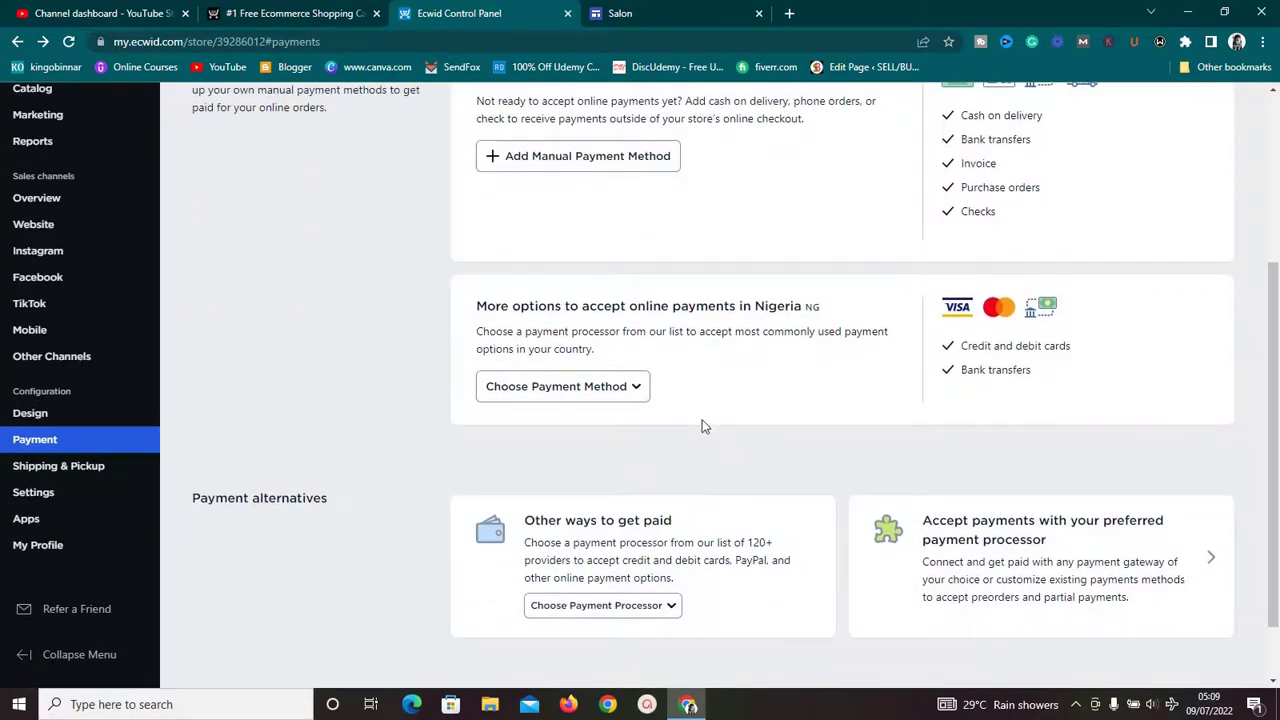
{"action": "left_click", "coordinate": [637, 388]}
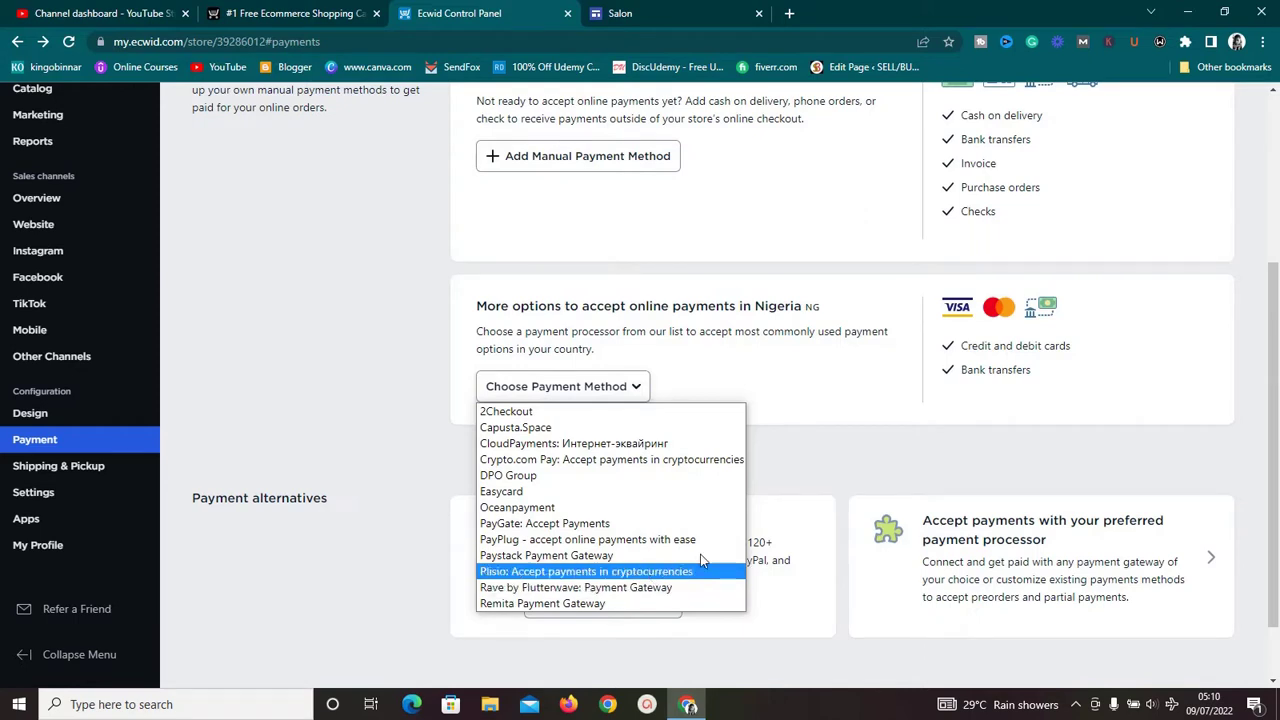
{"action": "left_click", "coordinate": [818, 461]}
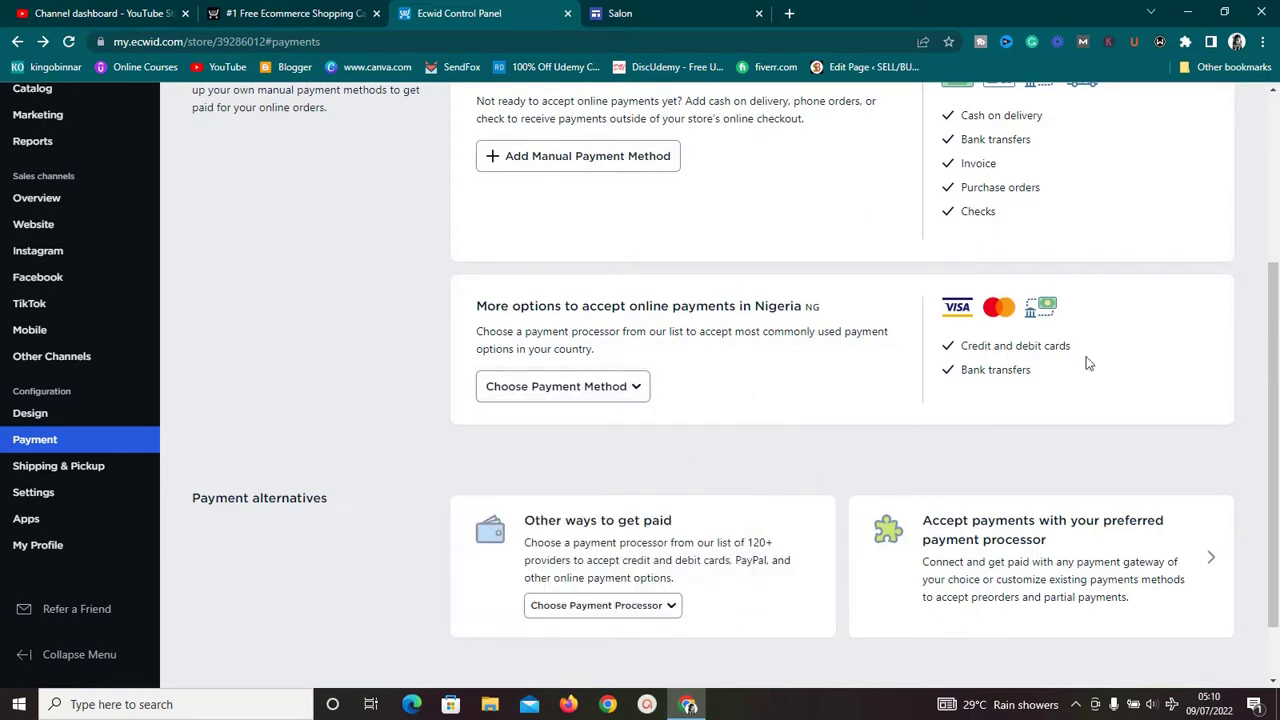
Browse the payment processors offered under "Other ways to get paid" and look over the payment page again.
{"action": "scroll", "coordinate": [1274, 318], "scroll_direction": "down", "scroll_amount": 2}
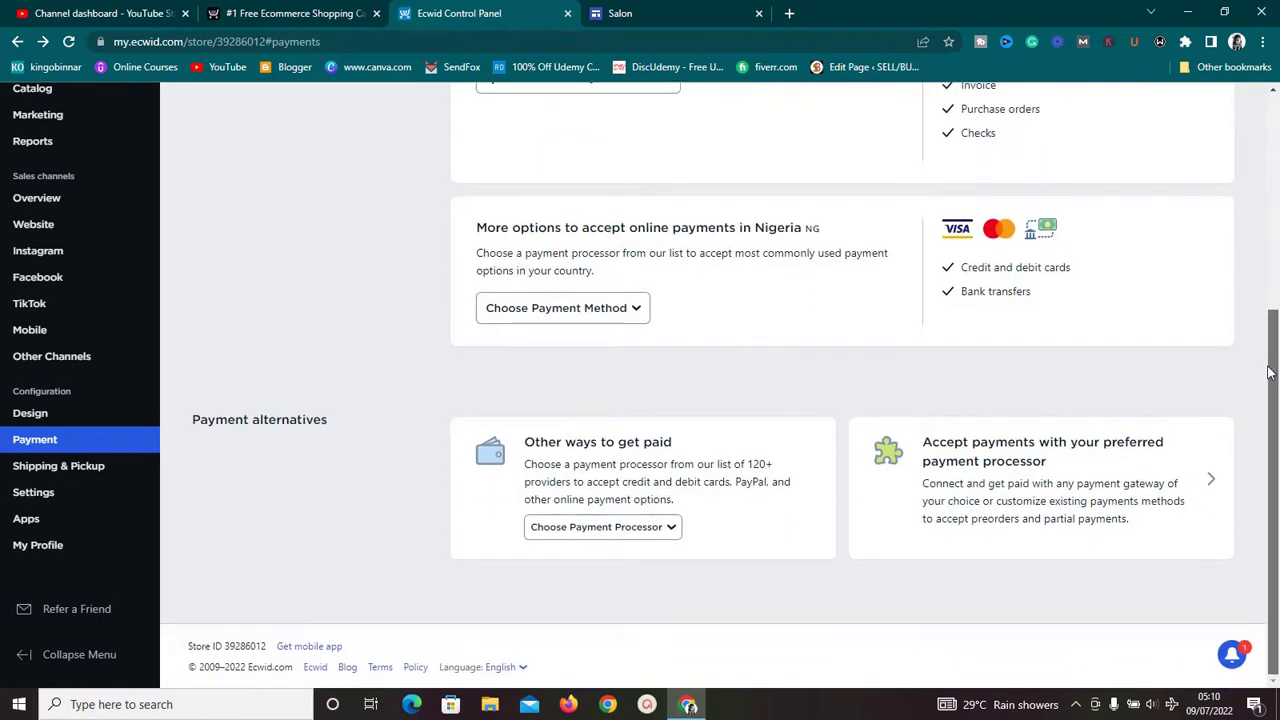
{"action": "left_click", "coordinate": [676, 530]}
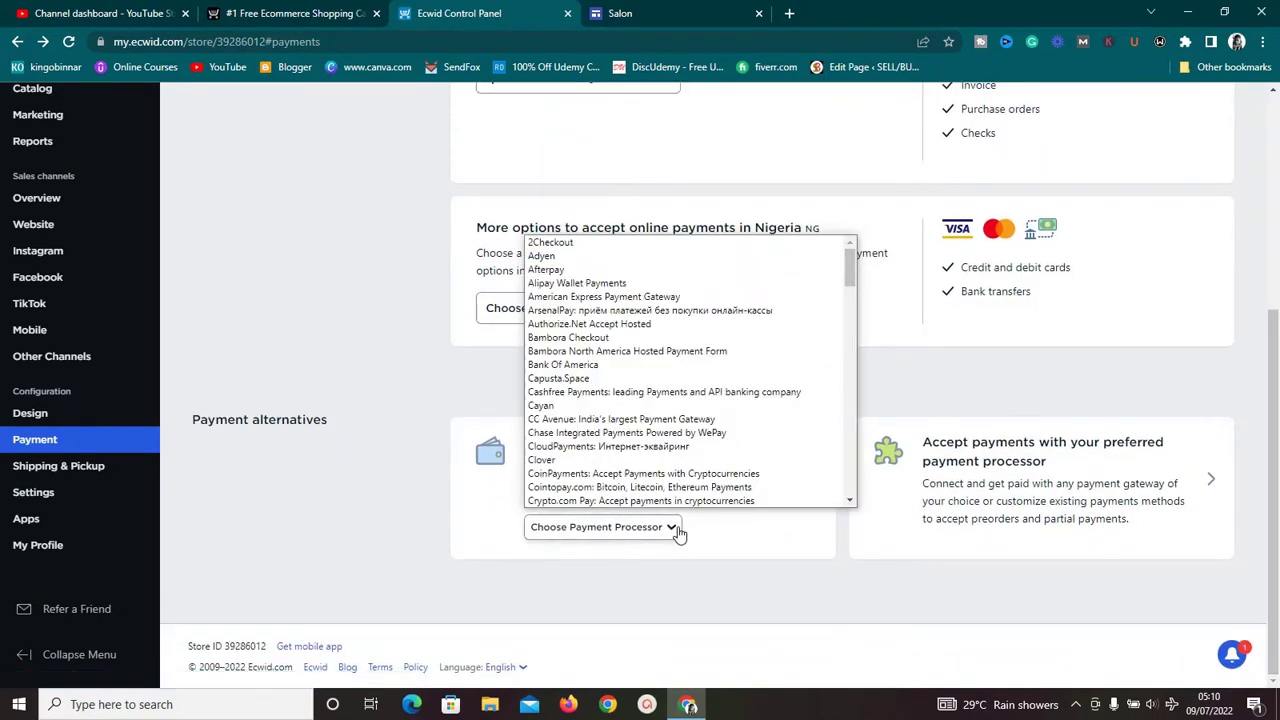
{"action": "left_click_drag", "start_coordinate": [851, 275], "coordinate": [849, 376]}
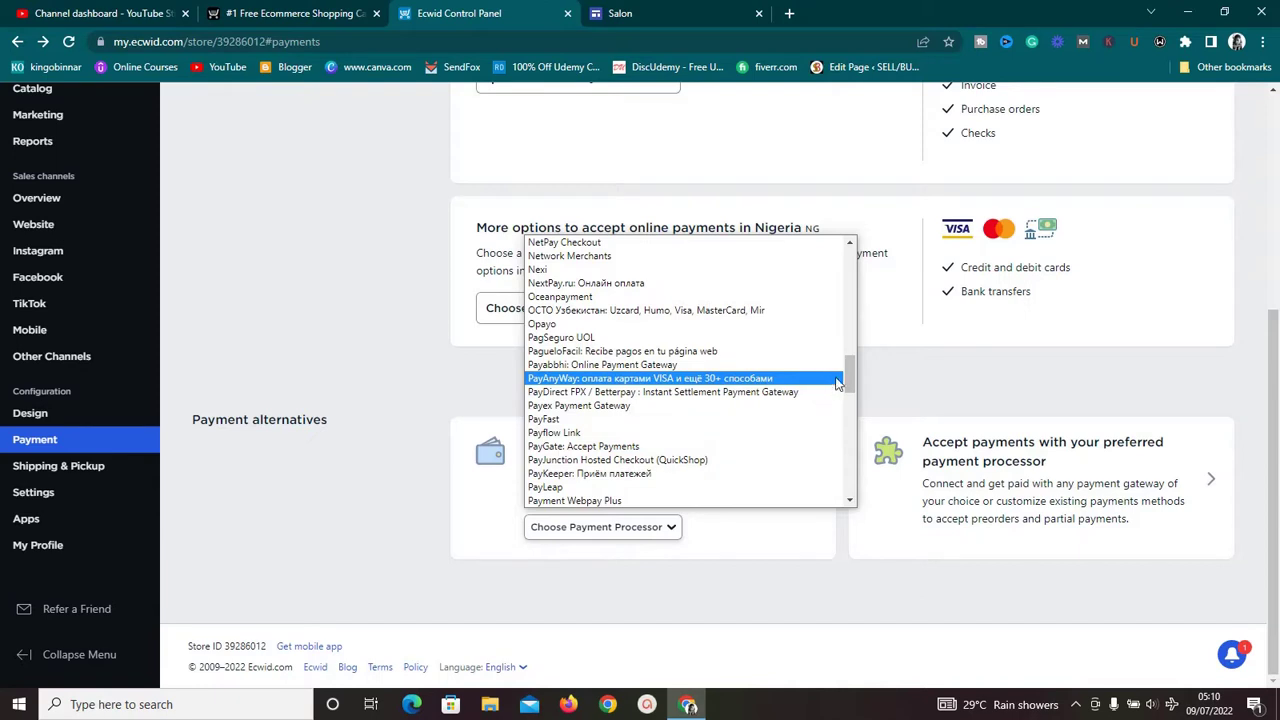
{"action": "left_click_drag", "start_coordinate": [850, 377], "coordinate": [851, 389]}
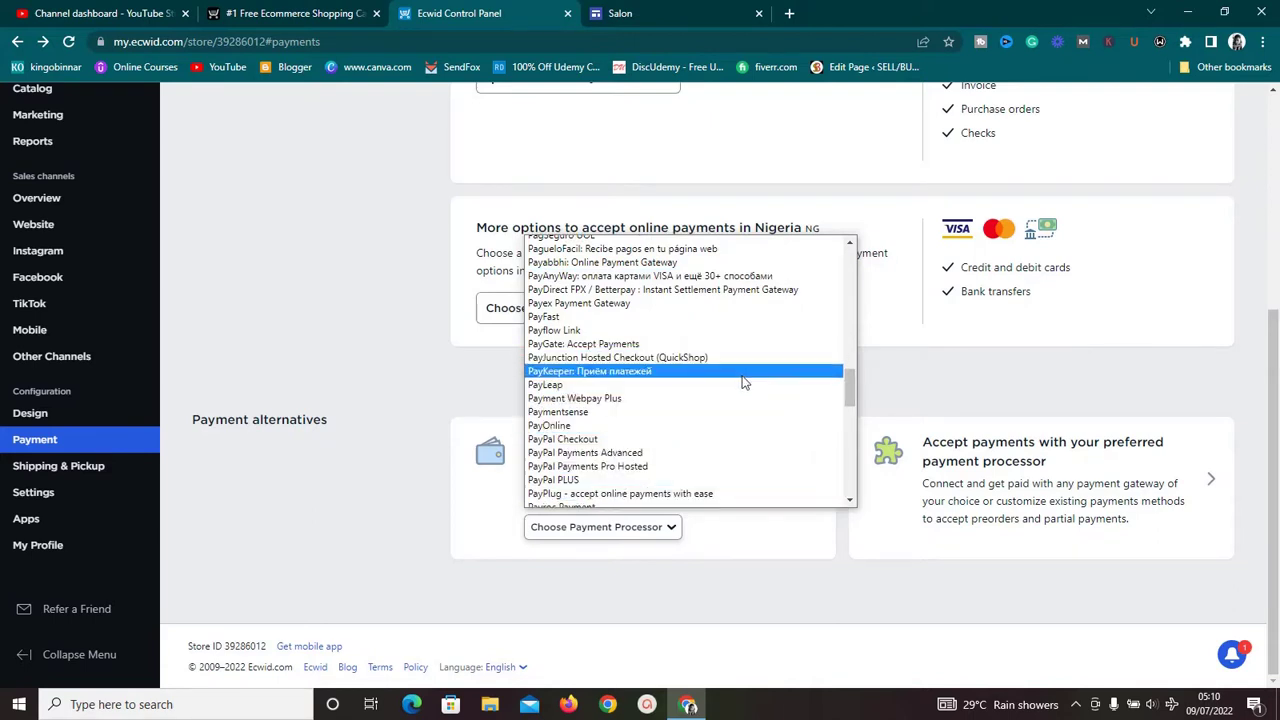
{"action": "left_click", "coordinate": [893, 372]}
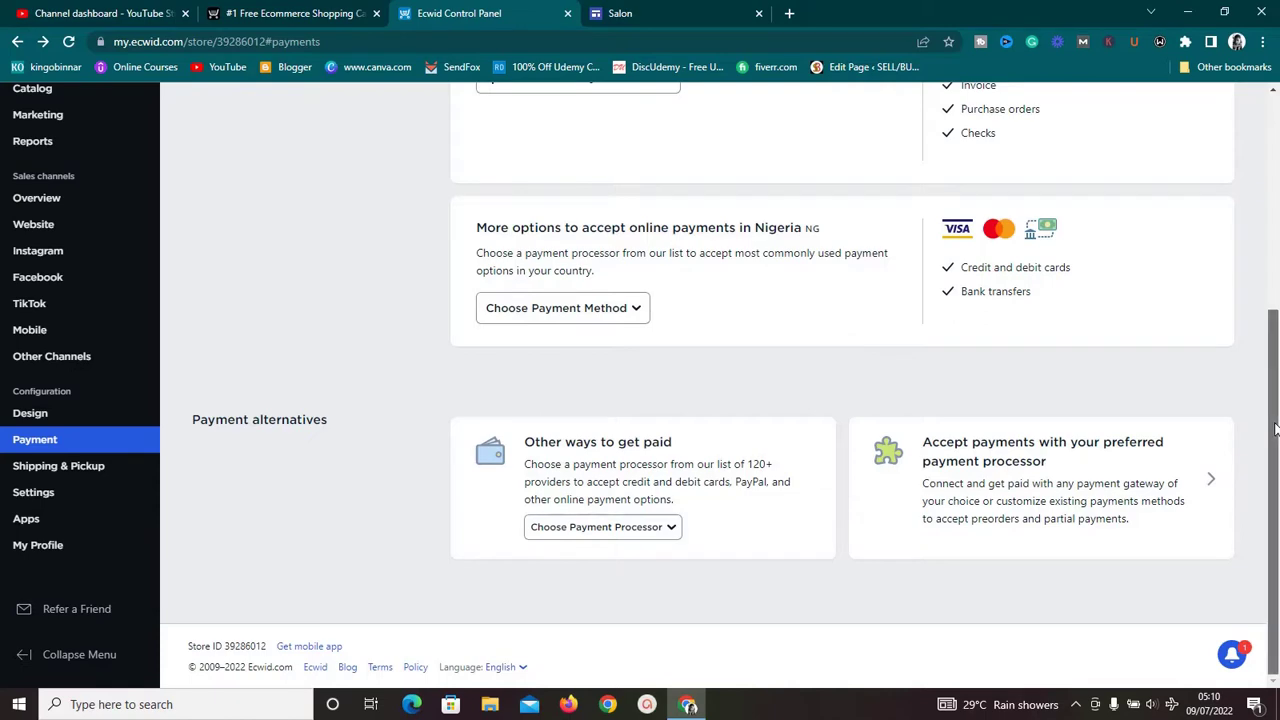
{"action": "left_click_drag", "start_coordinate": [1273, 415], "coordinate": [1275, 148]}
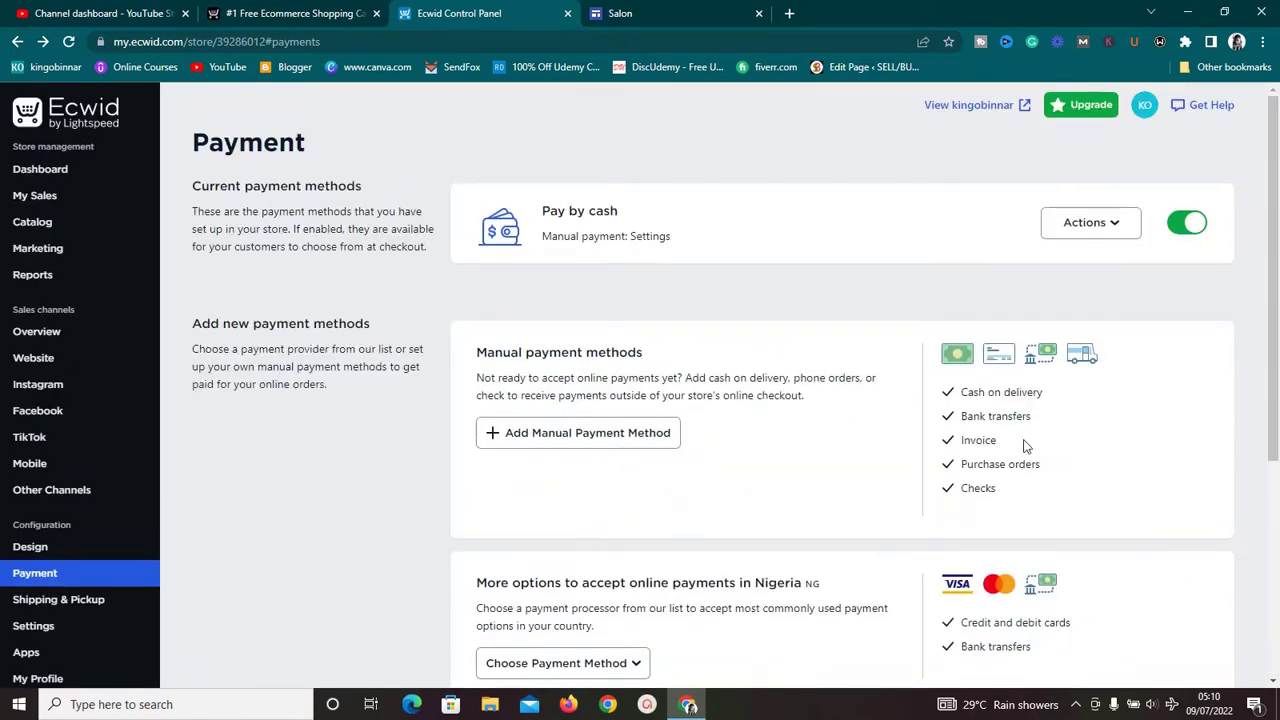
{"action": "left_click_drag", "start_coordinate": [1273, 228], "coordinate": [1273, 440]}
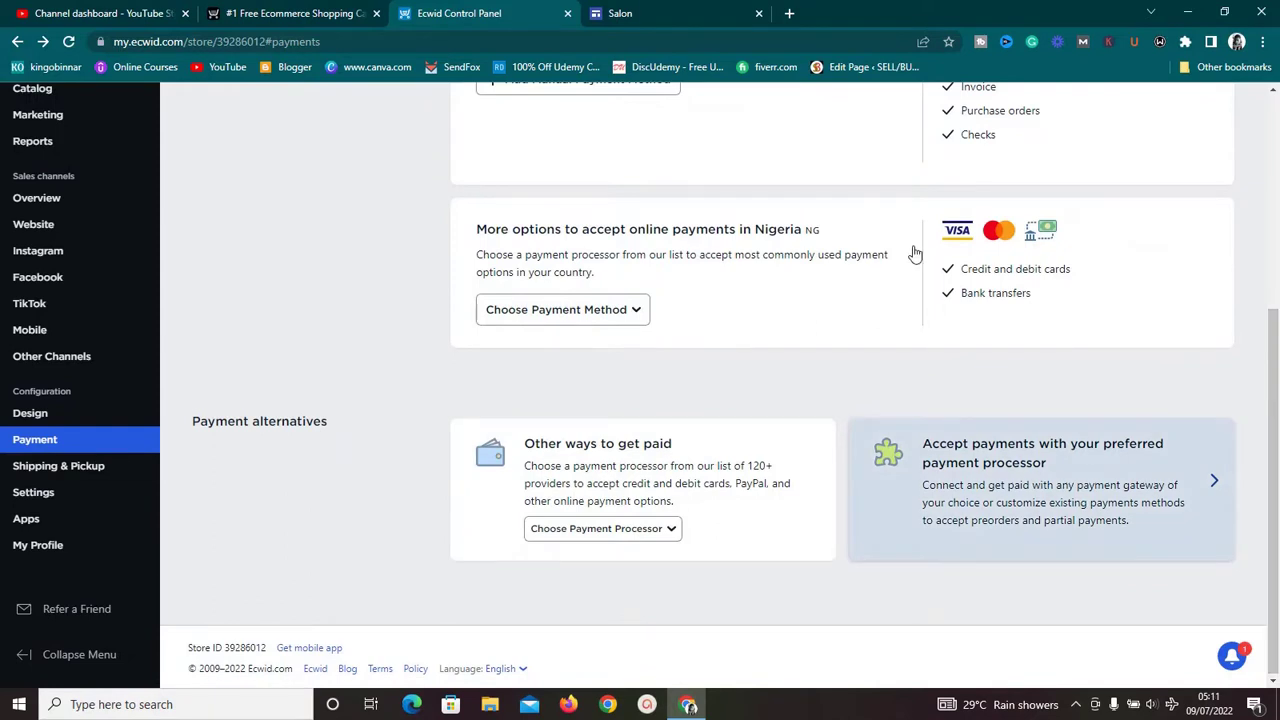
Switch to the Salon site in Google Sites and review the remaining sections of the home page.
{"action": "left_click", "coordinate": [655, 13]}
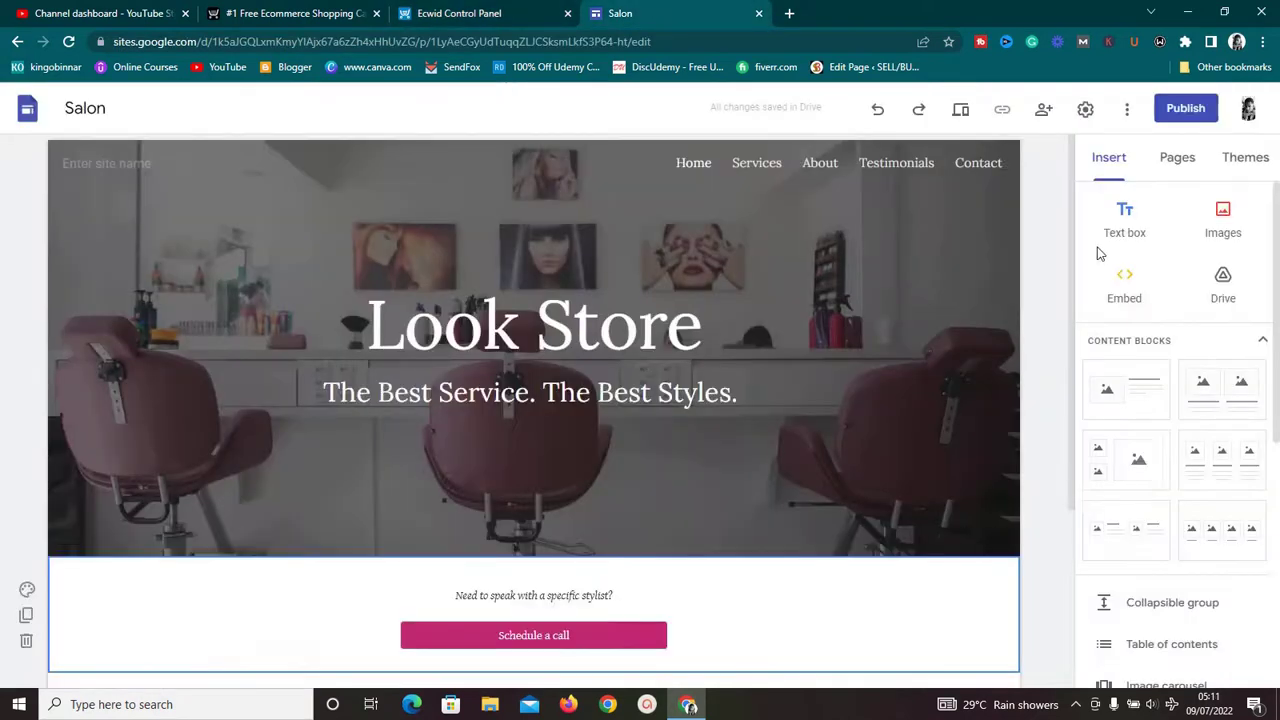
{"action": "left_click_drag", "start_coordinate": [1071, 251], "coordinate": [1062, 468]}
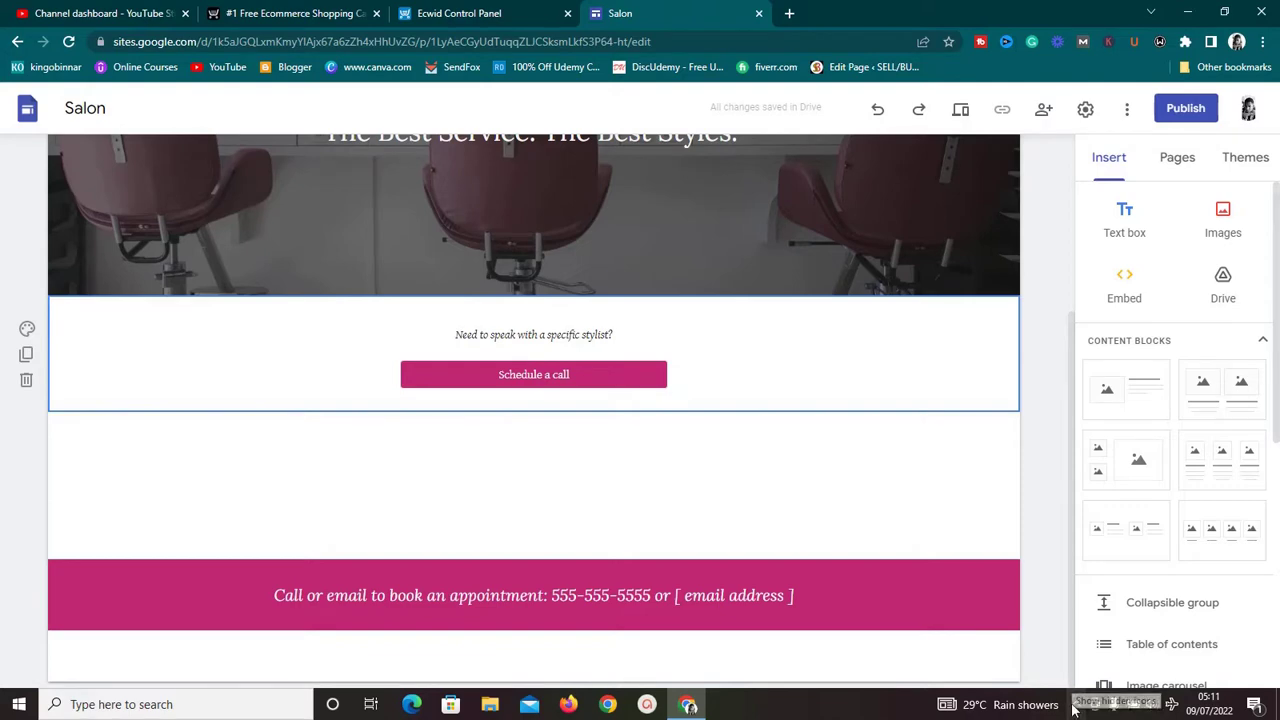
{"action": "scroll", "coordinate": [1071, 668], "scroll_direction": "up", "scroll_amount": 5}
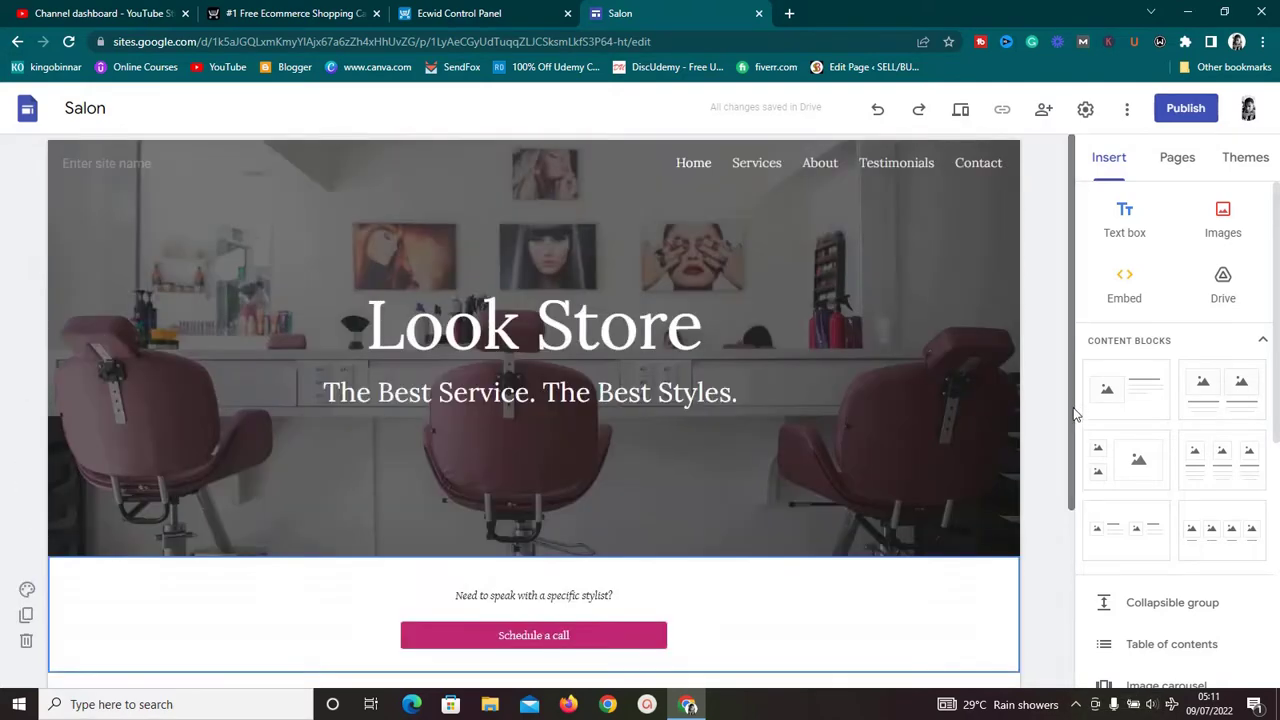
Switch back to the Ecwid Control Panel and open the sales channels overview.
{"action": "left_click", "coordinate": [467, 12]}
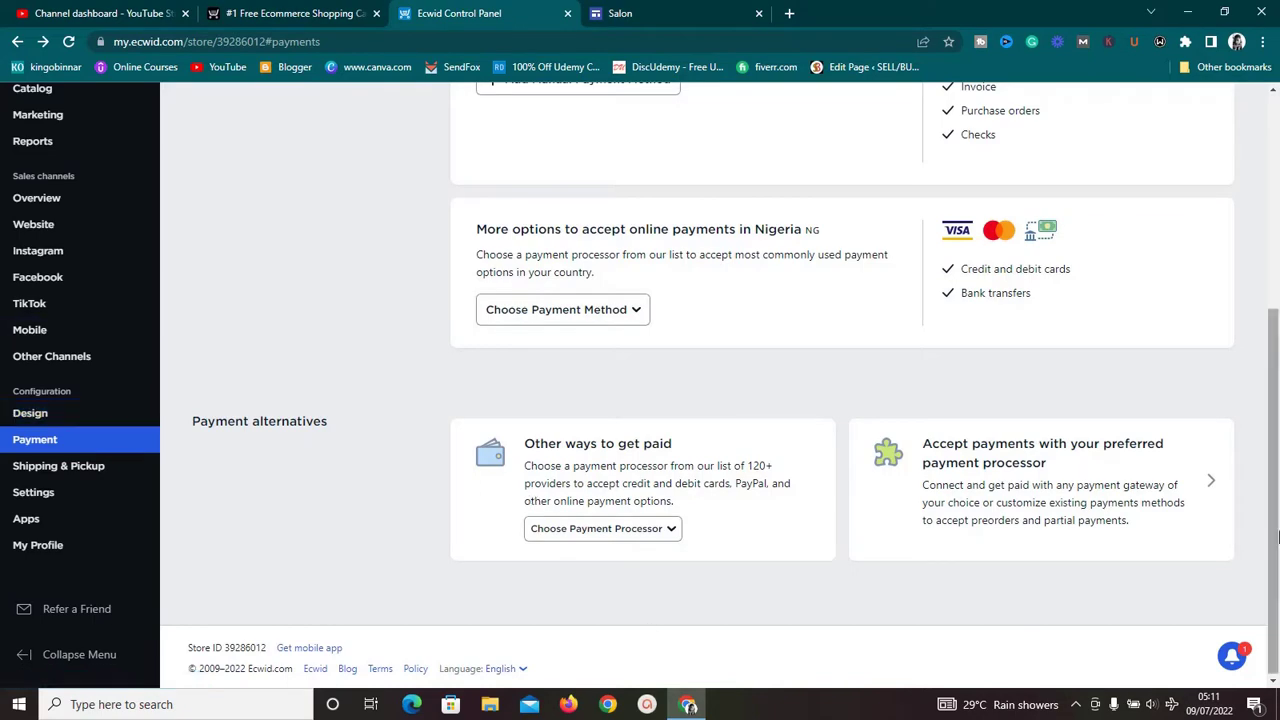
{"action": "scroll", "coordinate": [1274, 541], "scroll_direction": "up", "scroll_amount": 3}
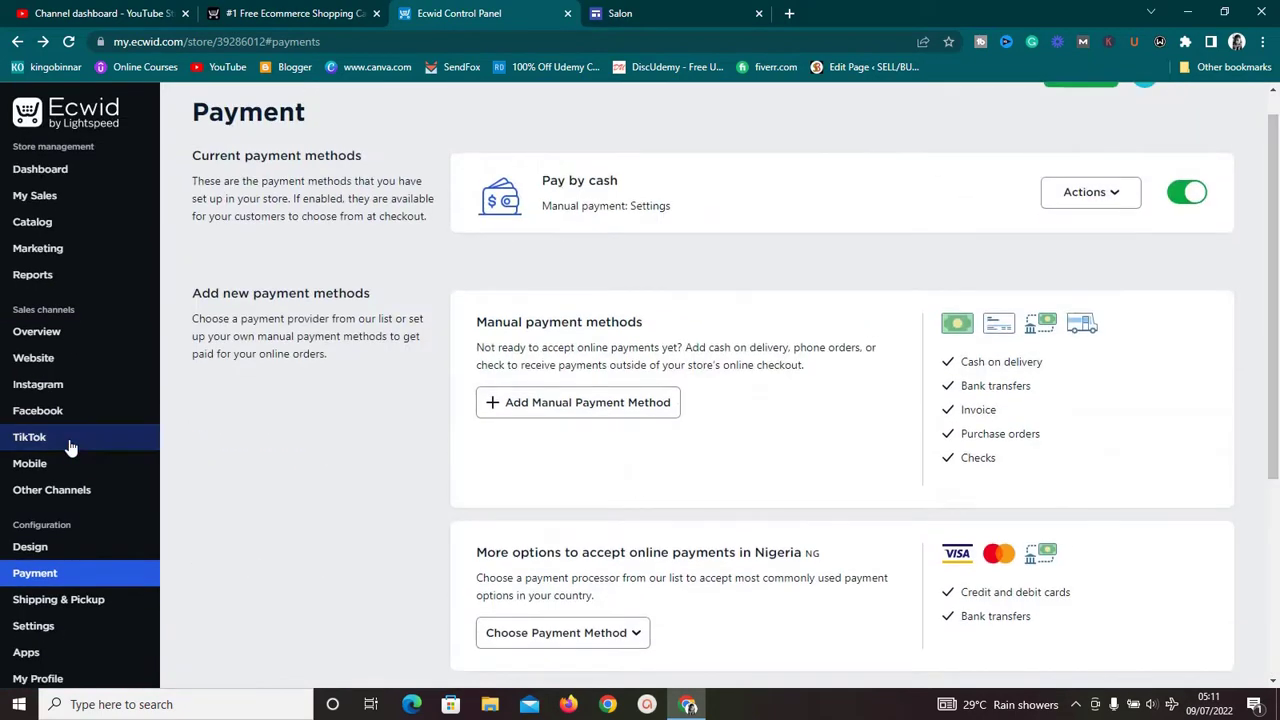
{"action": "left_click", "coordinate": [37, 336]}
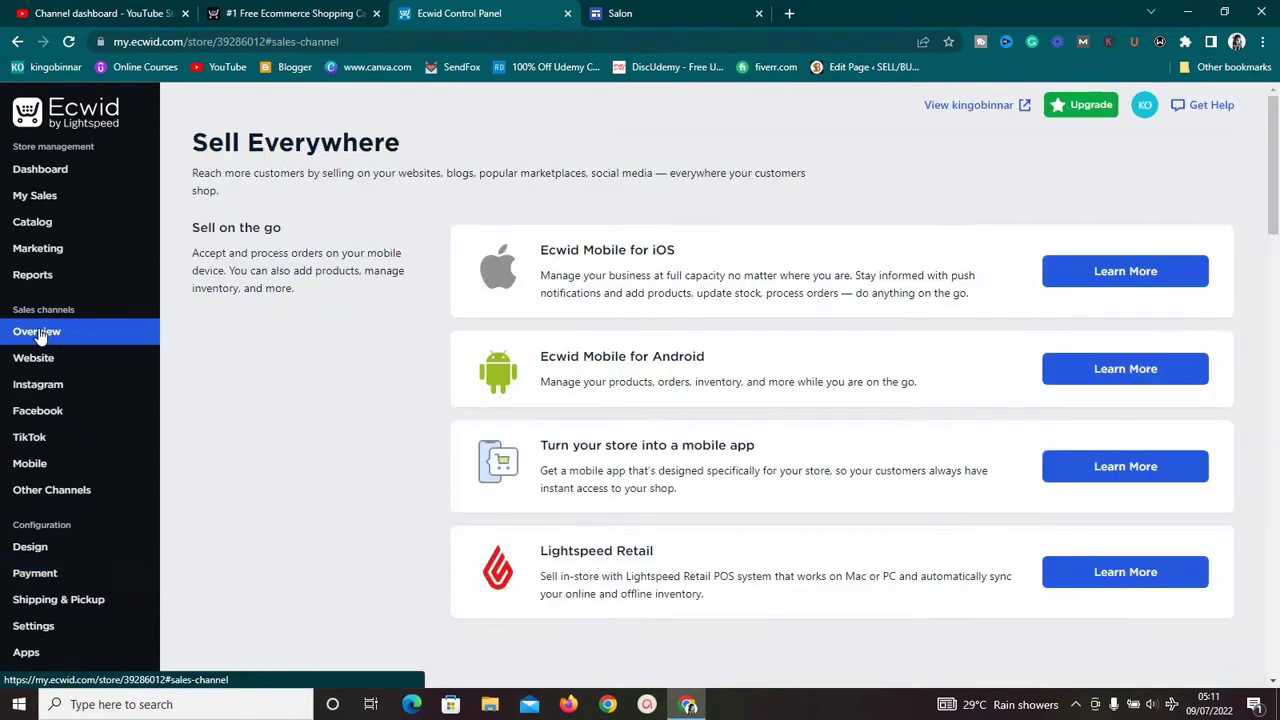
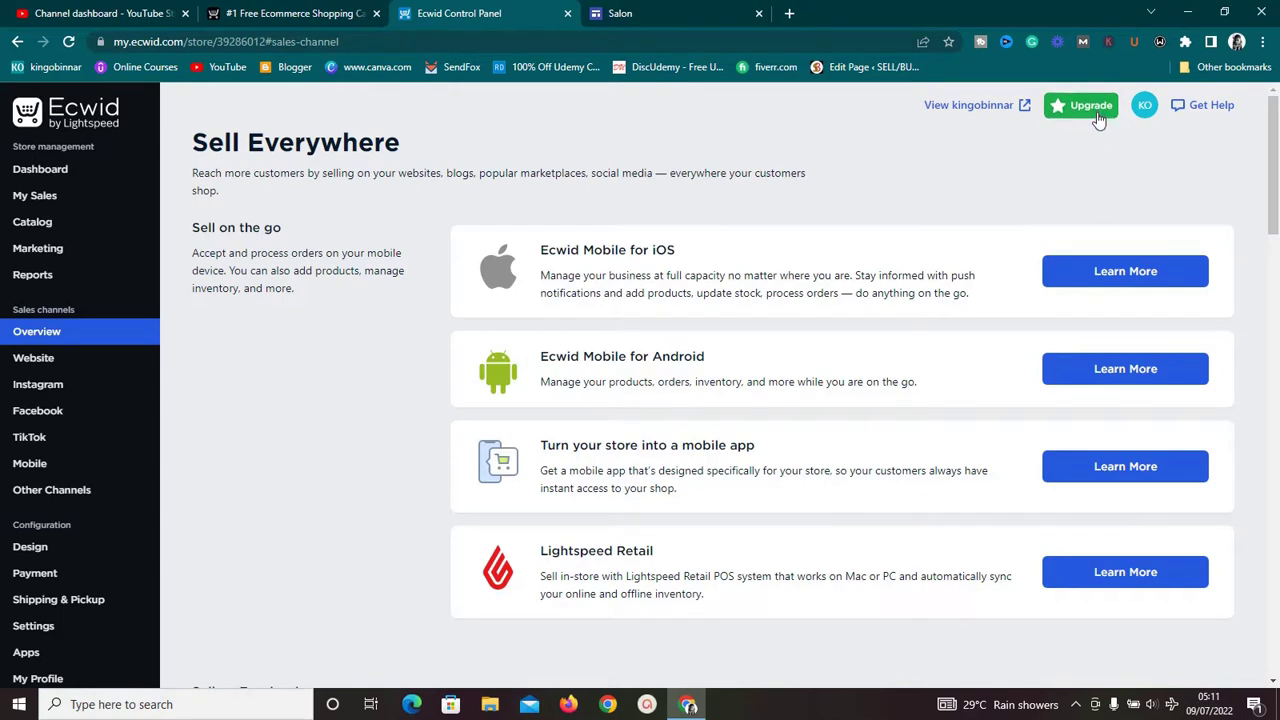
Open the Ecwid upgrade plans and compare the prices and features of the Free, Venture, Business and Unlimited plans.
{"action": "right_click", "coordinate": [1097, 117]}
{"action": "left_click", "coordinate": [872, 218]}
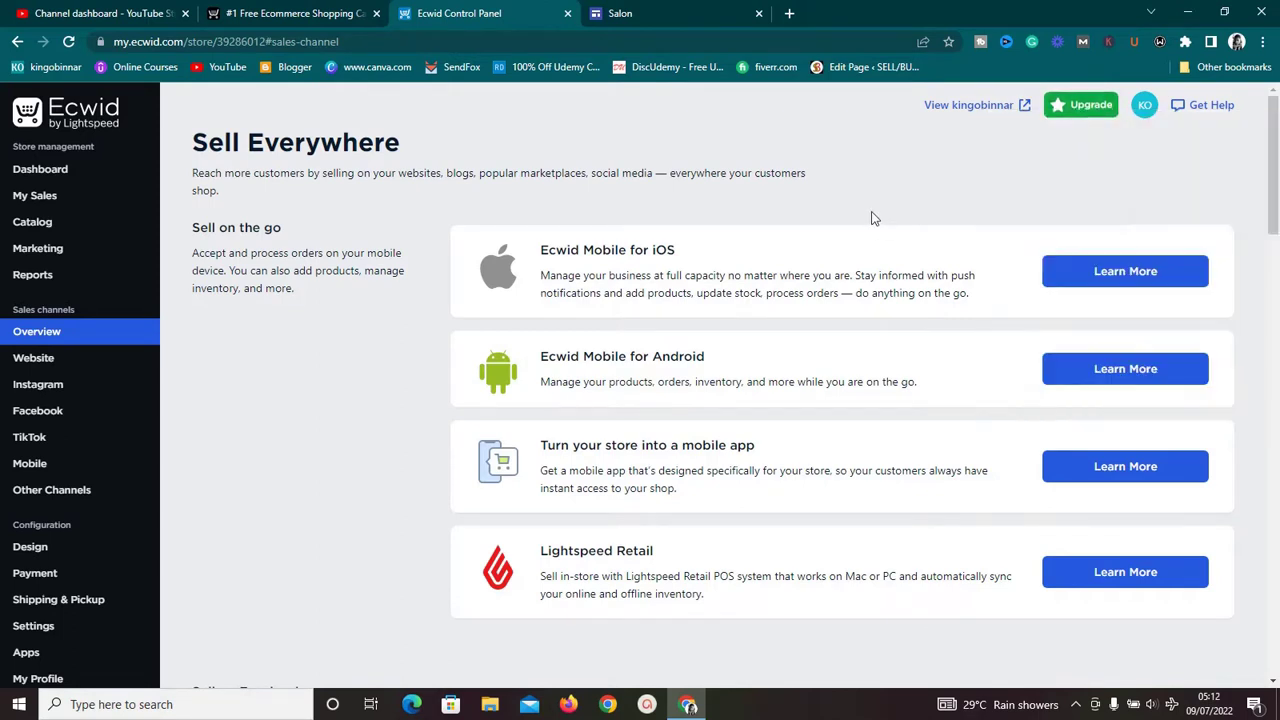
{"action": "left_click", "coordinate": [1099, 110]}
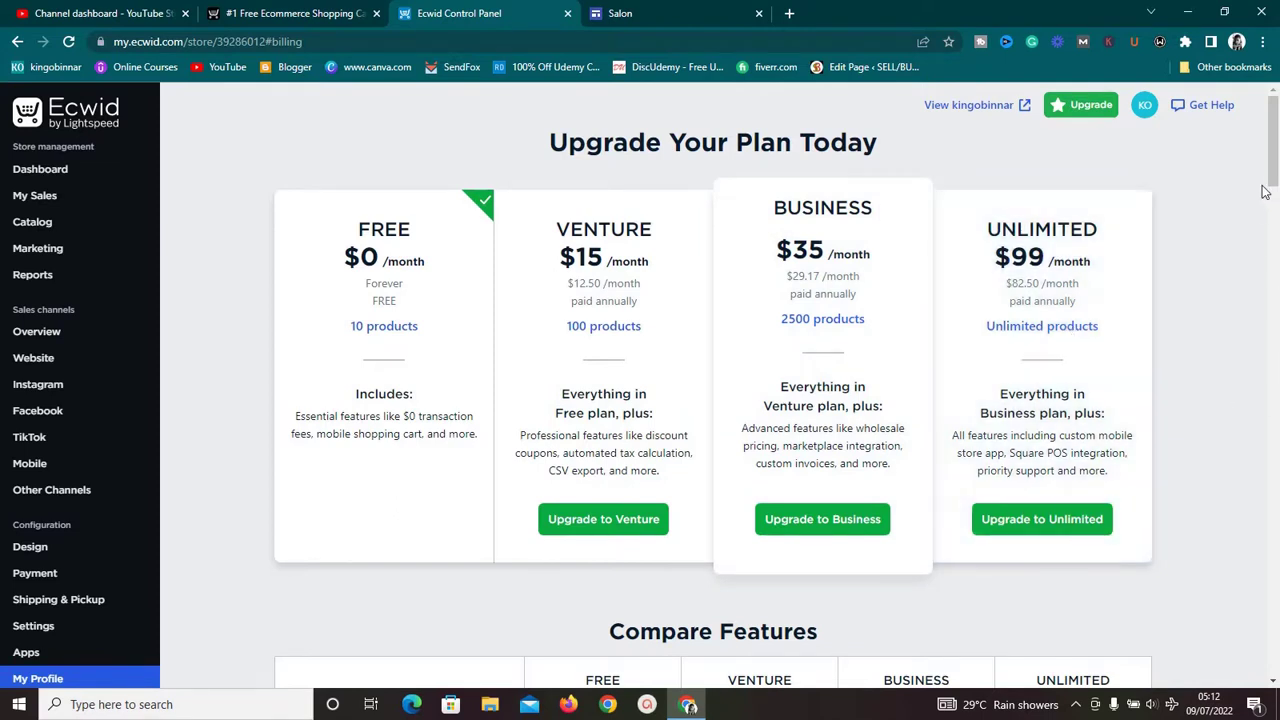
{"action": "left_click_drag", "start_coordinate": [1273, 168], "coordinate": [1273, 243]}
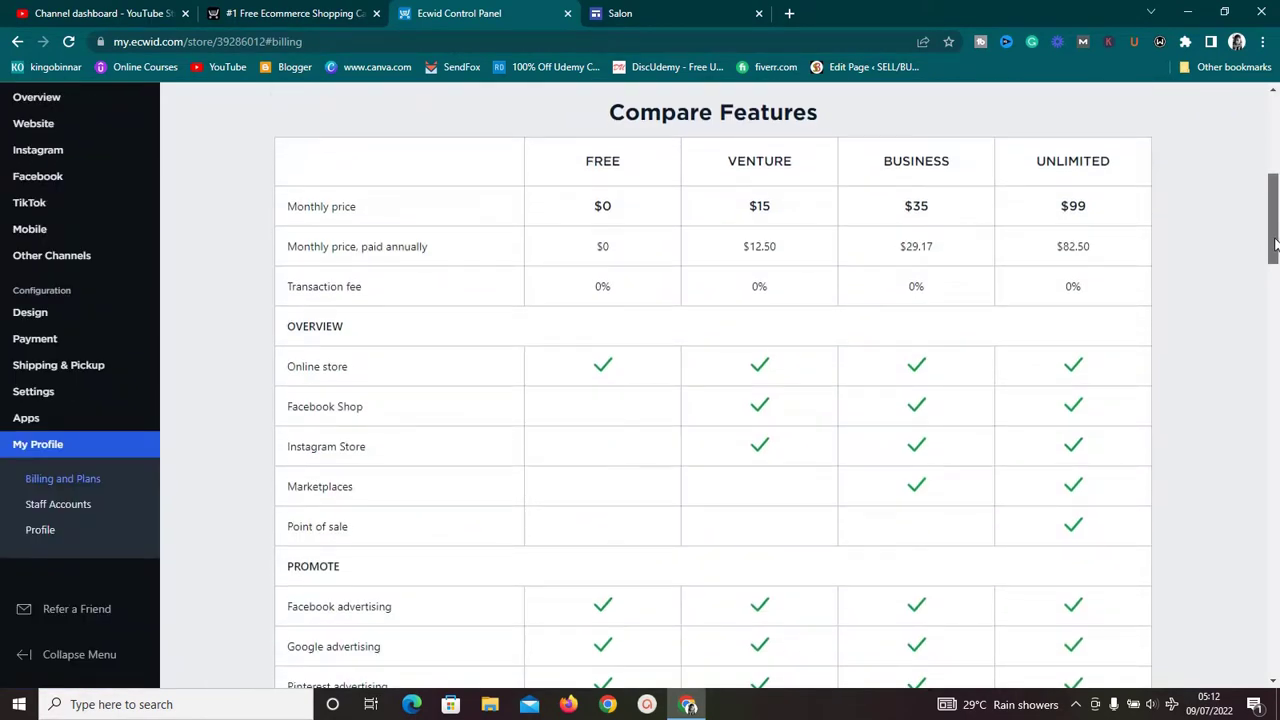
{"action": "left_click_drag", "start_coordinate": [1273, 243], "coordinate": [1275, 245]}
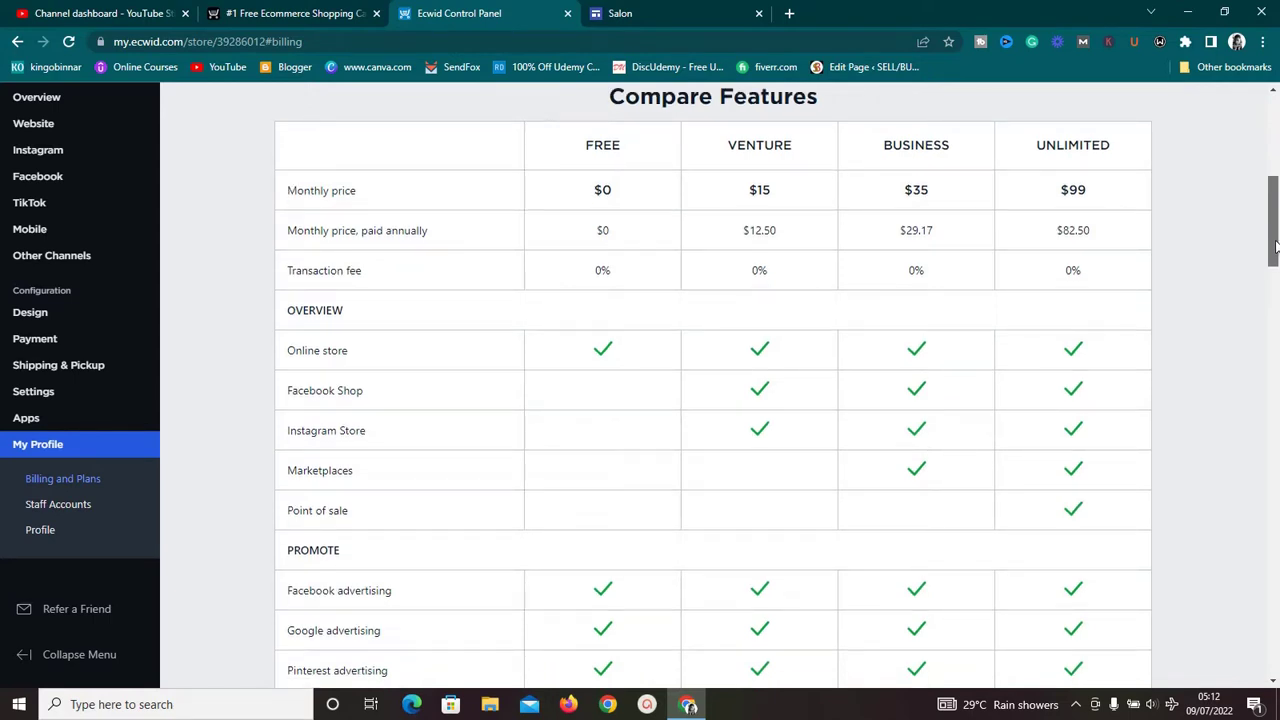
{"action": "left_click_drag", "start_coordinate": [1275, 245], "coordinate": [1275, 100]}
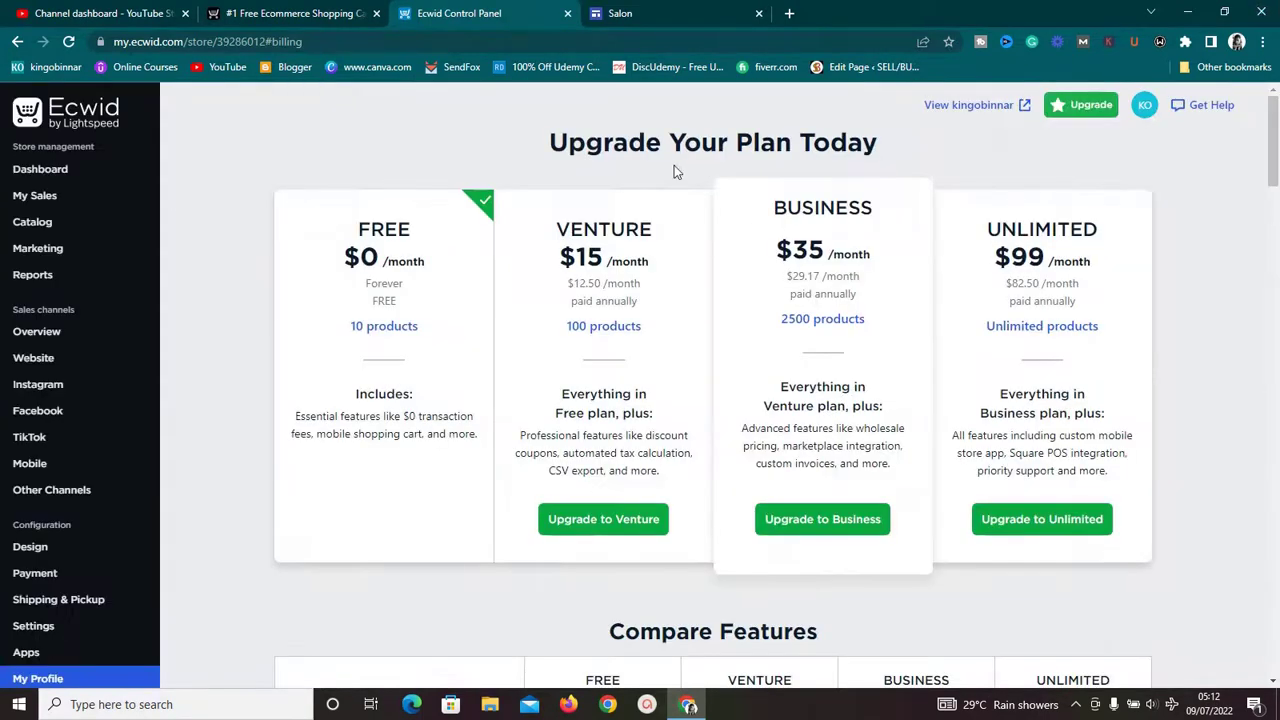
Return to the sales channels overview and open the setup guide for adding the store to a custom website.
{"action": "left_click", "coordinate": [36, 343]}
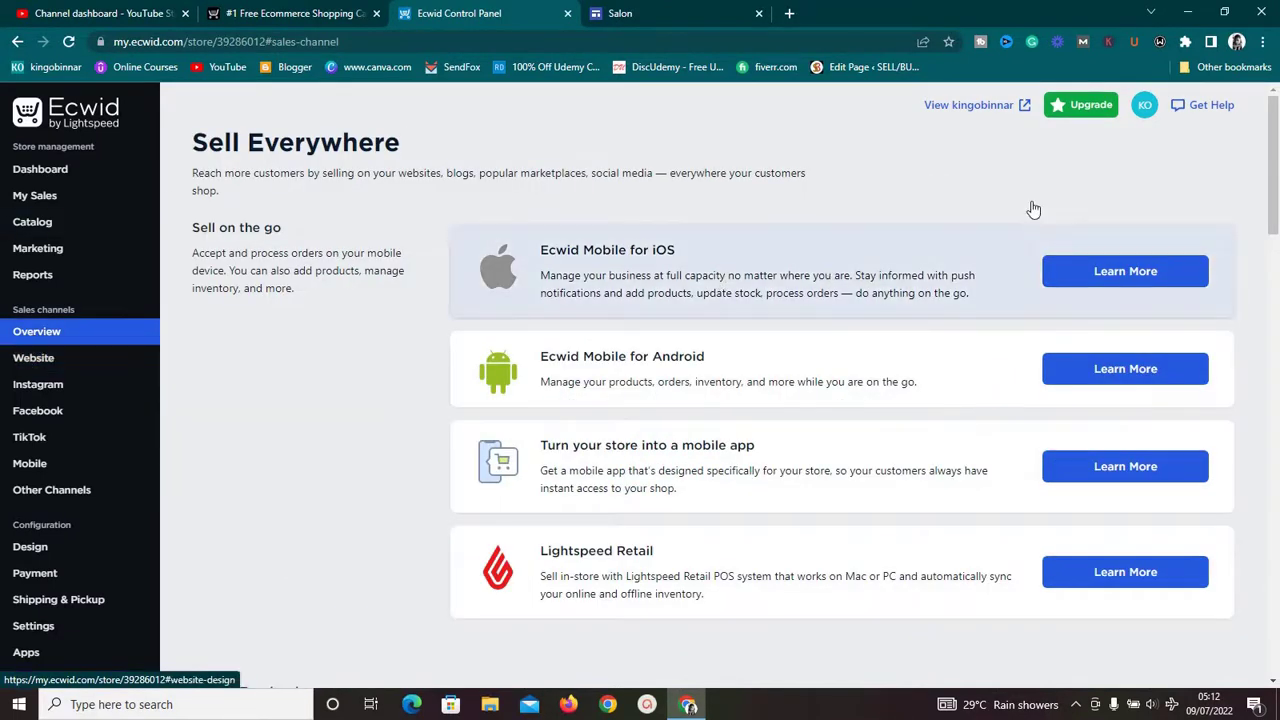
{"action": "left_click_drag", "start_coordinate": [1274, 168], "coordinate": [1271, 430]}
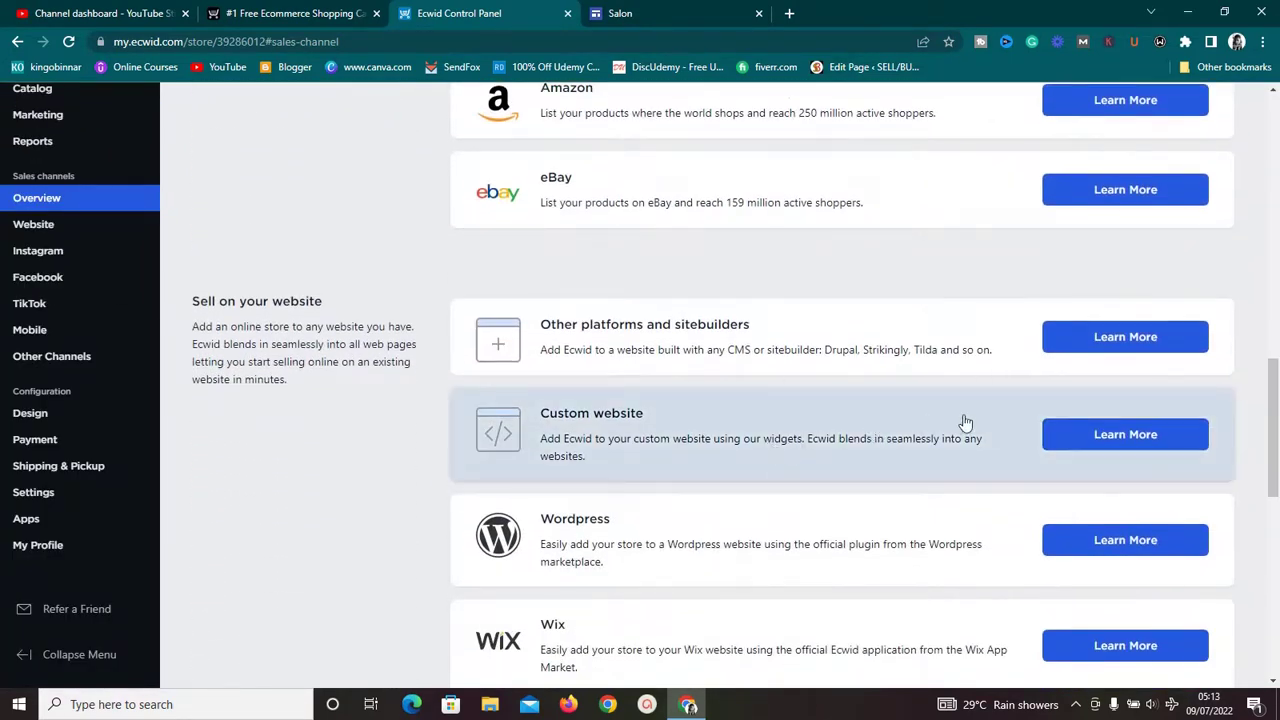
{"action": "left_click", "coordinate": [1098, 443]}
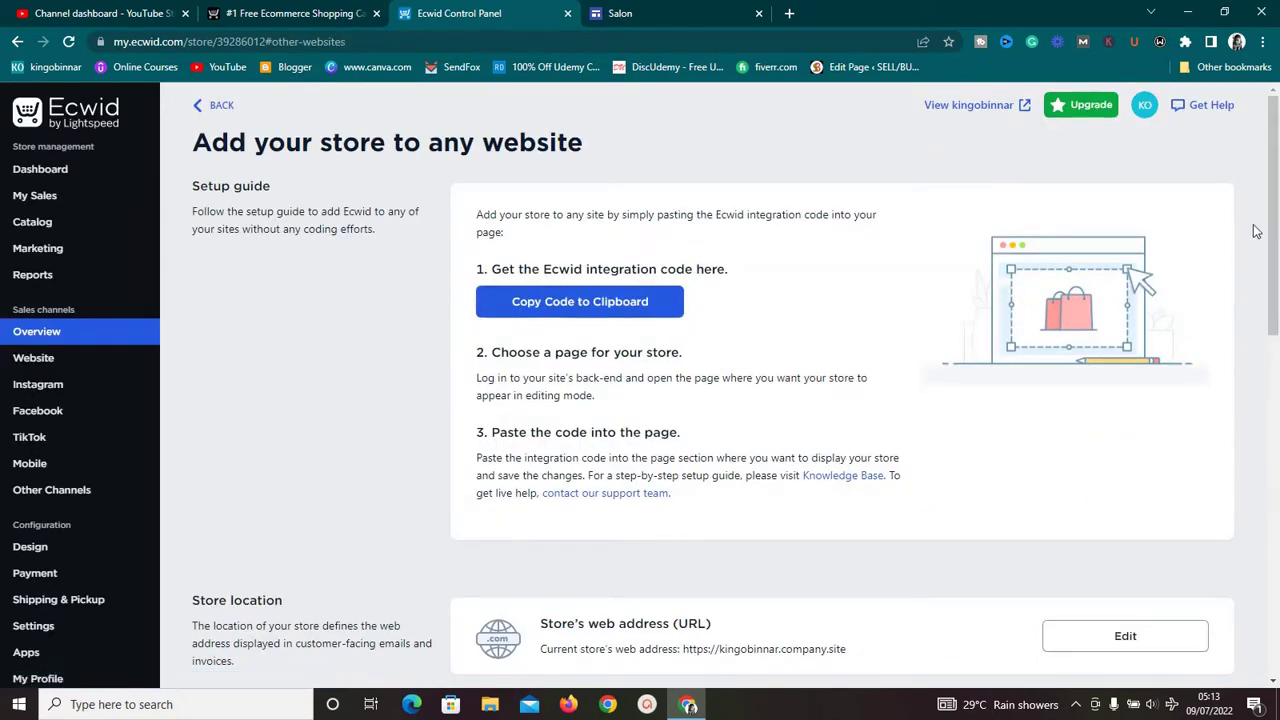
{"action": "left_click_drag", "start_coordinate": [1274, 232], "coordinate": [1274, 246]}
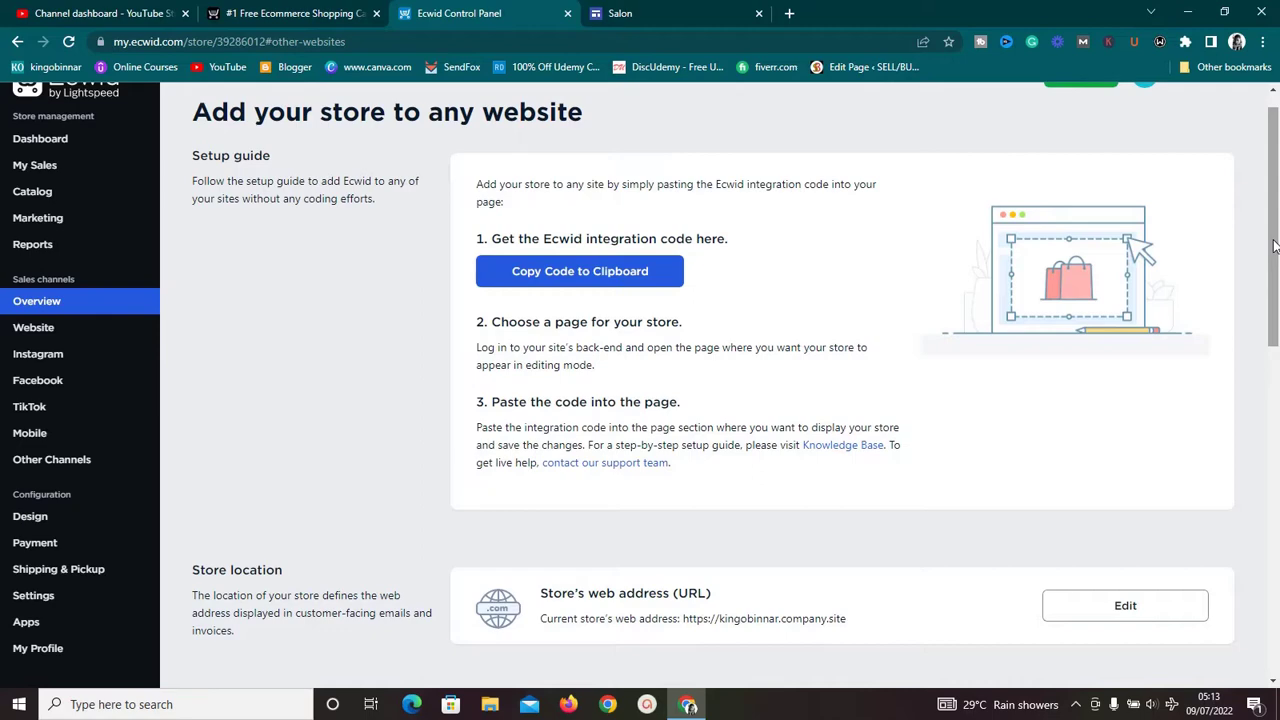
{"action": "mouse_move", "coordinate": [1274, 246]}
{"action": "left_mouse_down"}
{"action": "mouse_move", "coordinate": [1274, 305]}
{"action": "mouse_move", "coordinate": [1274, 228]}
{"action": "left_mouse_up"}
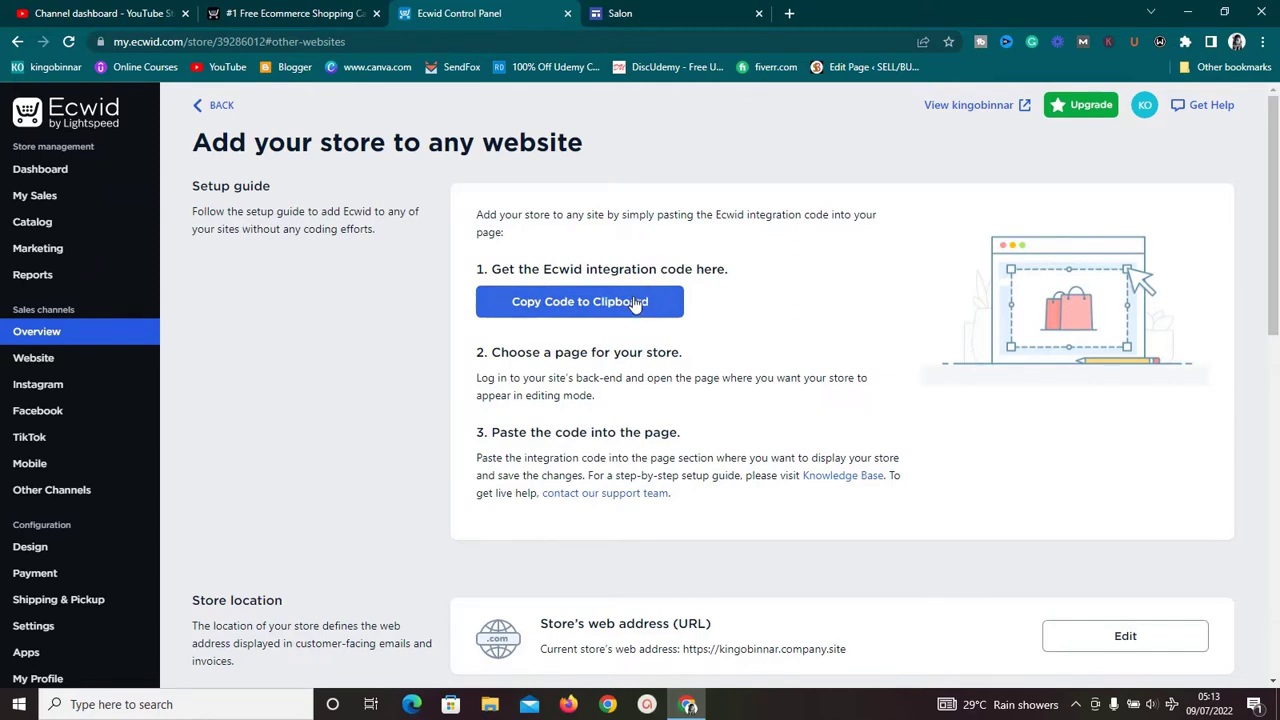
Copy the complete Ecwid integration code to the clipboard.
{"action": "left_click", "coordinate": [634, 302]}
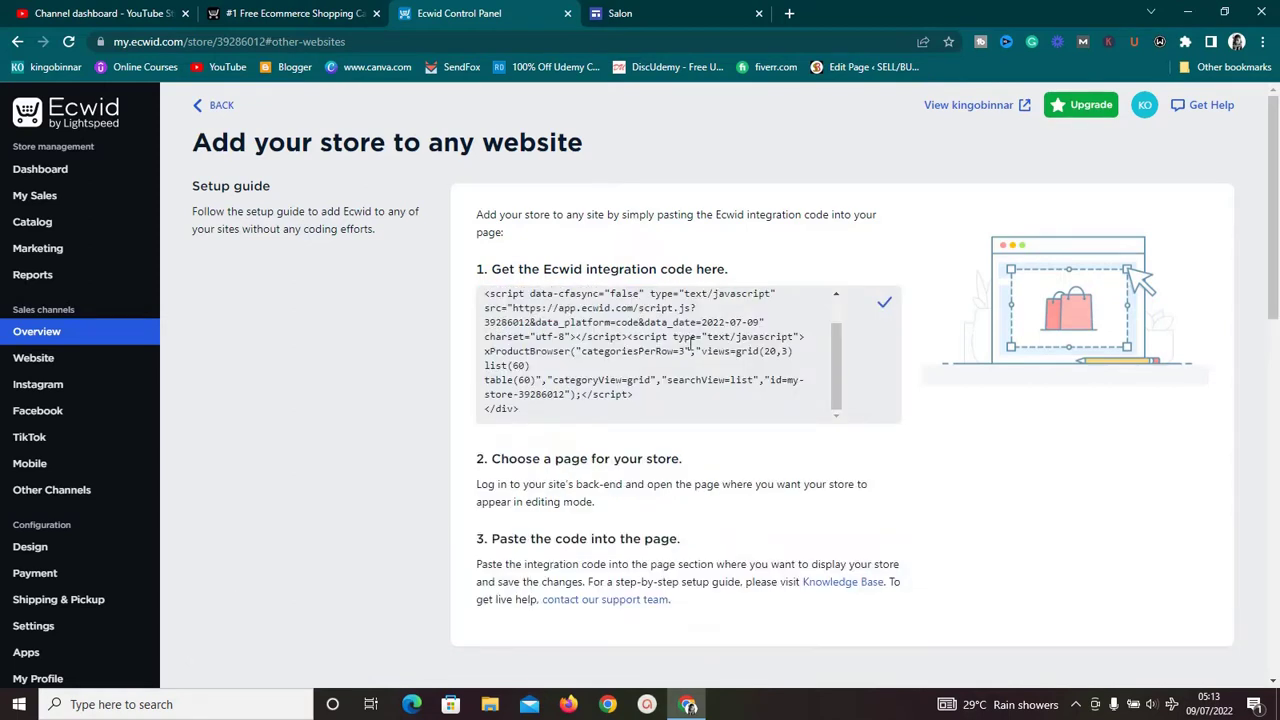
{"action": "left_click_drag", "start_coordinate": [622, 417], "coordinate": [446, 306]}
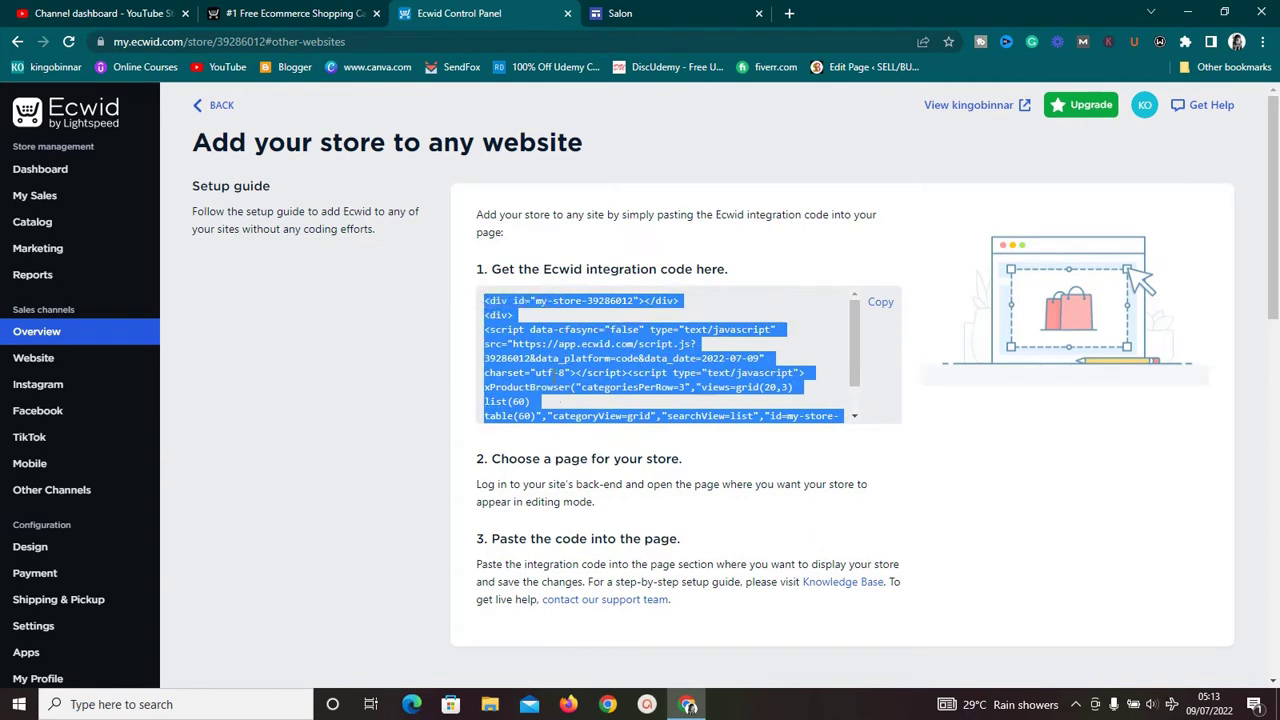
{"action": "left_click", "coordinate": [992, 487]}
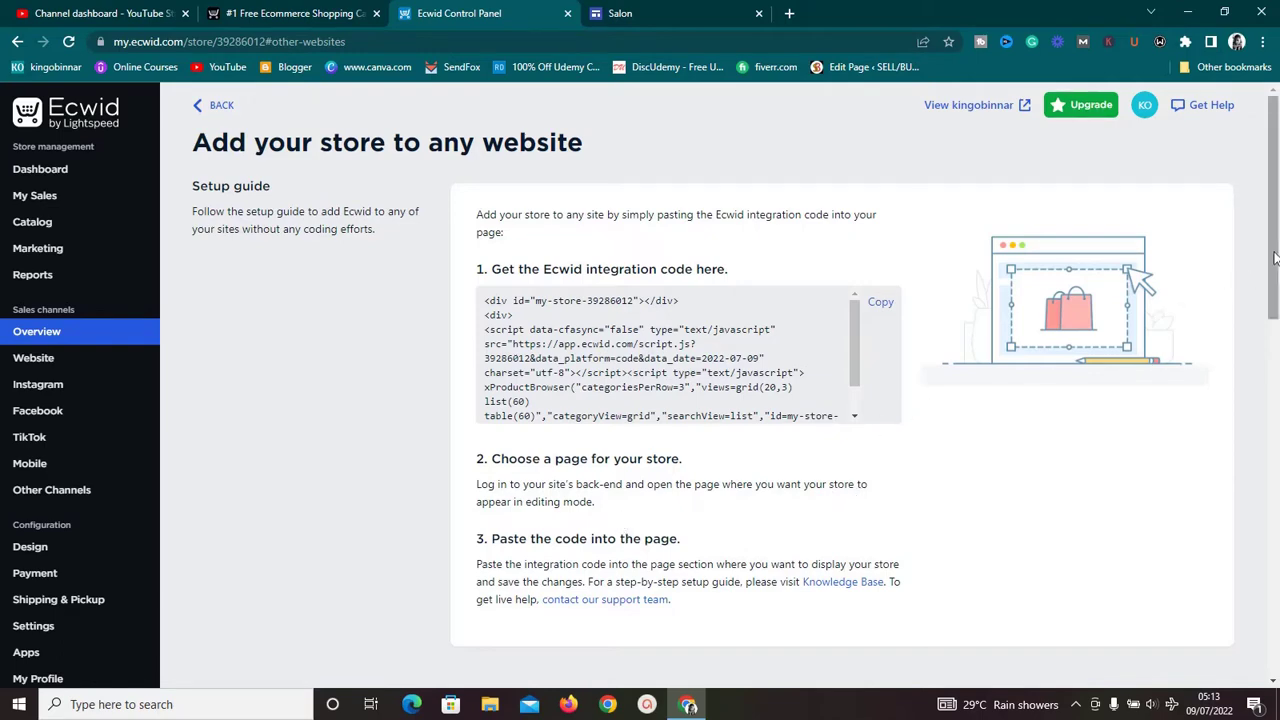
{"action": "scroll", "coordinate": [1274, 258], "scroll_direction": "down", "scroll_amount": 2}
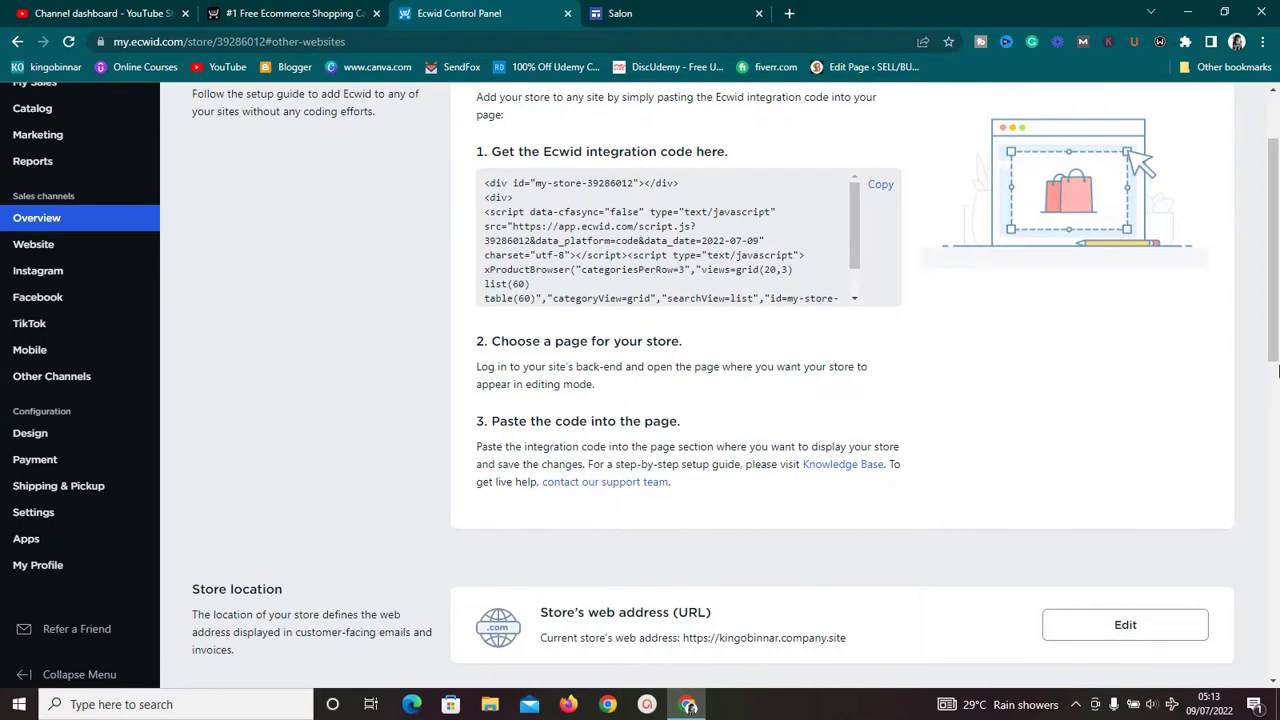
{"action": "left_click_drag", "start_coordinate": [1274, 258], "coordinate": [1274, 206]}
Switch to the Salon site in Google Sites and look for the empty section below the "Schedule a call" button.
{"action": "left_click", "coordinate": [672, 12]}
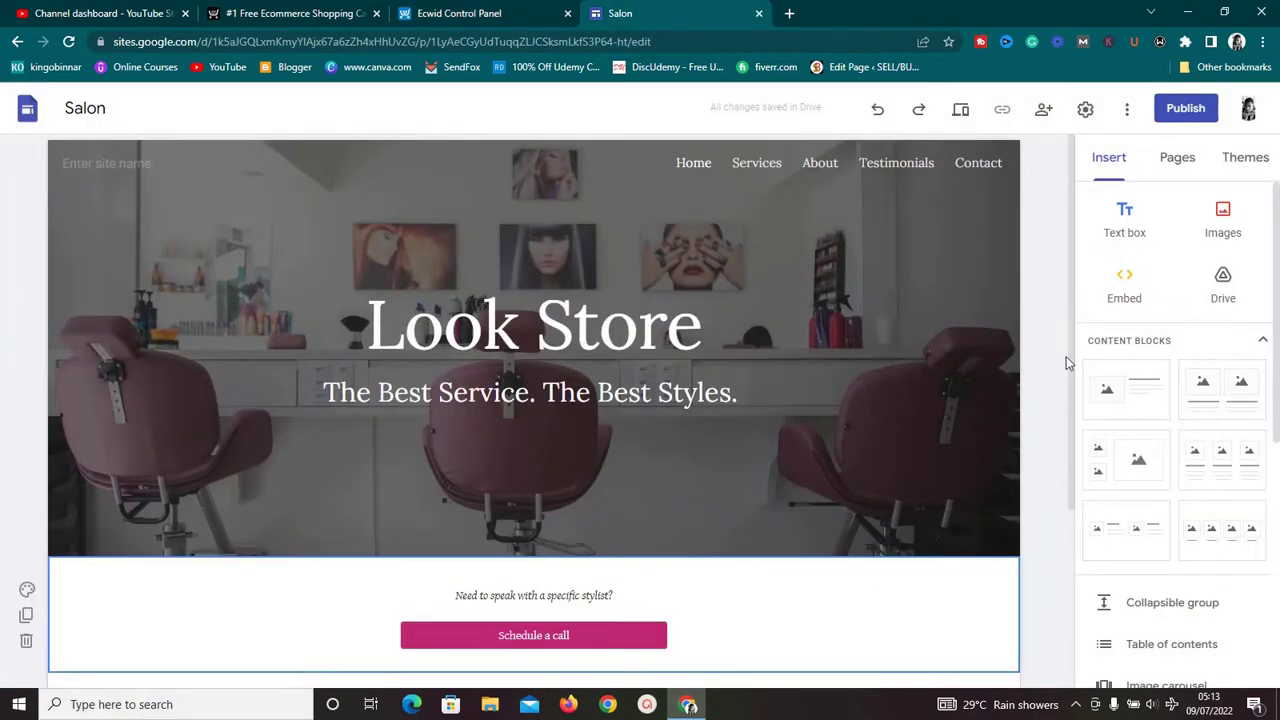
{"action": "scroll", "coordinate": [1072, 340], "scroll_direction": "down", "scroll_amount": 2}
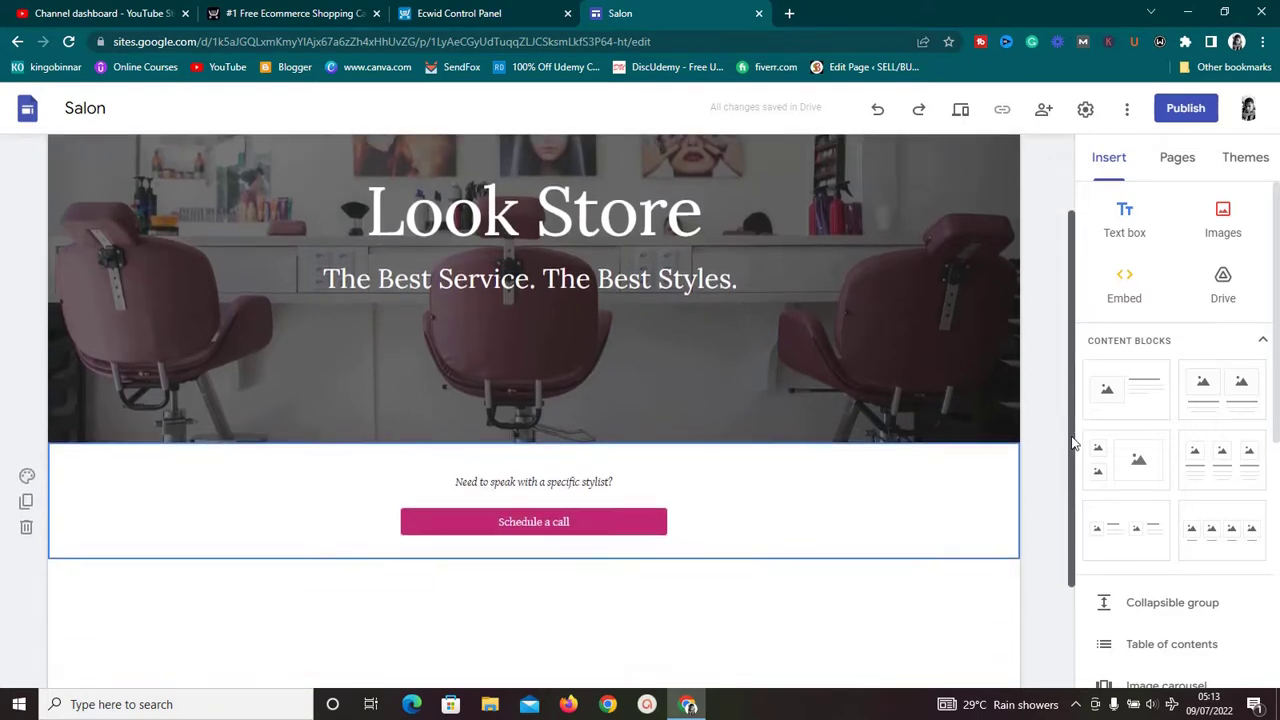
{"action": "scroll", "coordinate": [1072, 310], "scroll_direction": "up", "scroll_amount": 2}
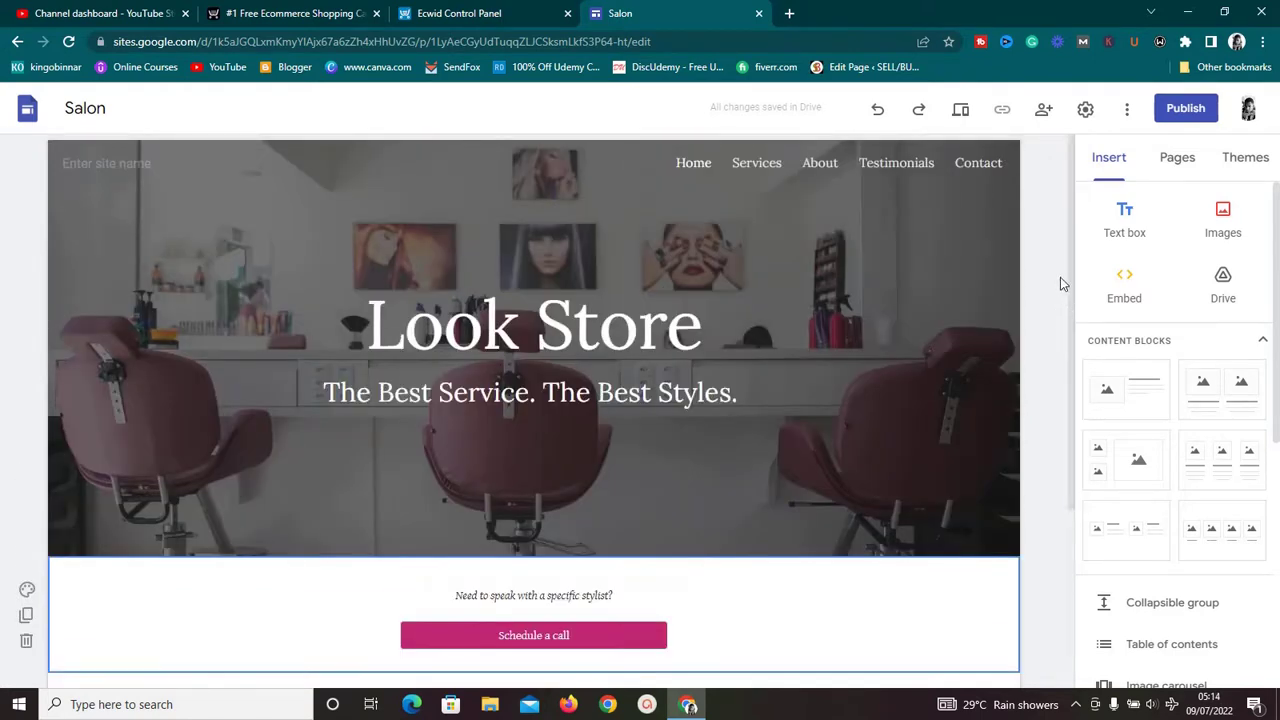
{"action": "scroll", "coordinate": [1070, 297], "scroll_direction": "down", "scroll_amount": 1}
{"action": "scroll", "coordinate": [1070, 297], "scroll_direction": "down", "scroll_amount": 3}
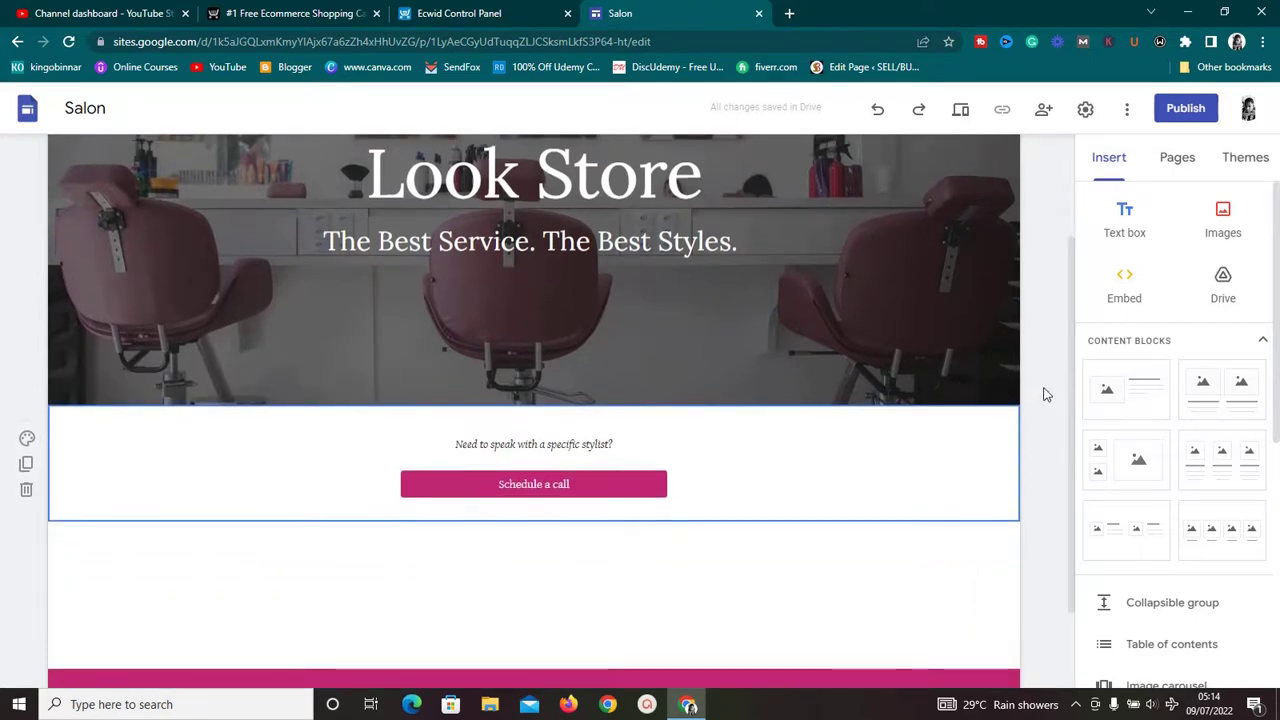
{"action": "left_click_drag", "start_coordinate": [1070, 402], "coordinate": [1071, 491]}
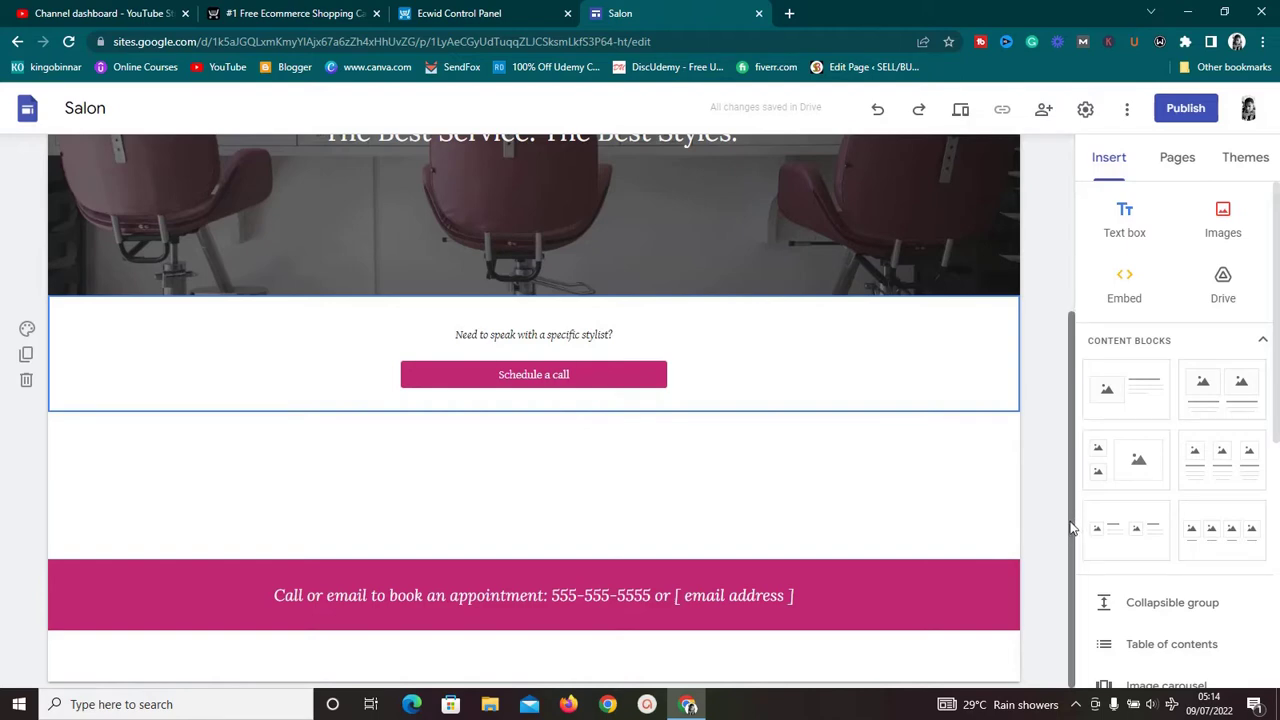
{"action": "left_click_drag", "start_coordinate": [1072, 528], "coordinate": [1080, 451]}
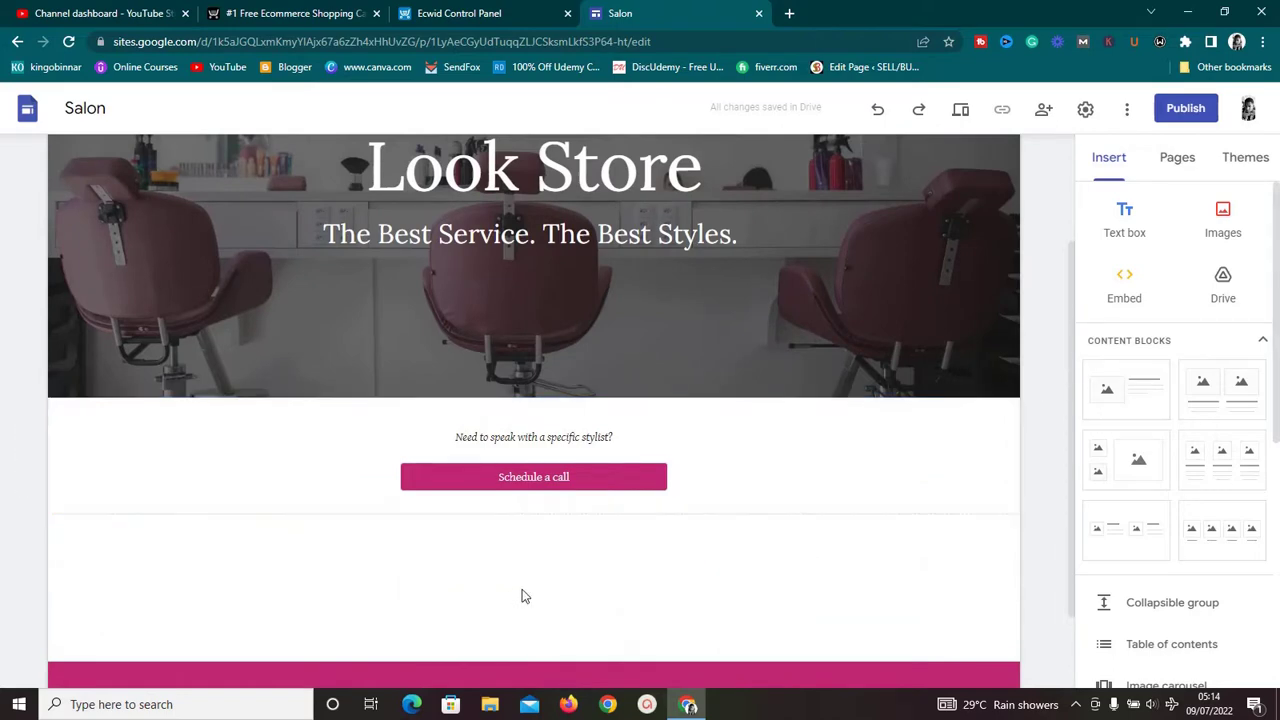
Embed the copied Ecwid integration code as HTML in the empty section below the "Schedule a call" button.
{"action": "double_click", "coordinate": [521, 596]}
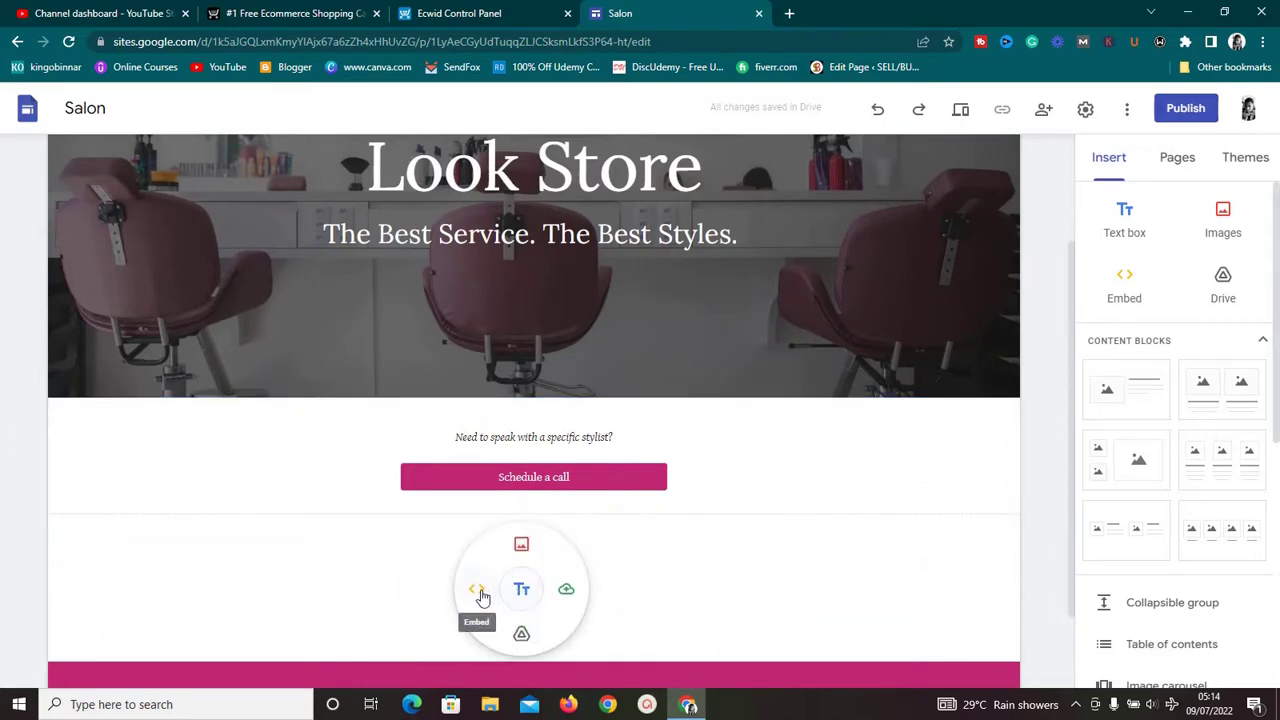
{"action": "left_click", "coordinate": [479, 592]}
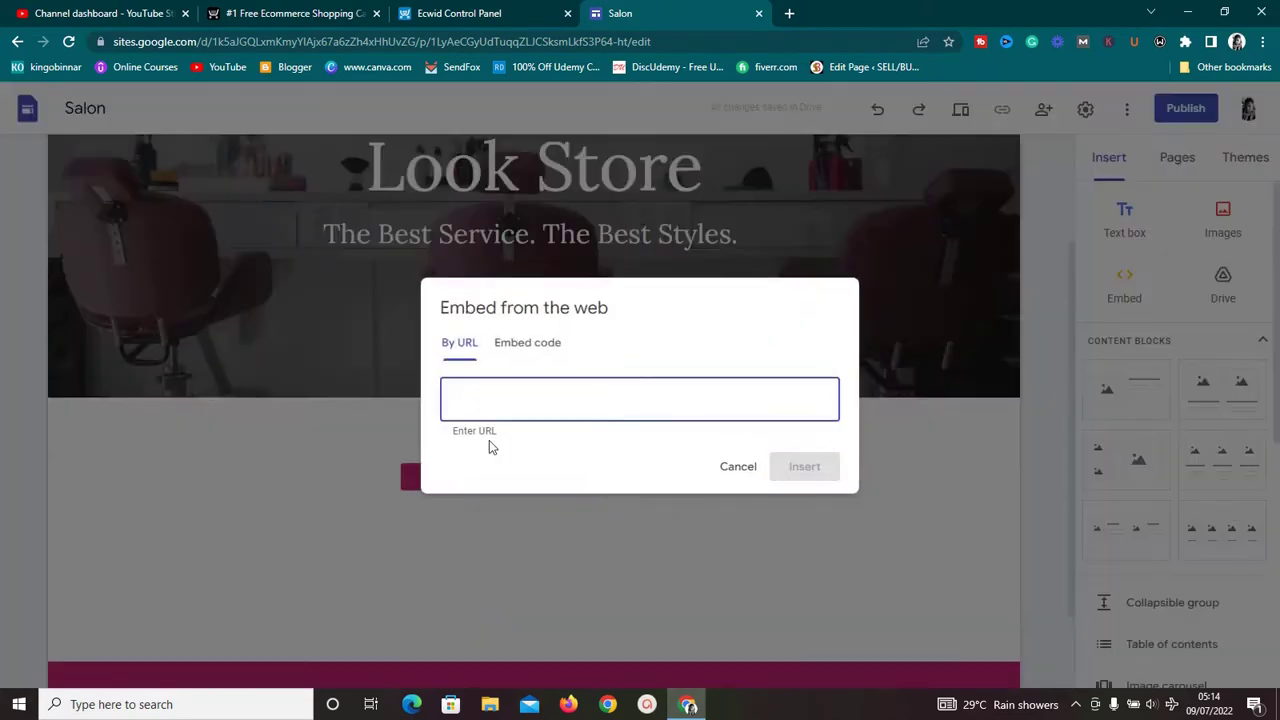
{"action": "left_click", "coordinate": [521, 348]}
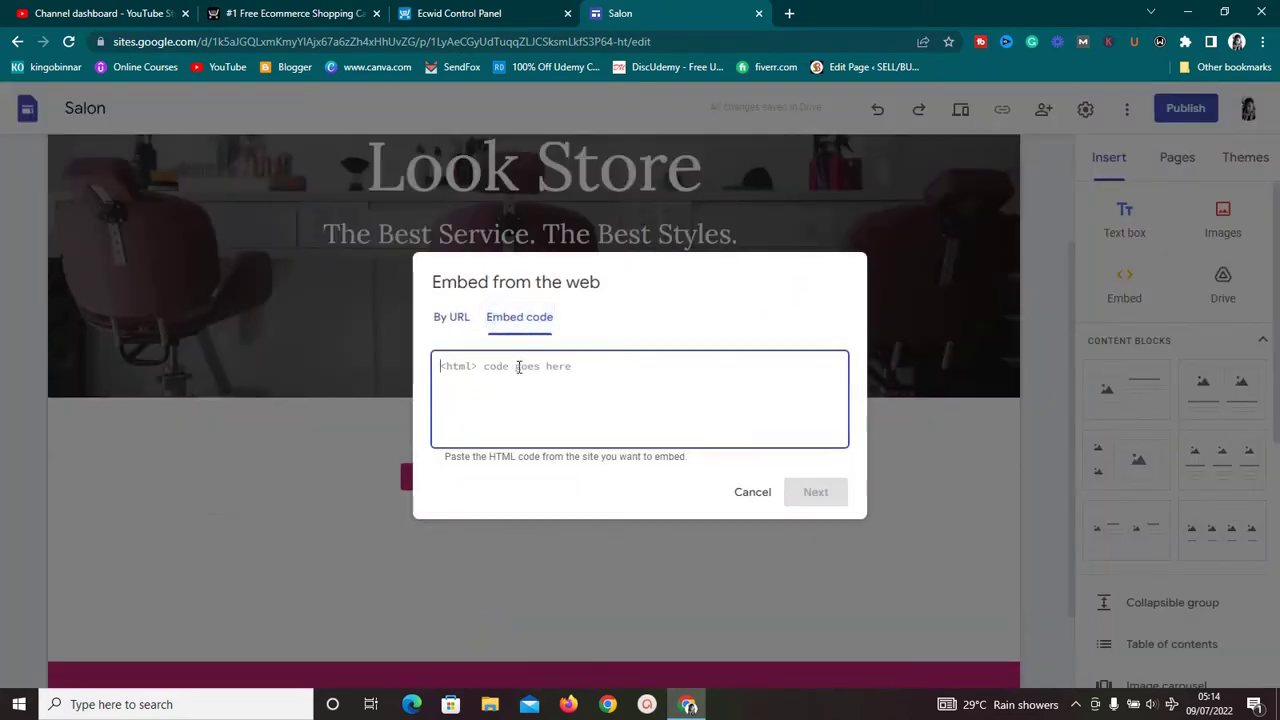
{"action": "key", "text": "ctrl+v"}
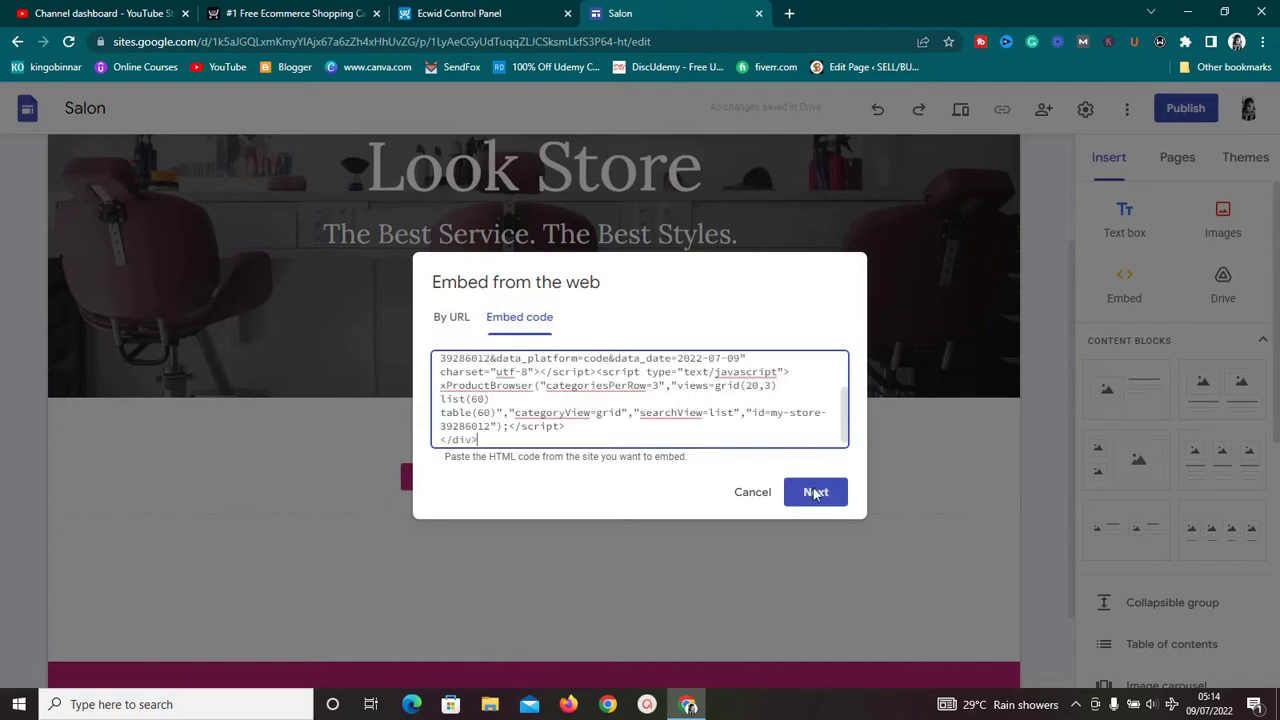
{"action": "left_click", "coordinate": [815, 492]}
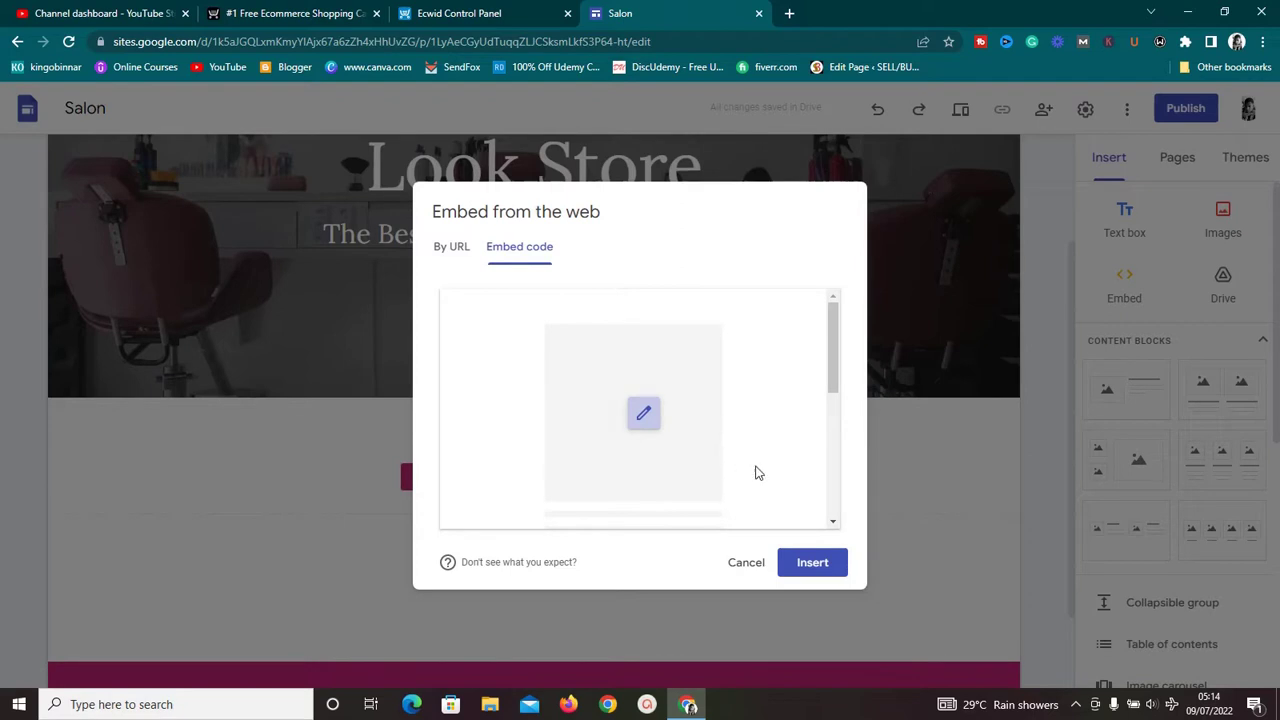
{"action": "left_click", "coordinate": [812, 563]}
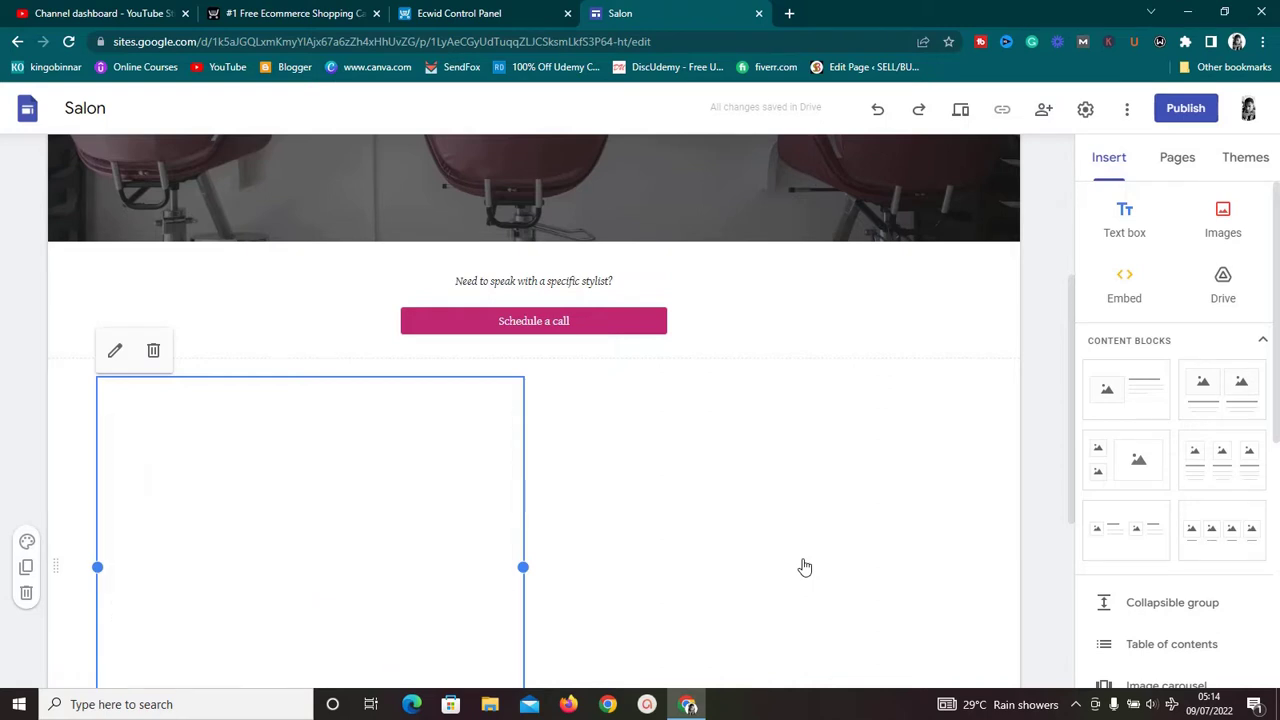
Widen the embedded storefront to span the full content width of the page, fitting four products per row.
{"action": "left_click_drag", "start_coordinate": [1071, 451], "coordinate": [1074, 491]}
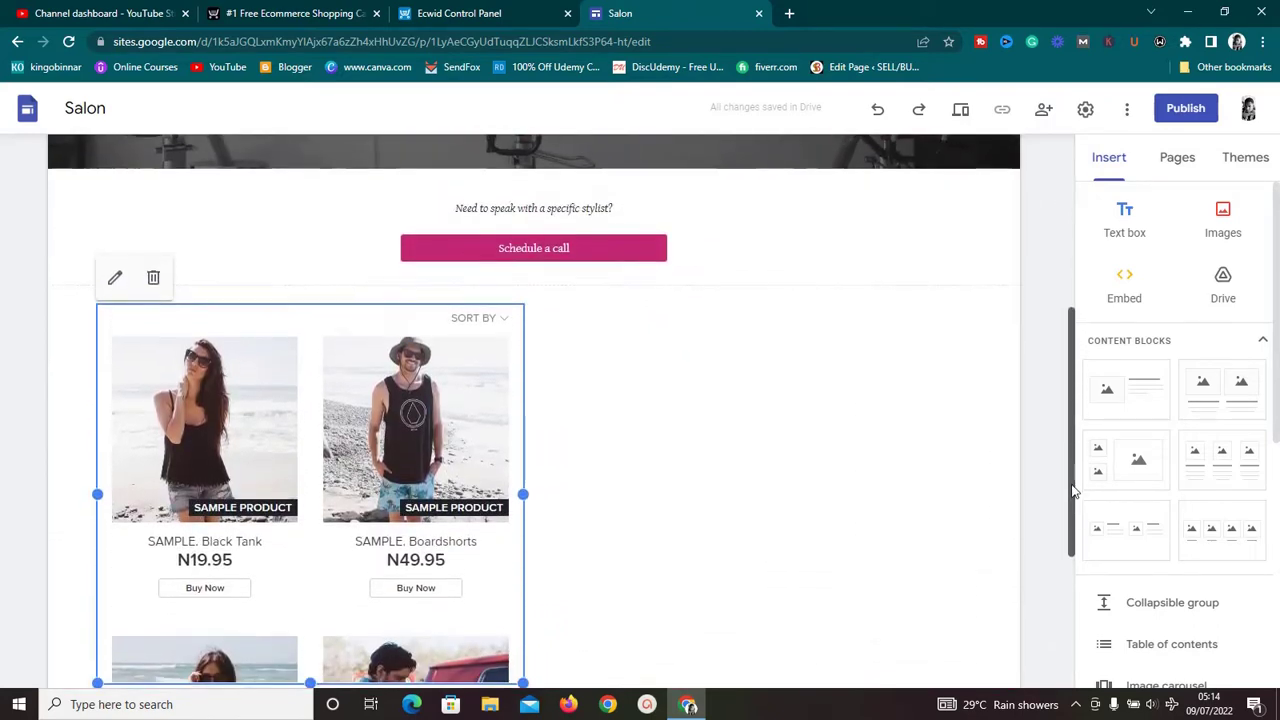
{"action": "left_click", "coordinate": [522, 500]}
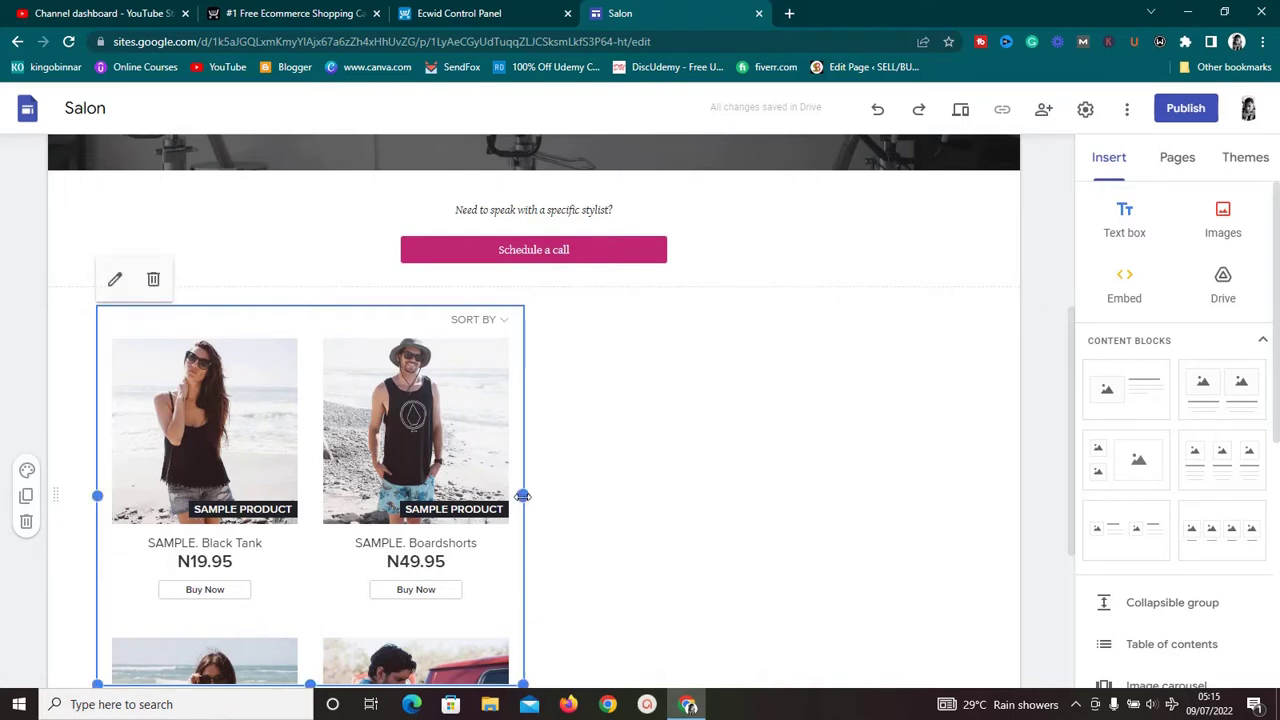
{"action": "left_click_drag", "start_coordinate": [522, 495], "coordinate": [993, 455]}
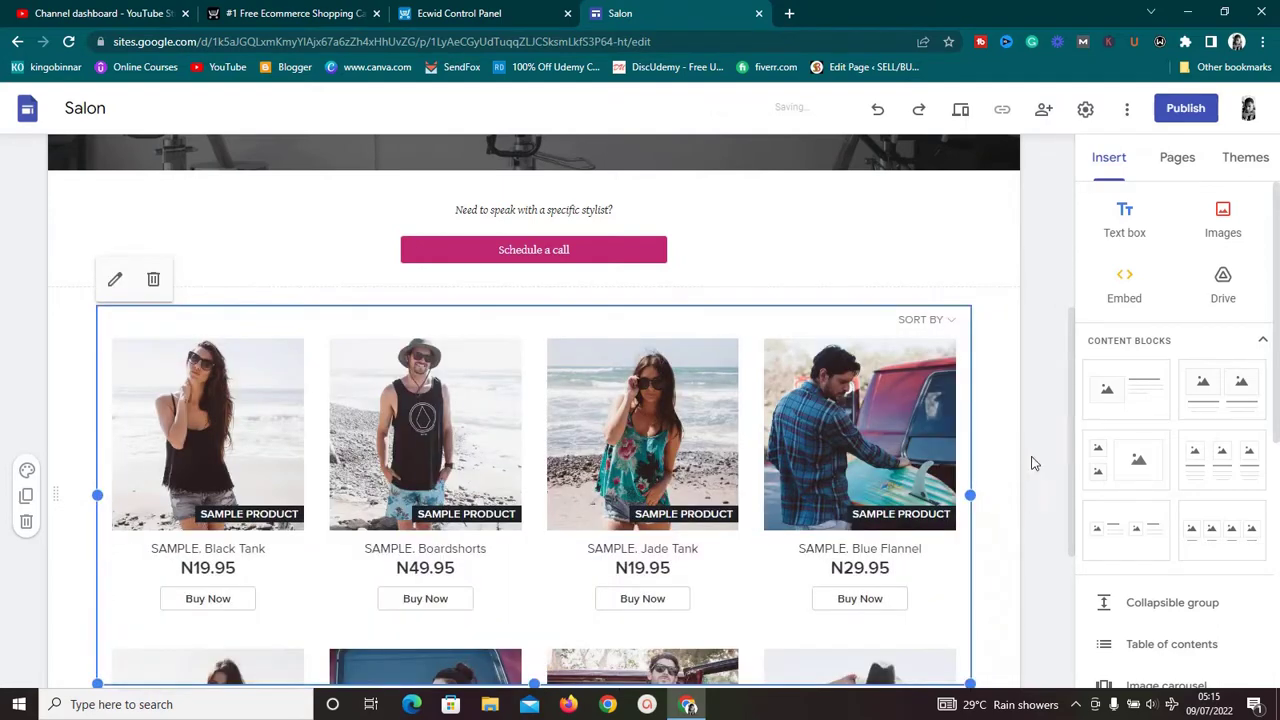
Increase the embedded storefront's height until two full rows of products fit with their Buy Now buttons.
{"action": "scroll", "coordinate": [1072, 455], "scroll_direction": "down", "scroll_amount": 1}
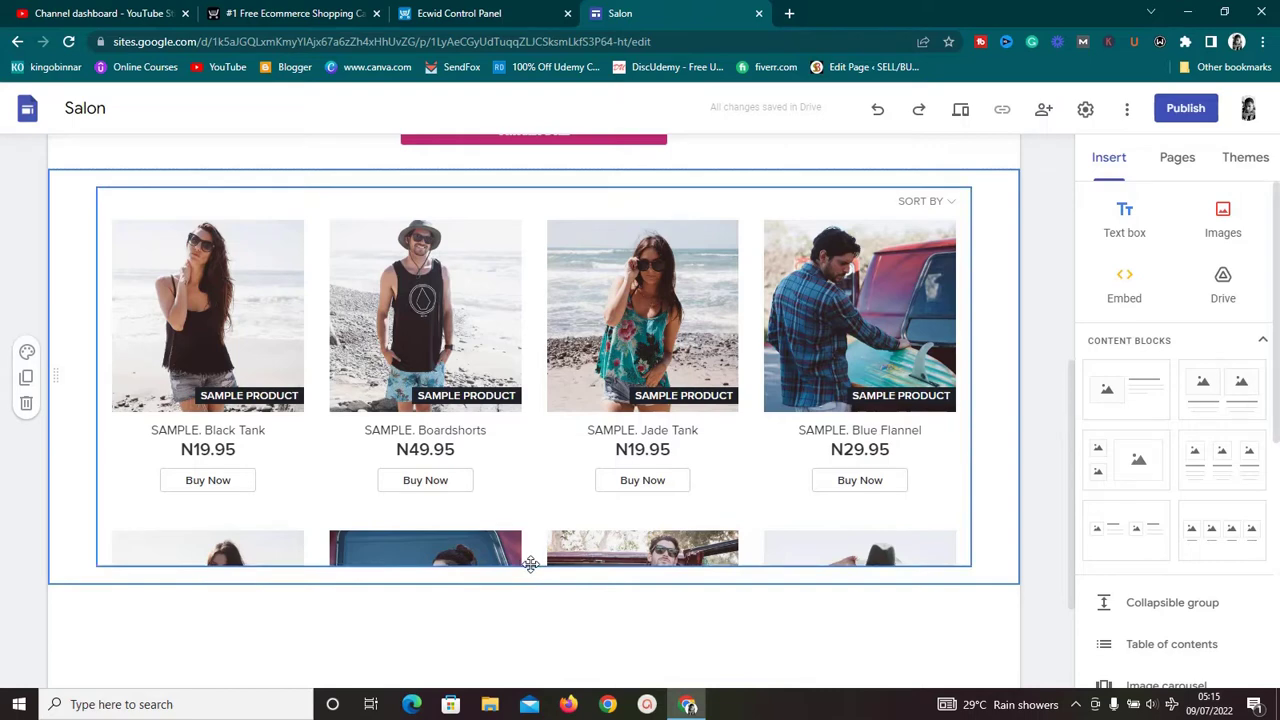
{"action": "left_click", "coordinate": [531, 564]}
{"action": "left_click_drag", "start_coordinate": [531, 564], "coordinate": [537, 712]}
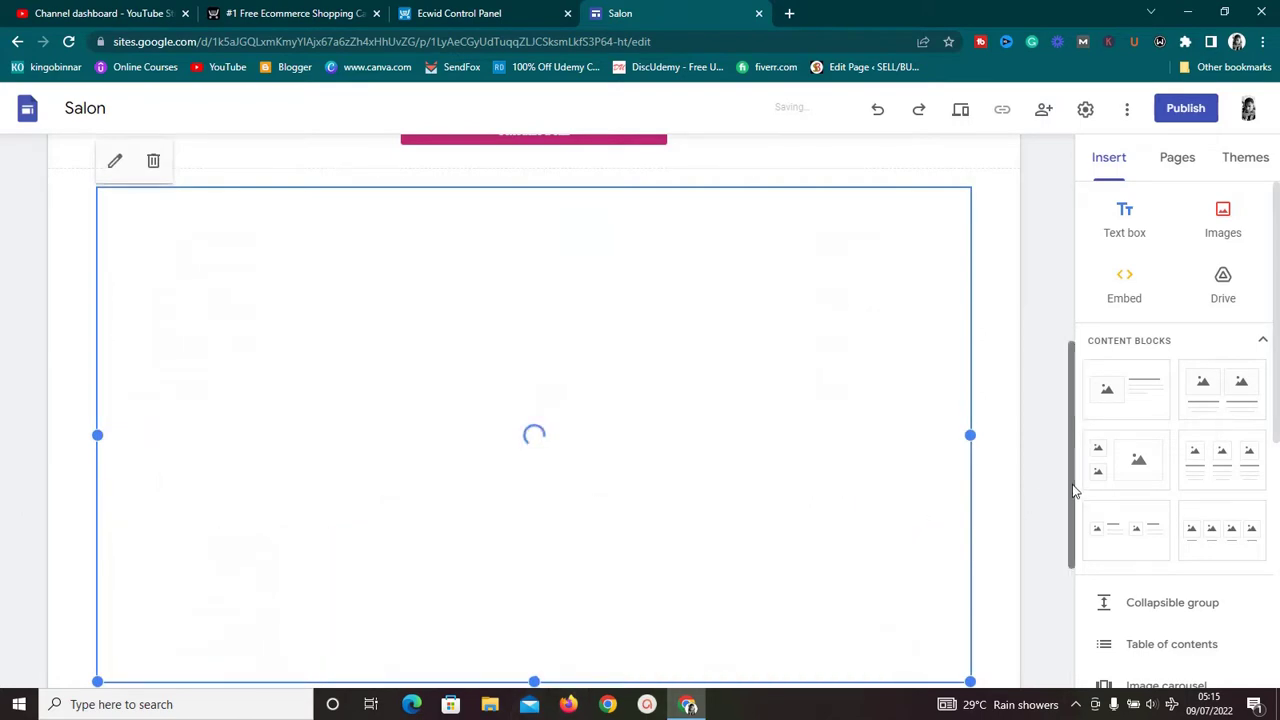
{"action": "left_click_drag", "start_coordinate": [1075, 492], "coordinate": [1077, 520]}
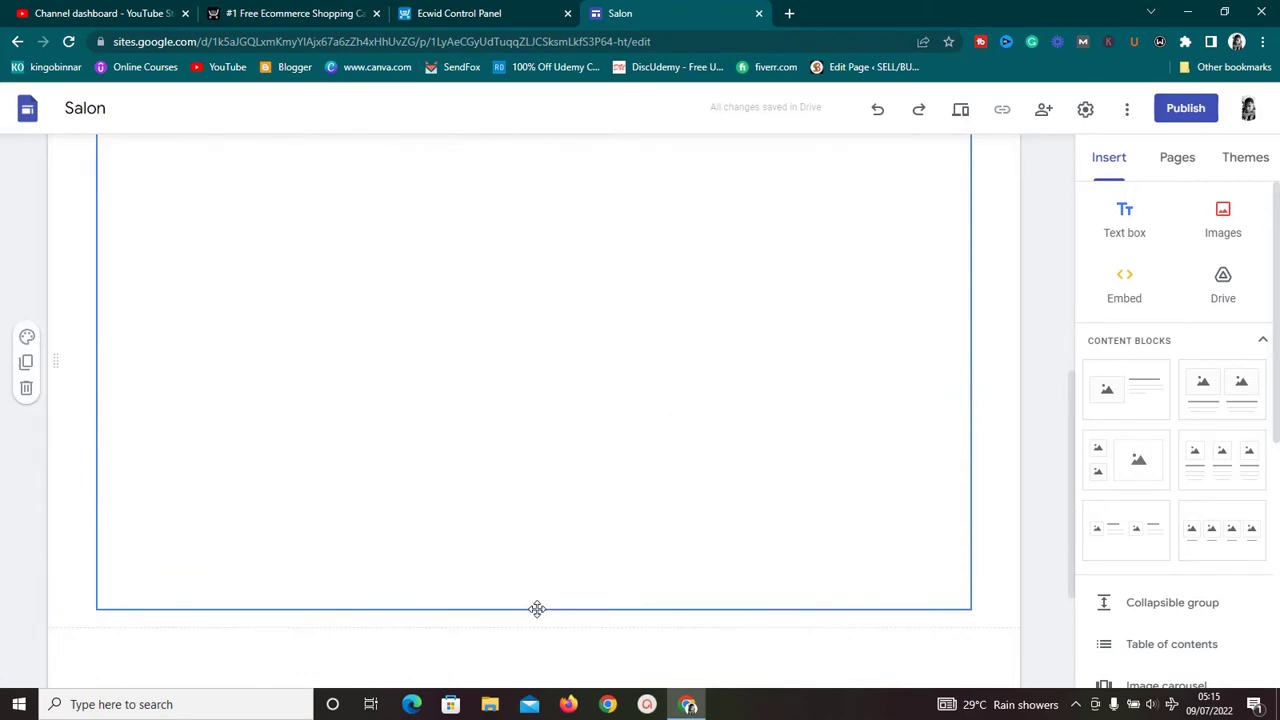
{"action": "left_click", "coordinate": [537, 609]}
{"action": "left_click_drag", "start_coordinate": [534, 608], "coordinate": [537, 714]}
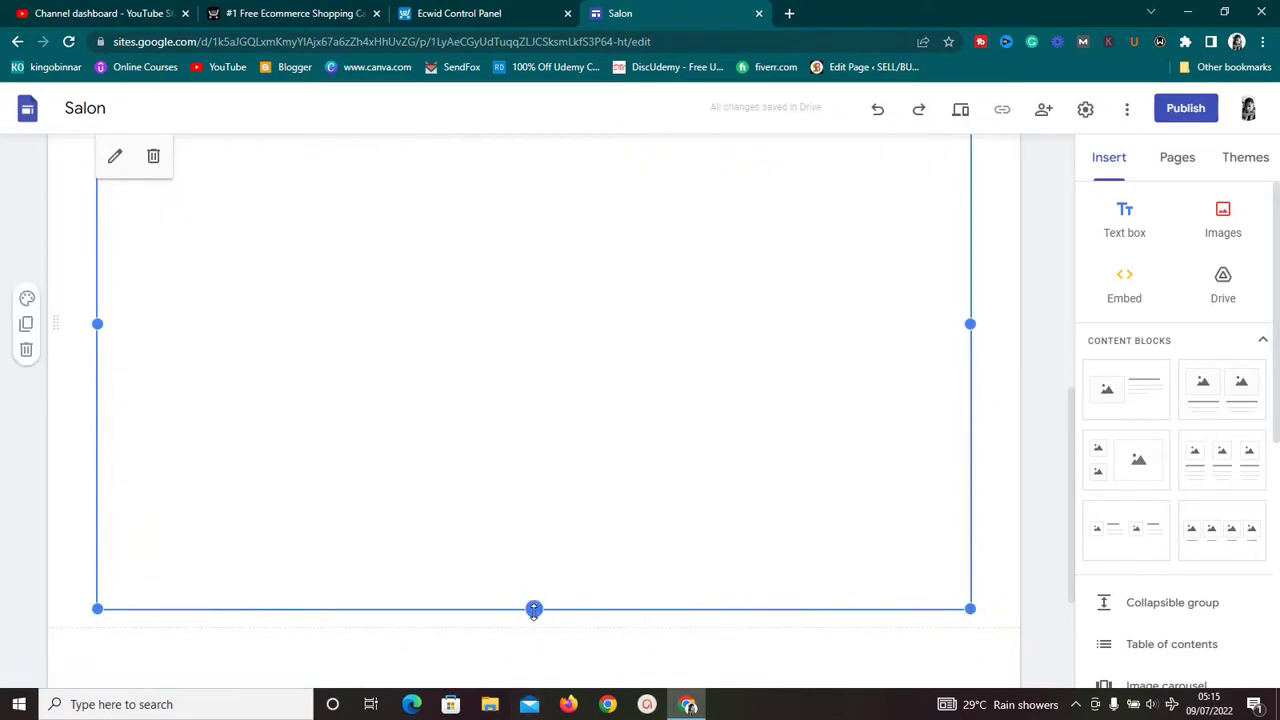
{"action": "left_click_drag", "start_coordinate": [534, 609], "coordinate": [540, 712]}
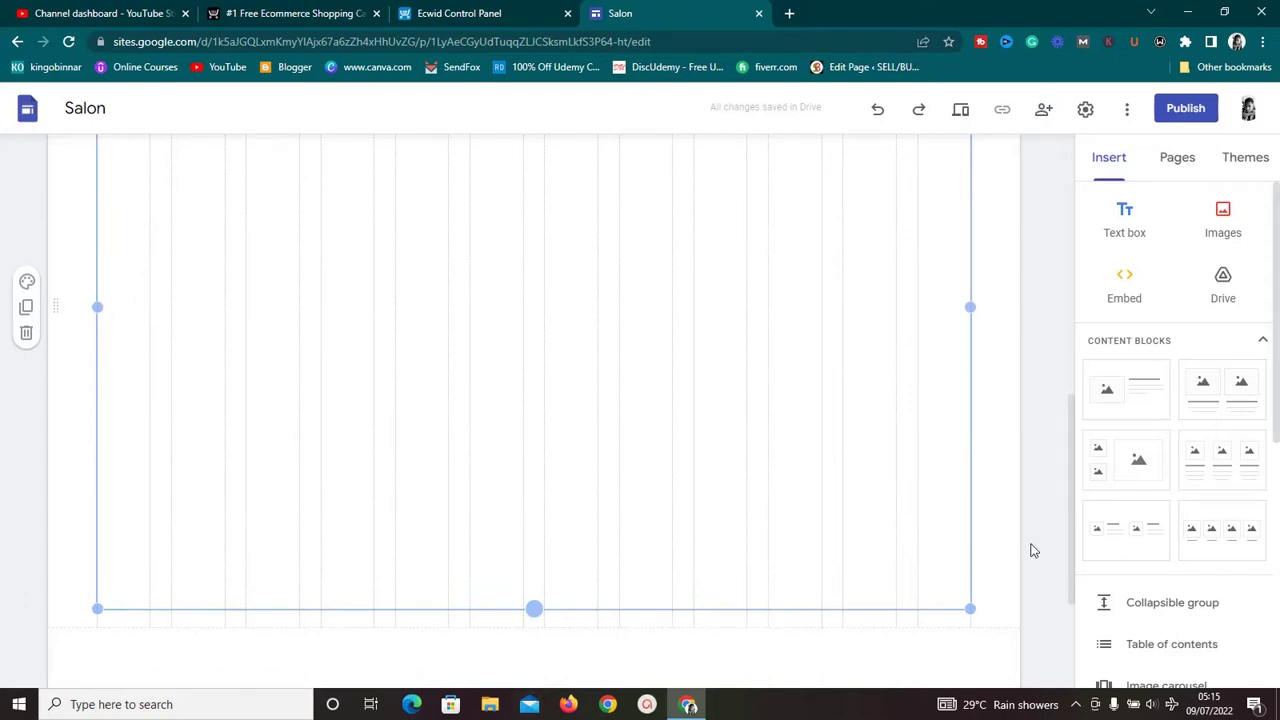
{"action": "left_click_drag", "start_coordinate": [1033, 550], "coordinate": [1080, 605]}
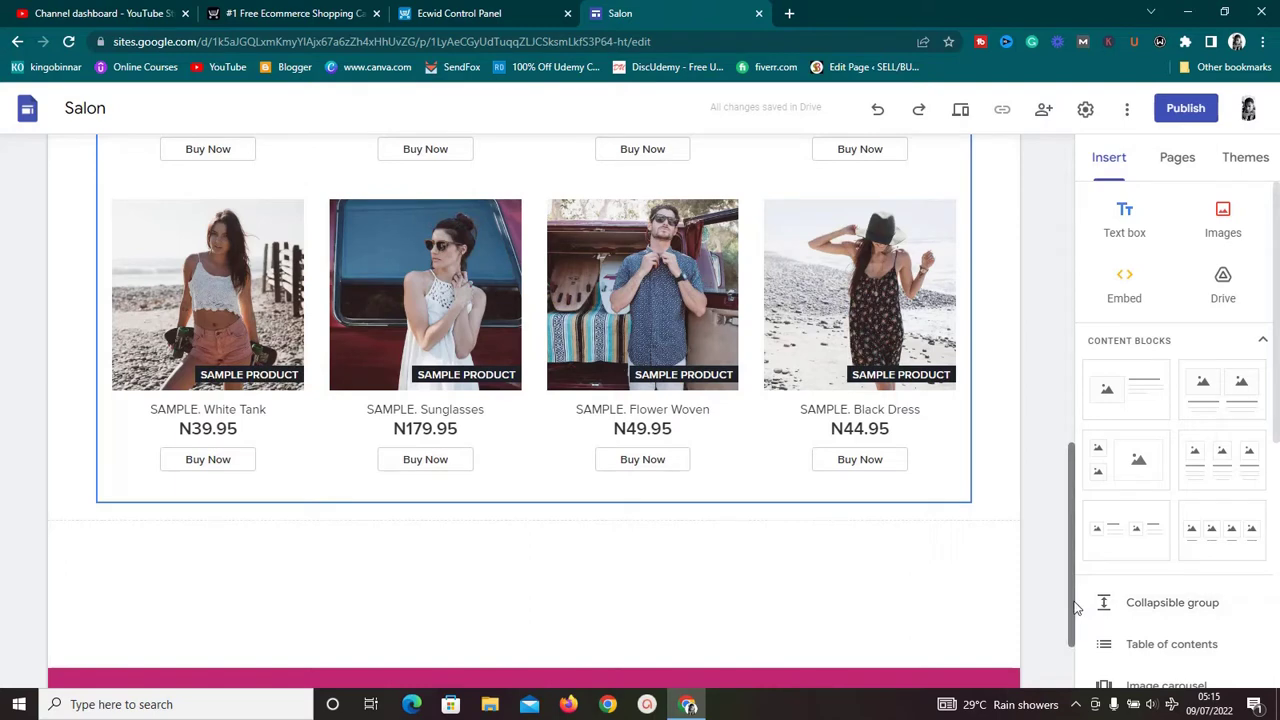
Open the "Need to speak with a specific stylist?" text above the storefront for editing and leave it as is.
{"action": "left_click_drag", "start_coordinate": [1072, 607], "coordinate": [1086, 389]}
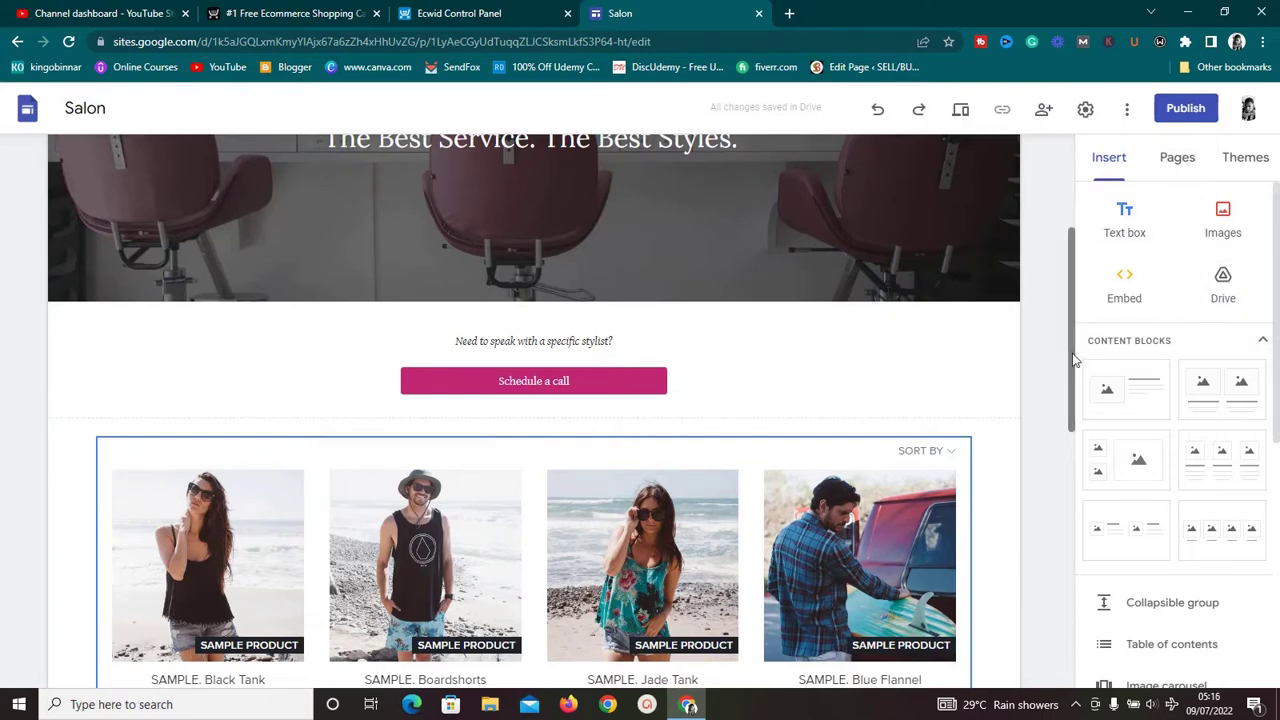
{"action": "left_click_drag", "start_coordinate": [1075, 360], "coordinate": [1066, 338]}
{"action": "left_click", "coordinate": [634, 412]}
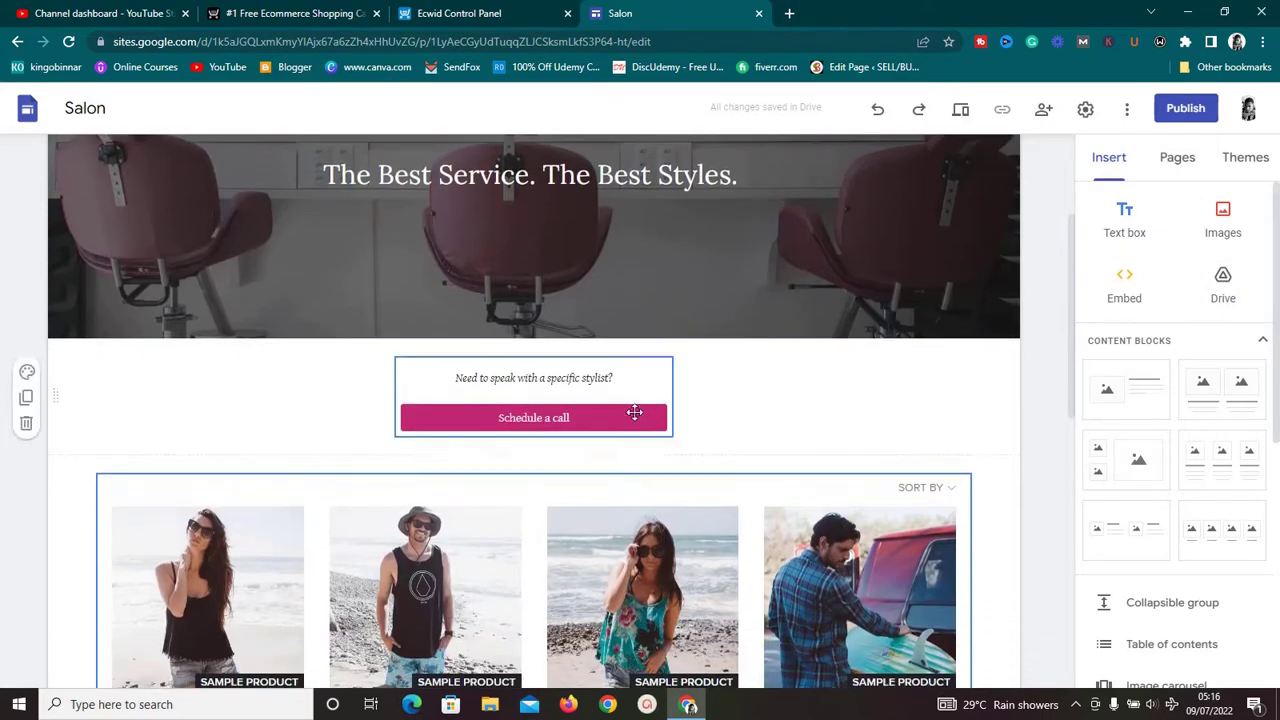
{"action": "left_click", "coordinate": [595, 379]}
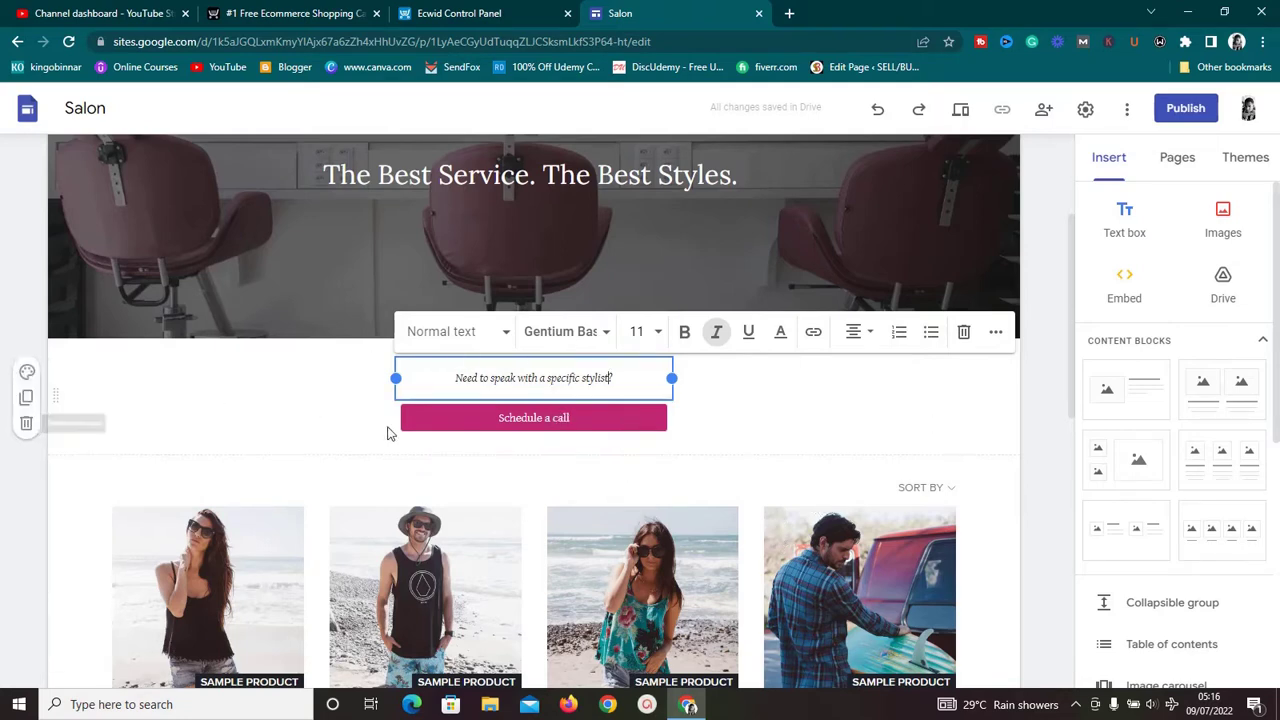
{"action": "left_click", "coordinate": [1052, 380]}
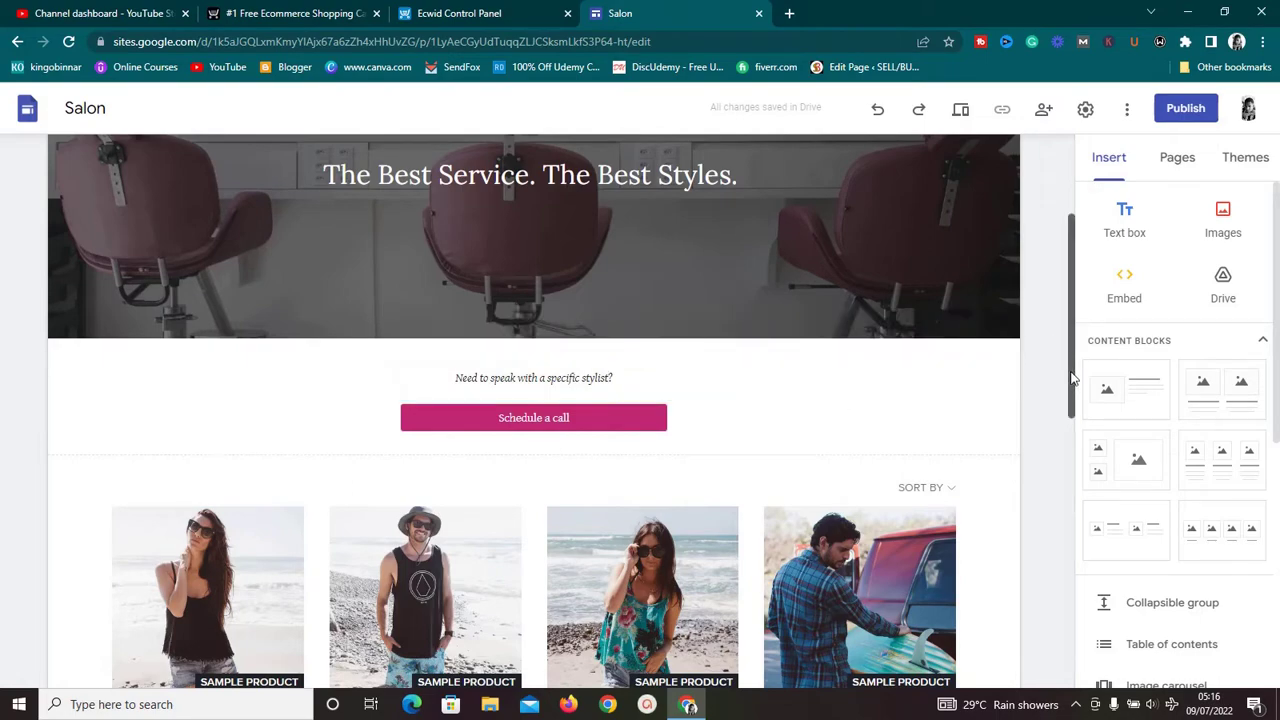
Open the footer's appointment contact text for editing, leave it as is, and return to the page header.
{"action": "left_click_drag", "start_coordinate": [1072, 376], "coordinate": [1066, 653]}
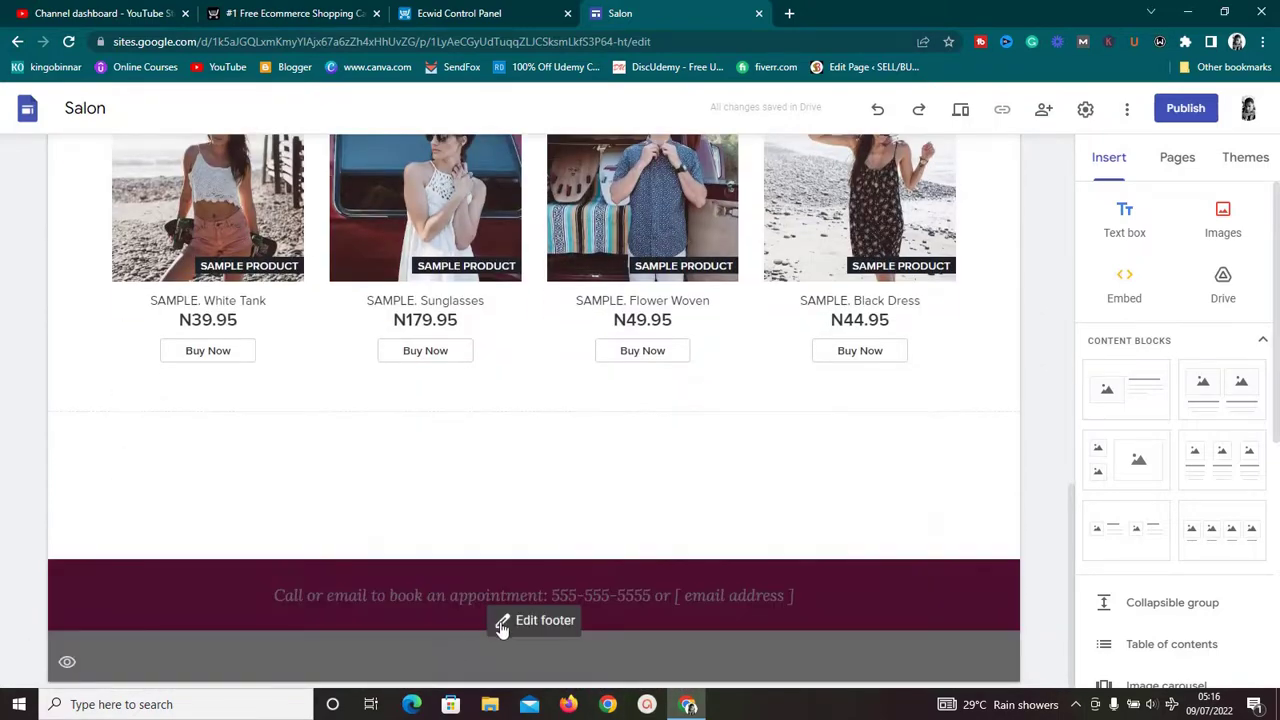
{"action": "left_click", "coordinate": [500, 622]}
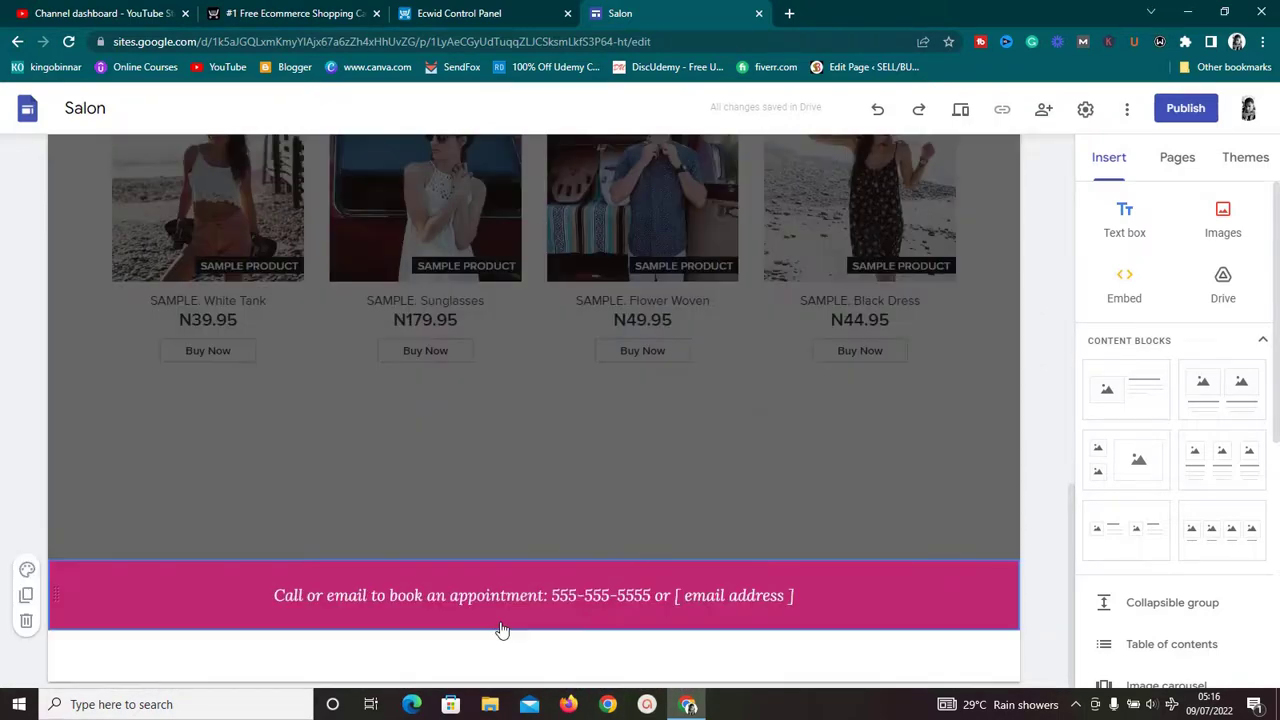
{"action": "left_click", "coordinate": [574, 600]}
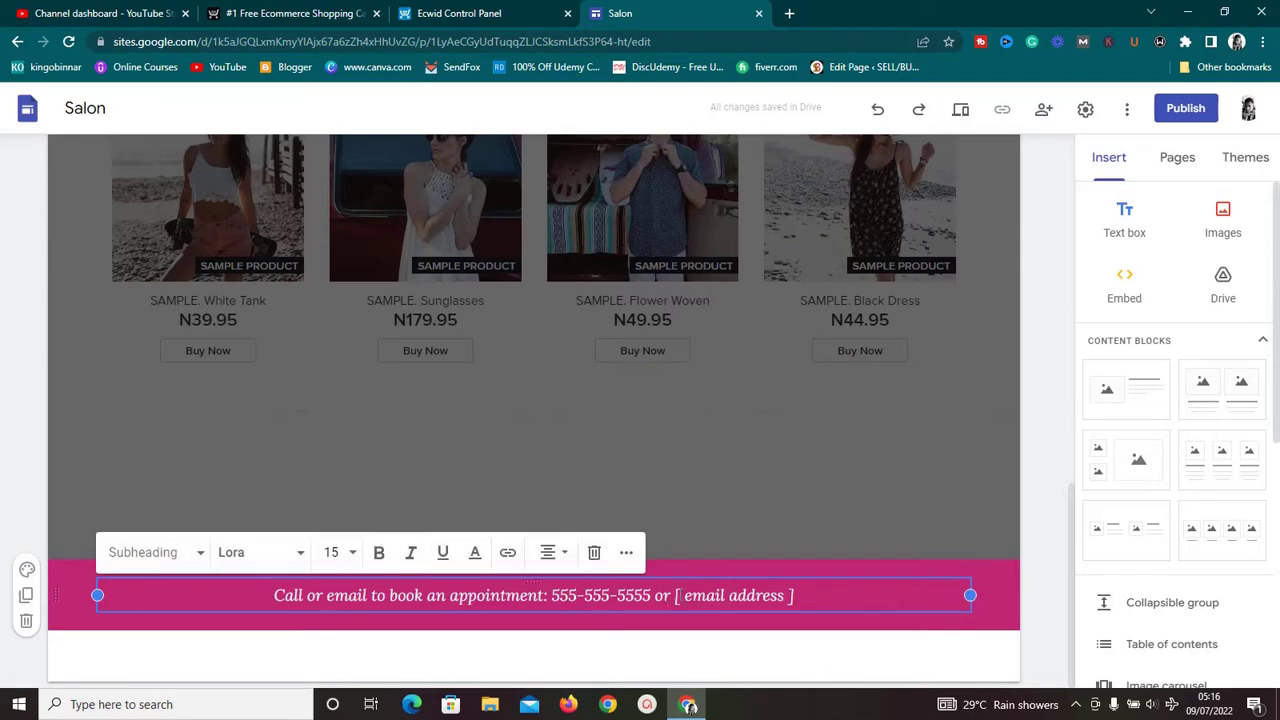
{"action": "left_click", "coordinate": [891, 468]}
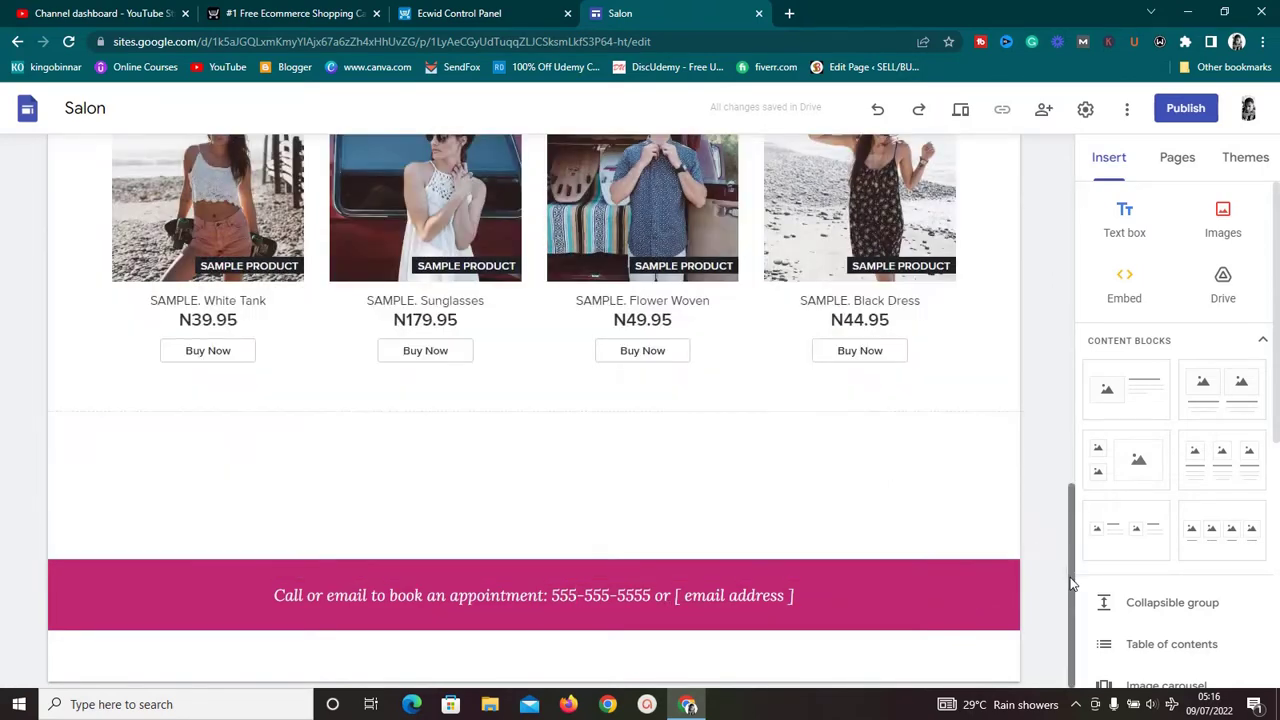
{"action": "left_click_drag", "start_coordinate": [1072, 583], "coordinate": [1063, 226]}
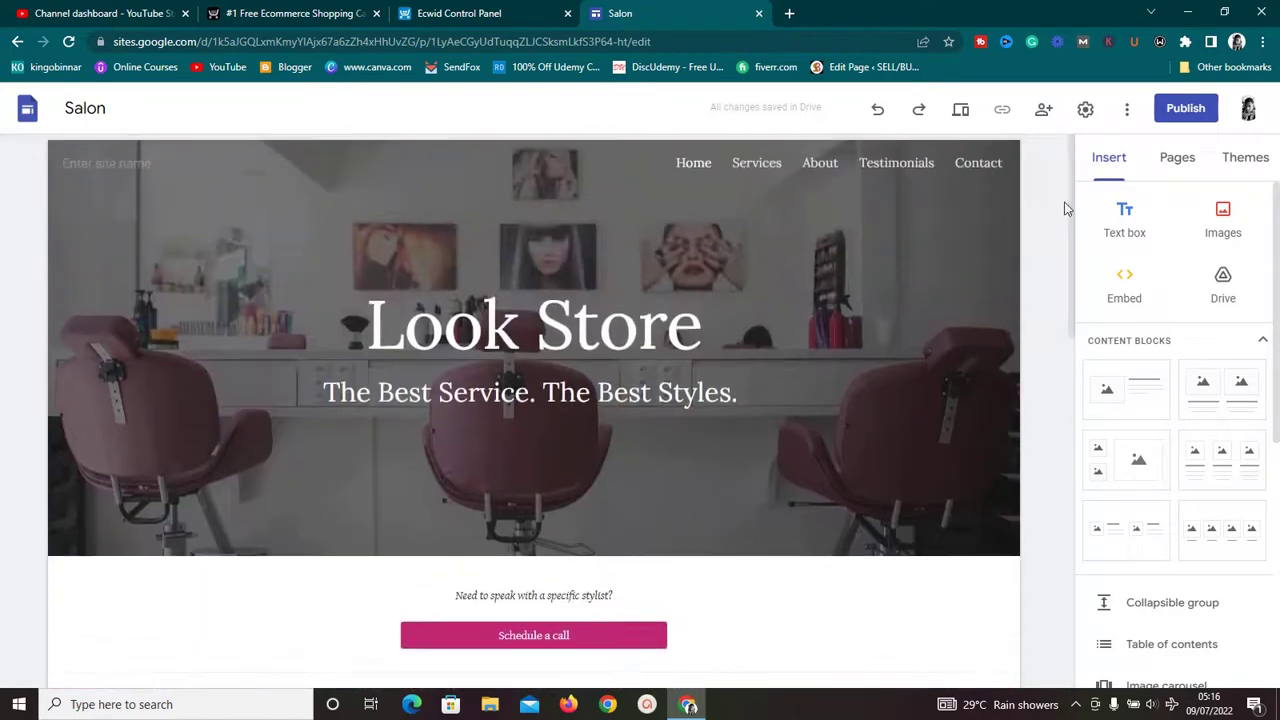
Open the Services page and delete the Testimonials page from the site.
{"action": "left_click", "coordinate": [757, 168]}
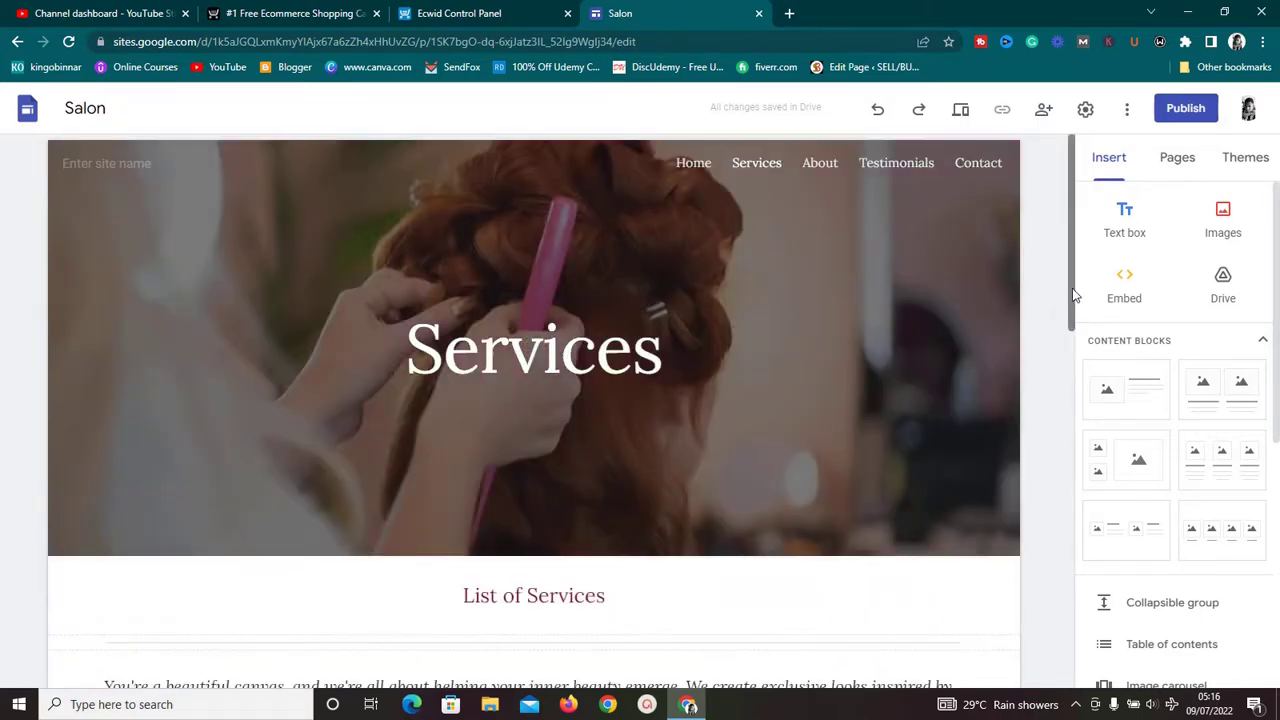
{"action": "scroll", "coordinate": [1070, 290], "scroll_direction": "down", "scroll_amount": 1}
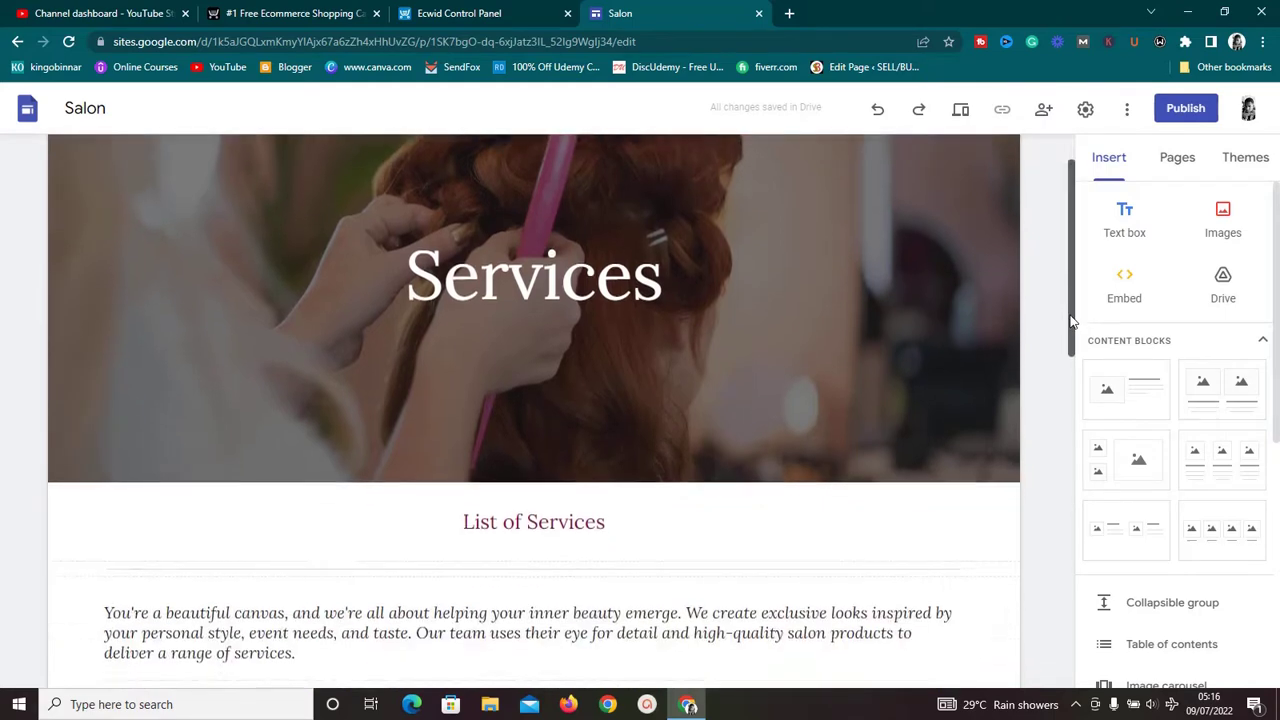
{"action": "left_click", "coordinate": [1172, 160]}
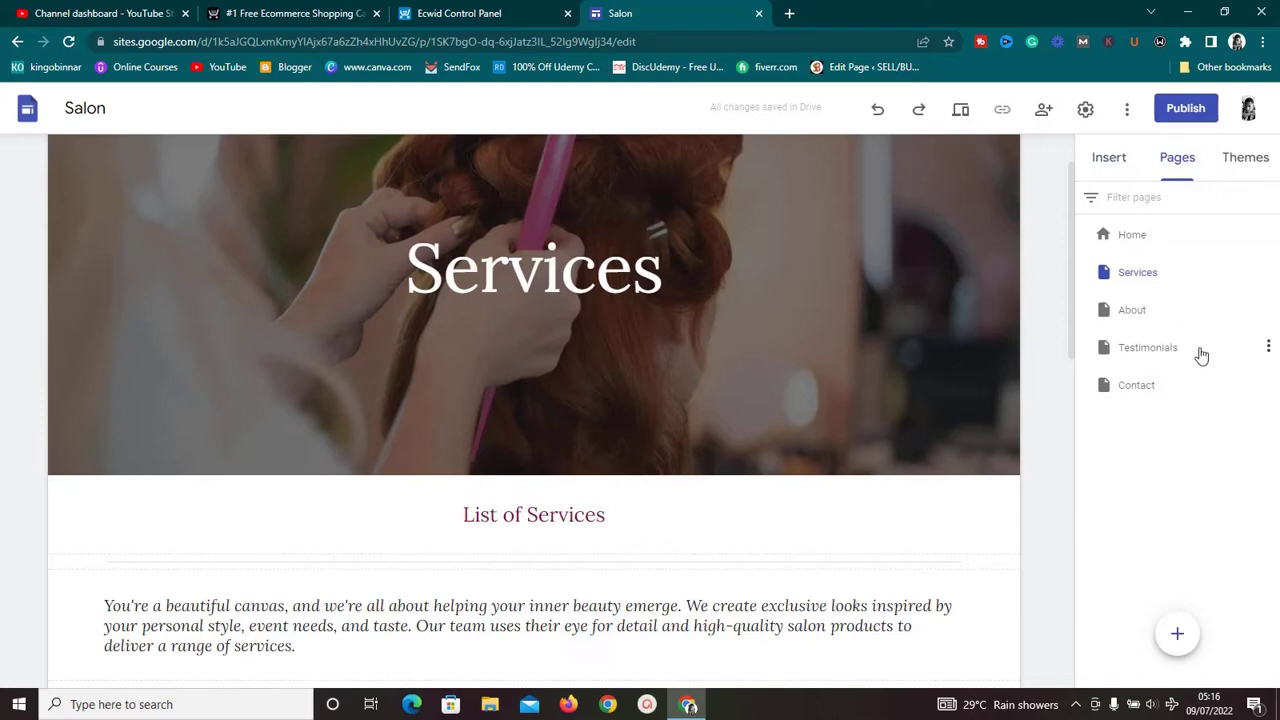
{"action": "left_click", "coordinate": [1268, 347]}
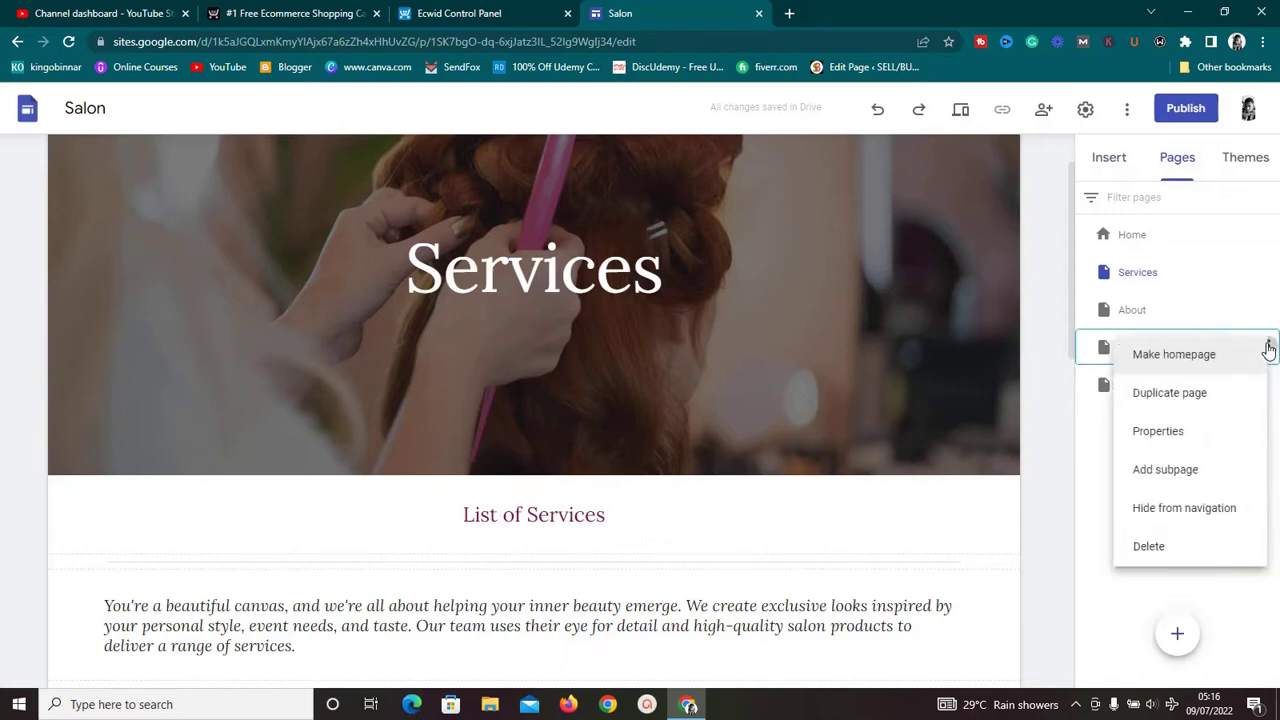
{"action": "left_click", "coordinate": [1160, 546]}
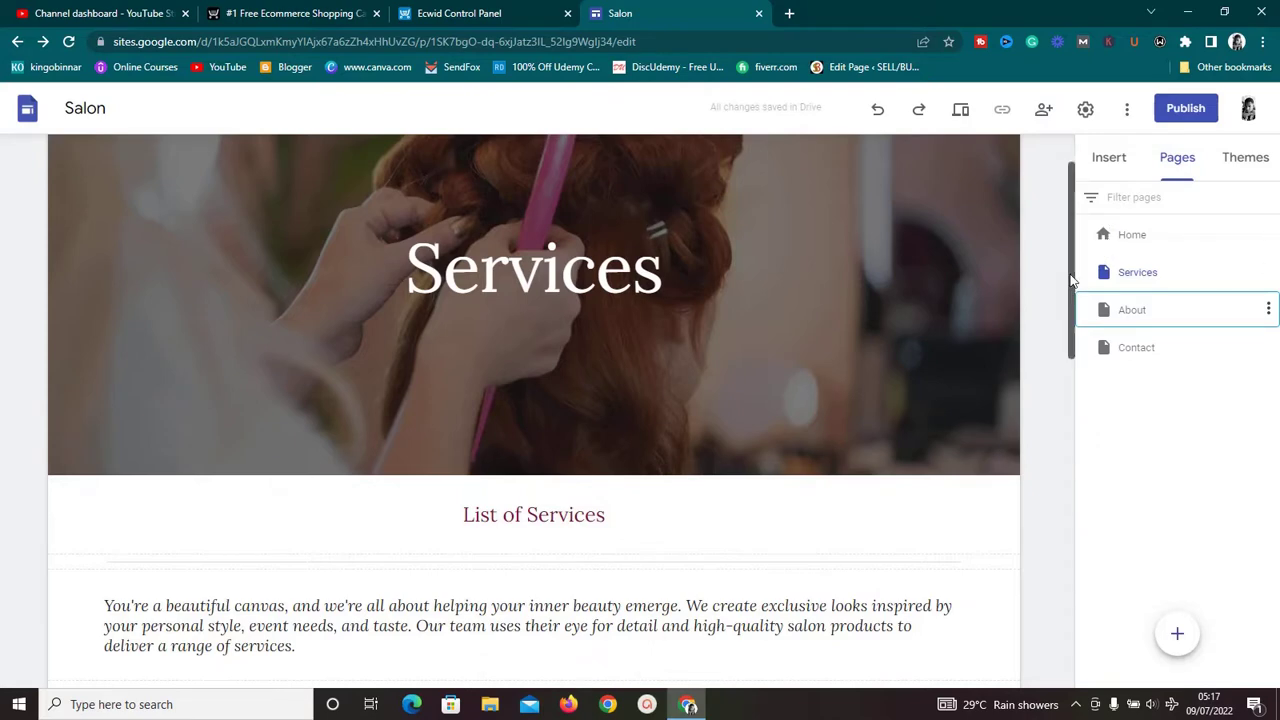
Look through the content sections of the Services page.
{"action": "left_click_drag", "start_coordinate": [1074, 358], "coordinate": [1075, 418]}
{"action": "scroll", "coordinate": [829, 369], "scroll_direction": "down", "scroll_amount": 3}
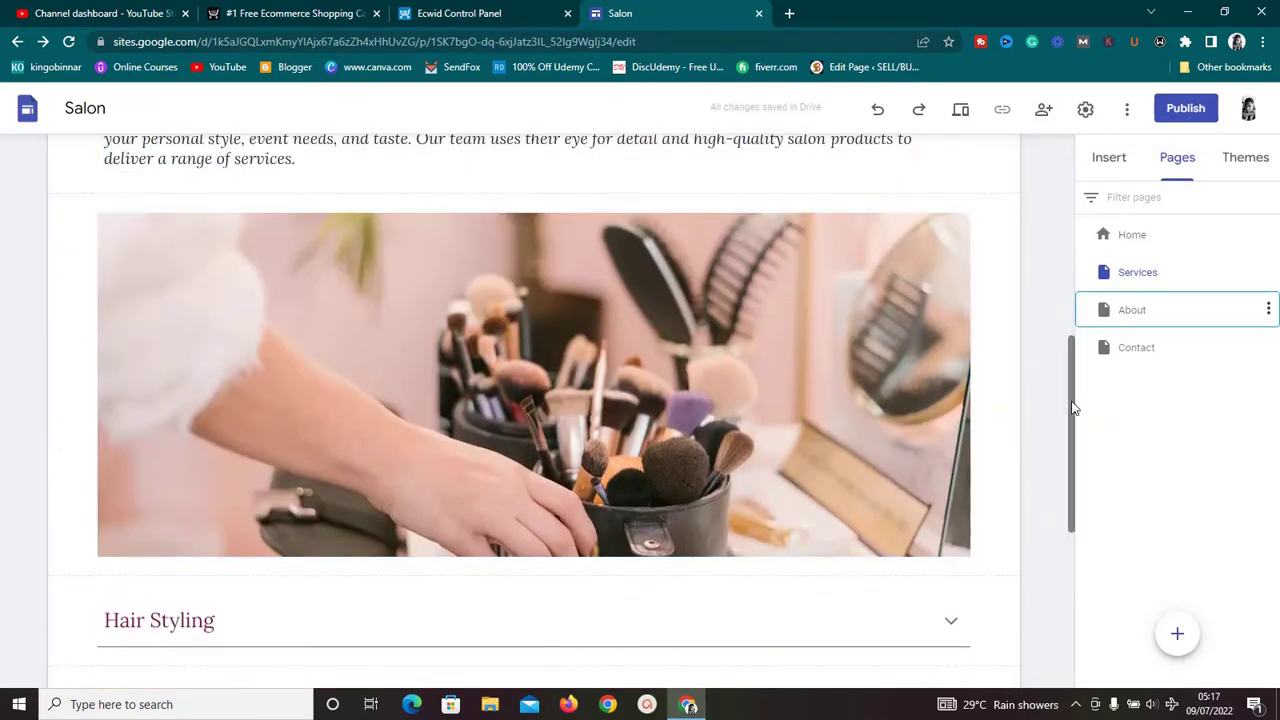
{"action": "left_click_drag", "start_coordinate": [1071, 403], "coordinate": [1063, 166]}
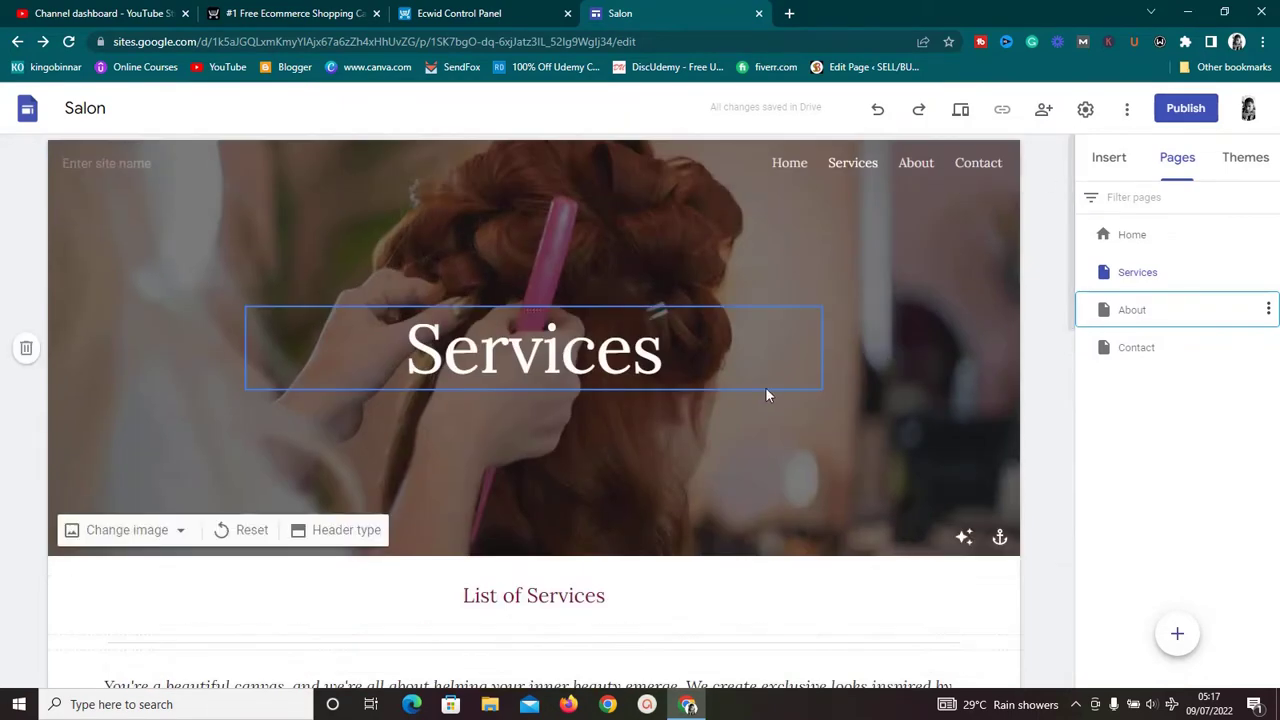
Return to the Home page and view the options for publishing the site to the web, without publishing.
{"action": "left_click", "coordinate": [785, 170]}
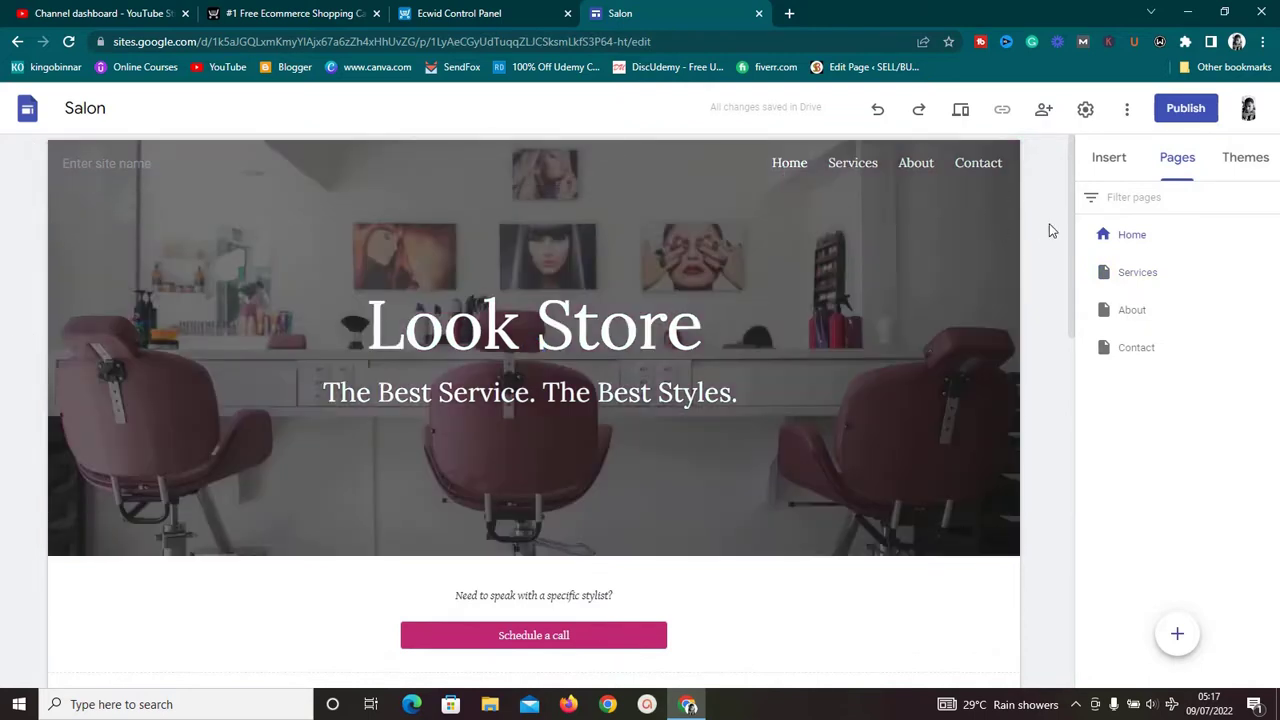
{"action": "mouse_move", "coordinate": [1074, 249]}
{"action": "left_mouse_down"}
{"action": "mouse_move", "coordinate": [1063, 523]}
{"action": "mouse_move", "coordinate": [1083, 251]}
{"action": "mouse_move", "coordinate": [1092, 425]}
{"action": "mouse_move", "coordinate": [1077, 497]}
{"action": "mouse_move", "coordinate": [1080, 235]}
{"action": "left_mouse_up"}
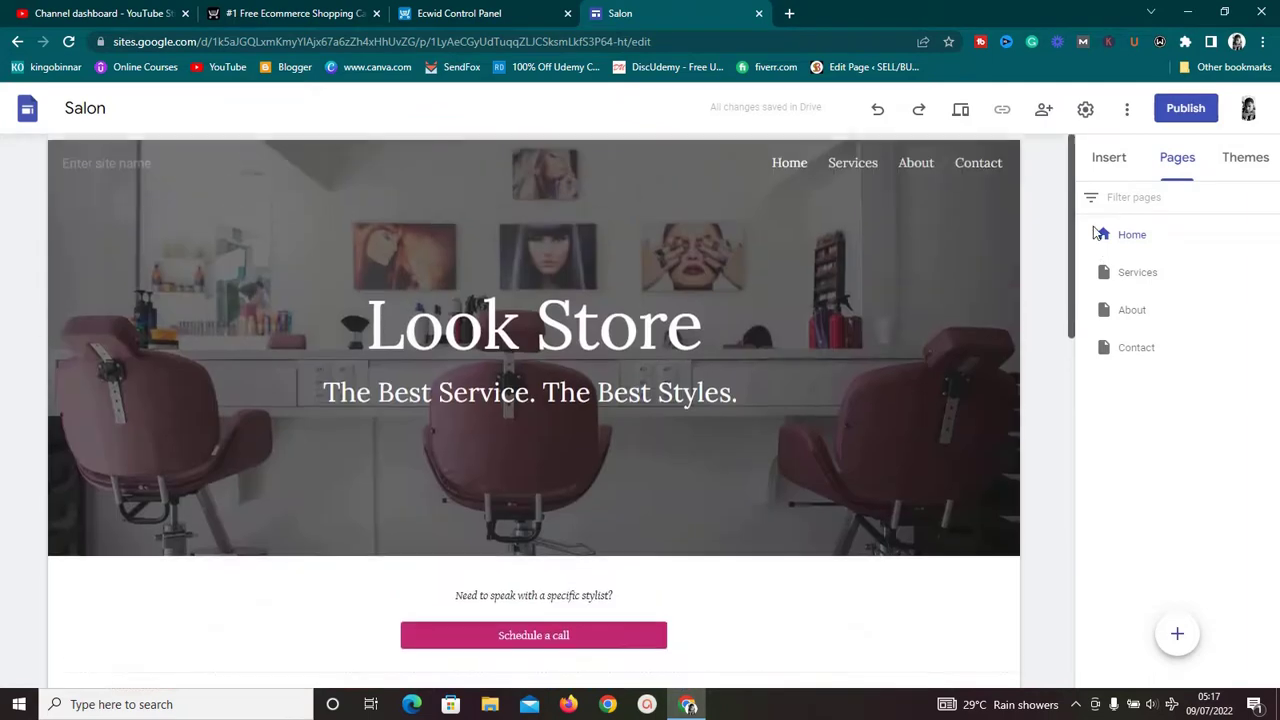
{"action": "left_click", "coordinate": [1186, 109]}
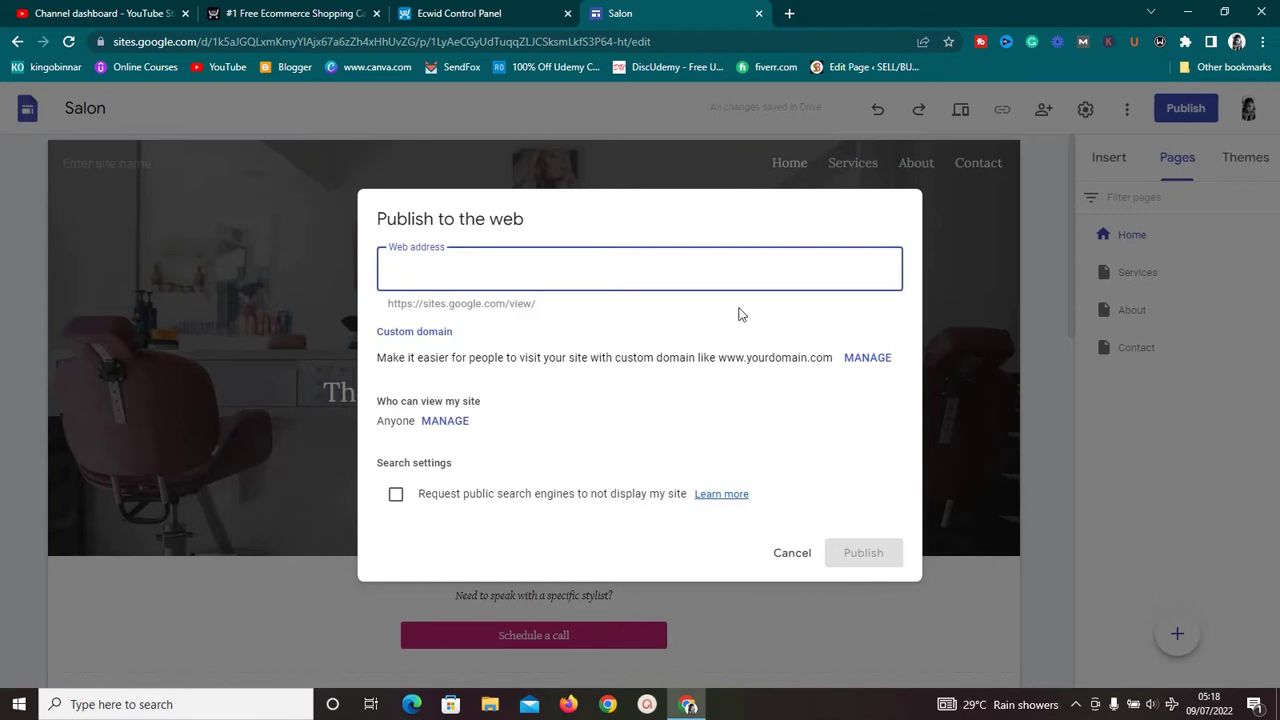
{"action": "left_click", "coordinate": [789, 558]}
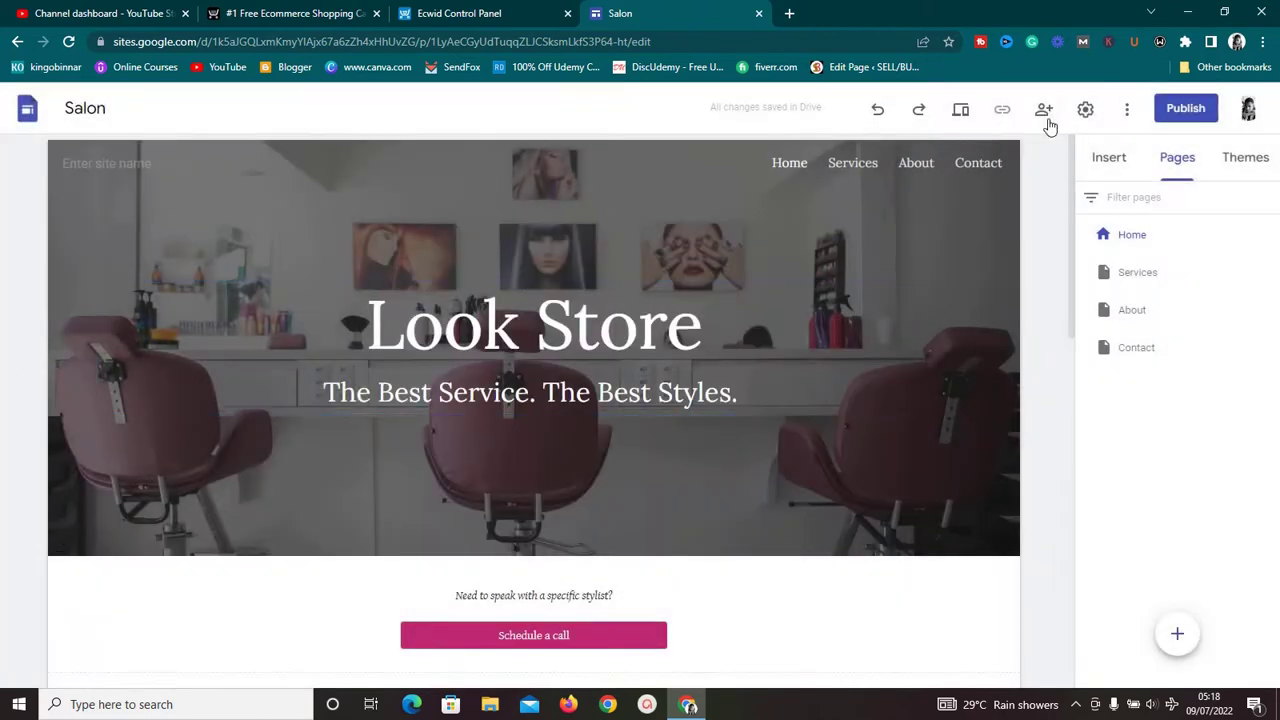
Preview the site at large-screen size and look through all products in the embedded storefront.
{"action": "left_click", "coordinate": [964, 111]}
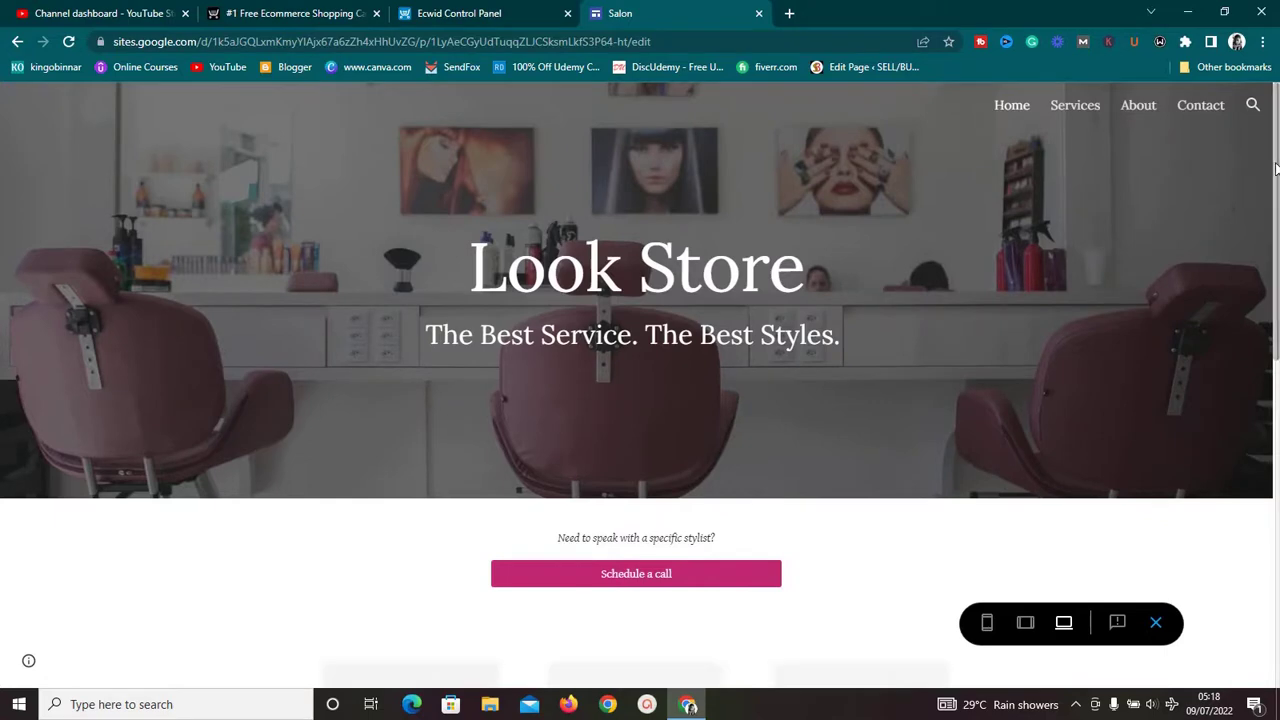
{"action": "left_click_drag", "start_coordinate": [1275, 170], "coordinate": [1185, 449]}
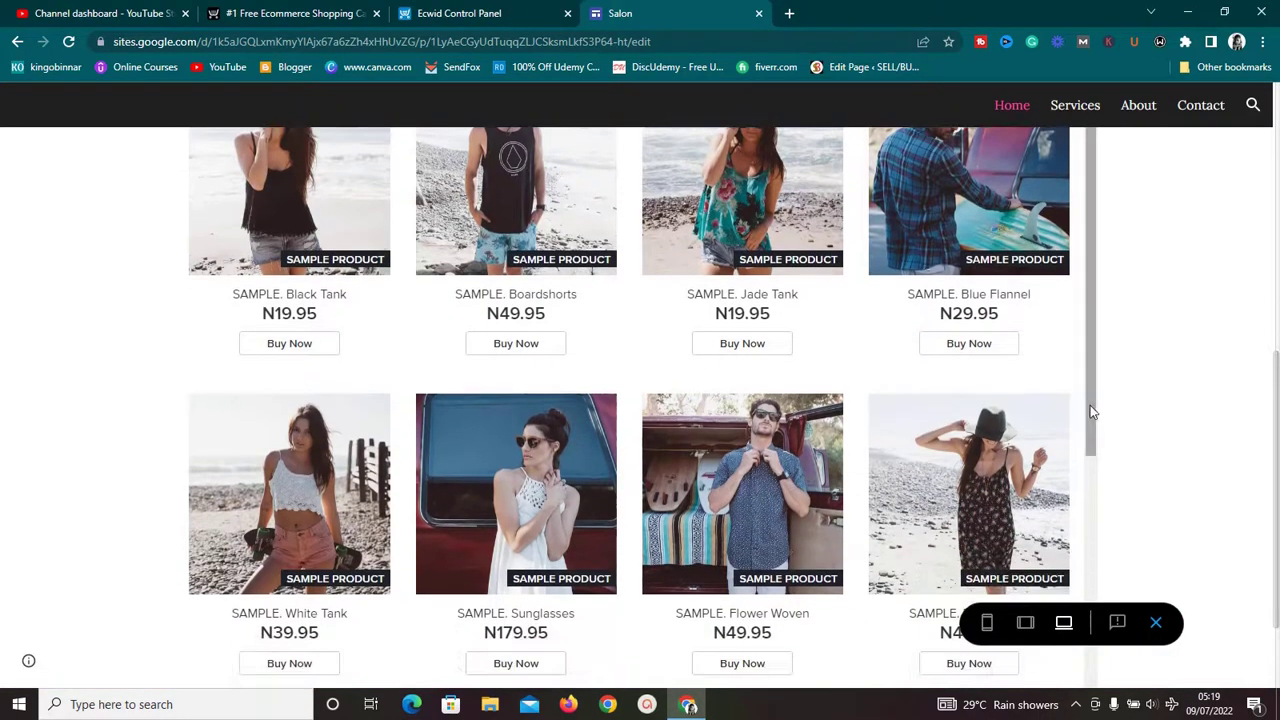
{"action": "left_click_drag", "start_coordinate": [1094, 413], "coordinate": [1097, 571]}
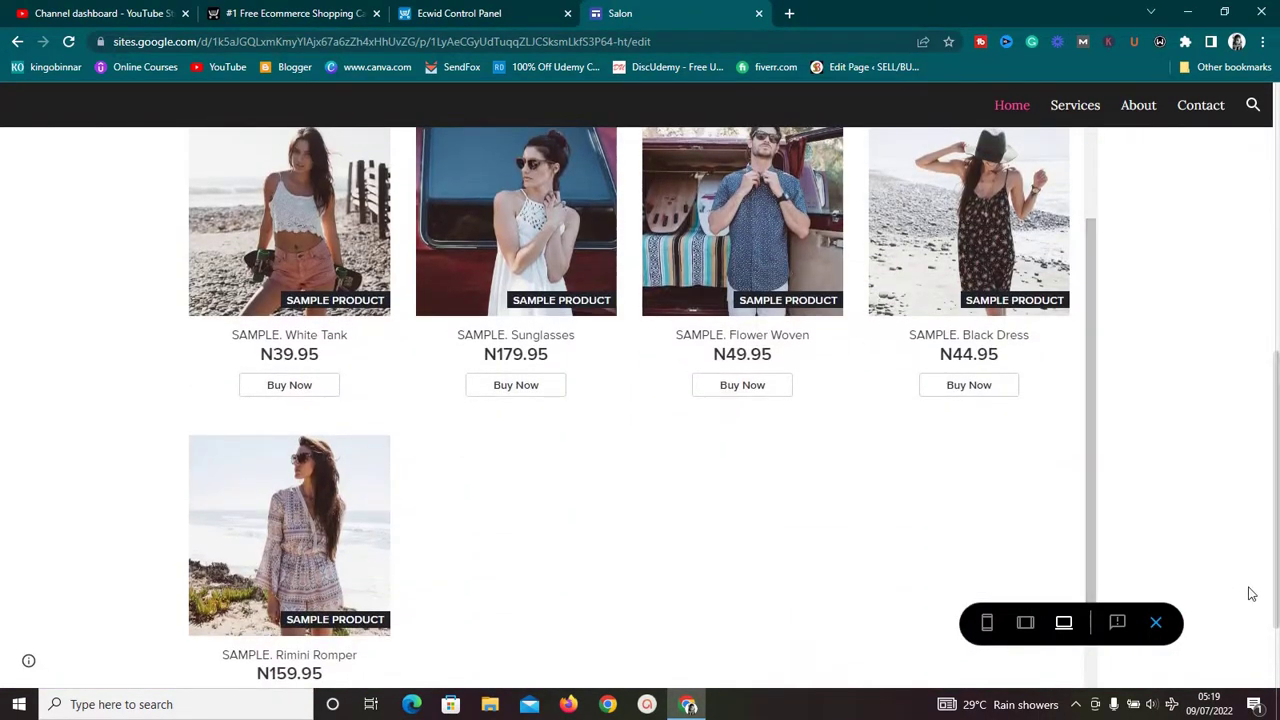
{"action": "scroll", "coordinate": [1150, 418], "scroll_direction": "up", "scroll_amount": 10}
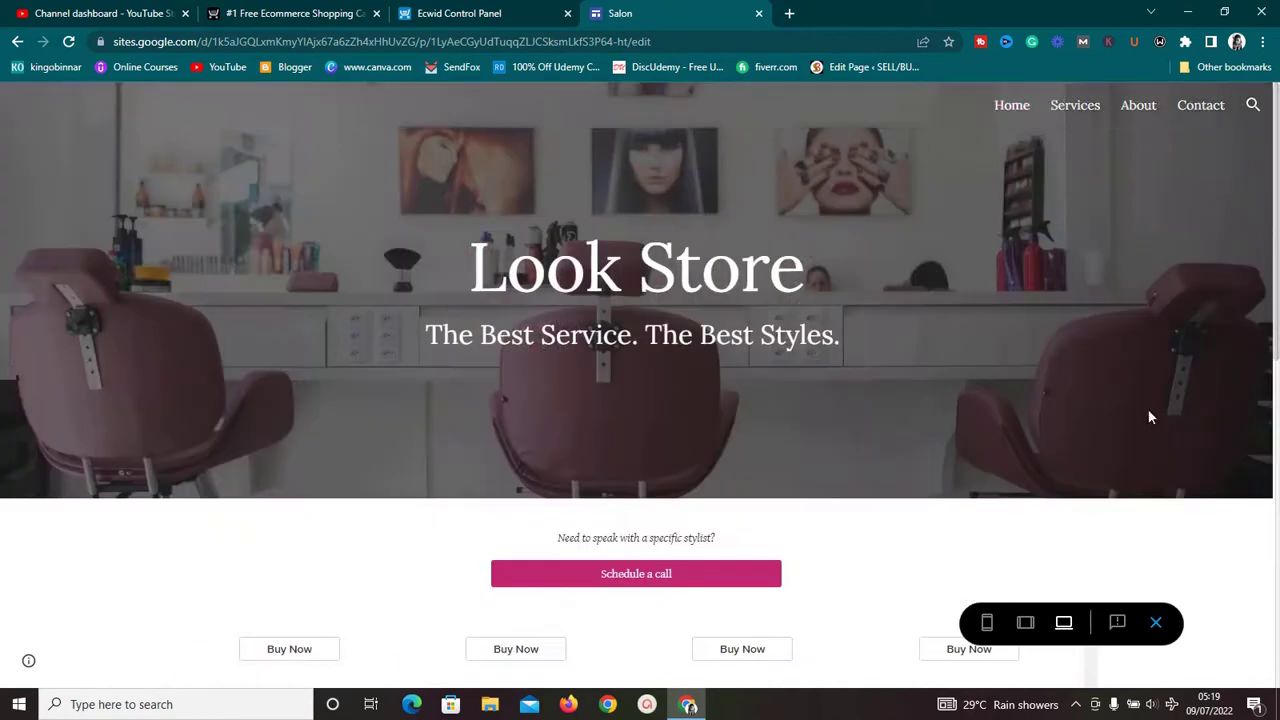
Check the Home page and its storefront in the tablet and phone previews.
{"action": "left_click", "coordinate": [1025, 623]}
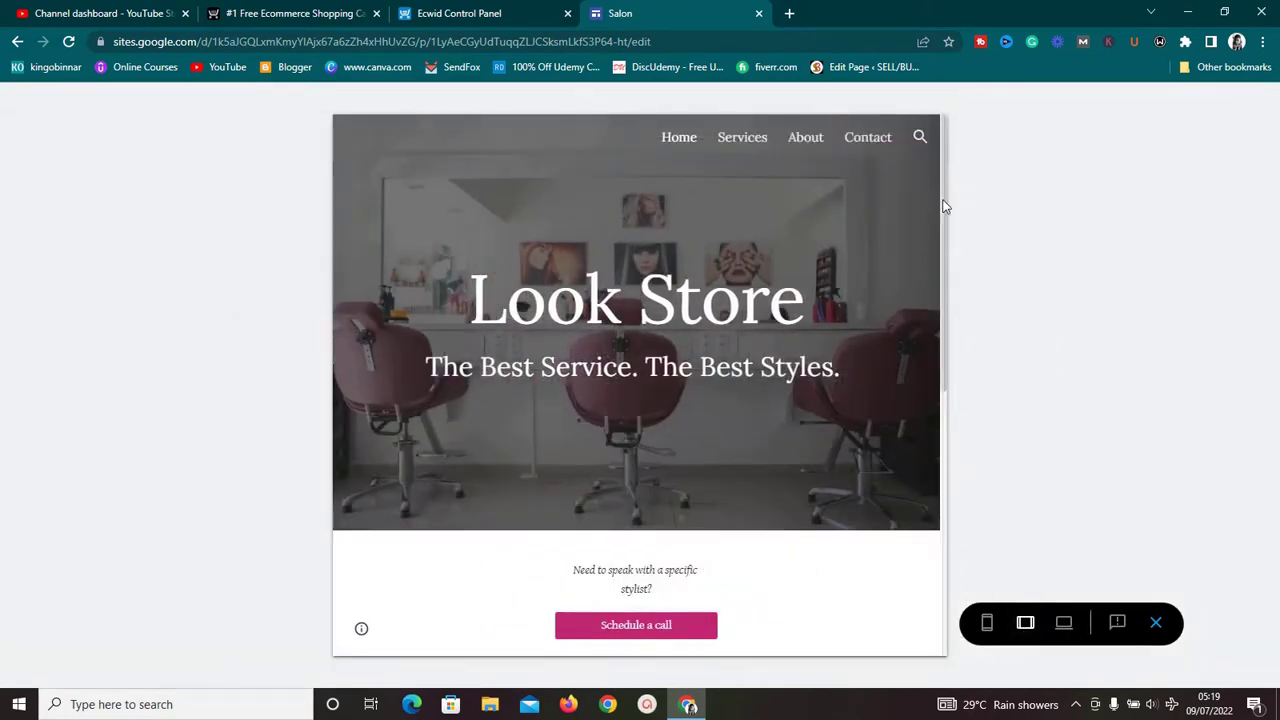
{"action": "left_click_drag", "start_coordinate": [945, 211], "coordinate": [930, 358]}
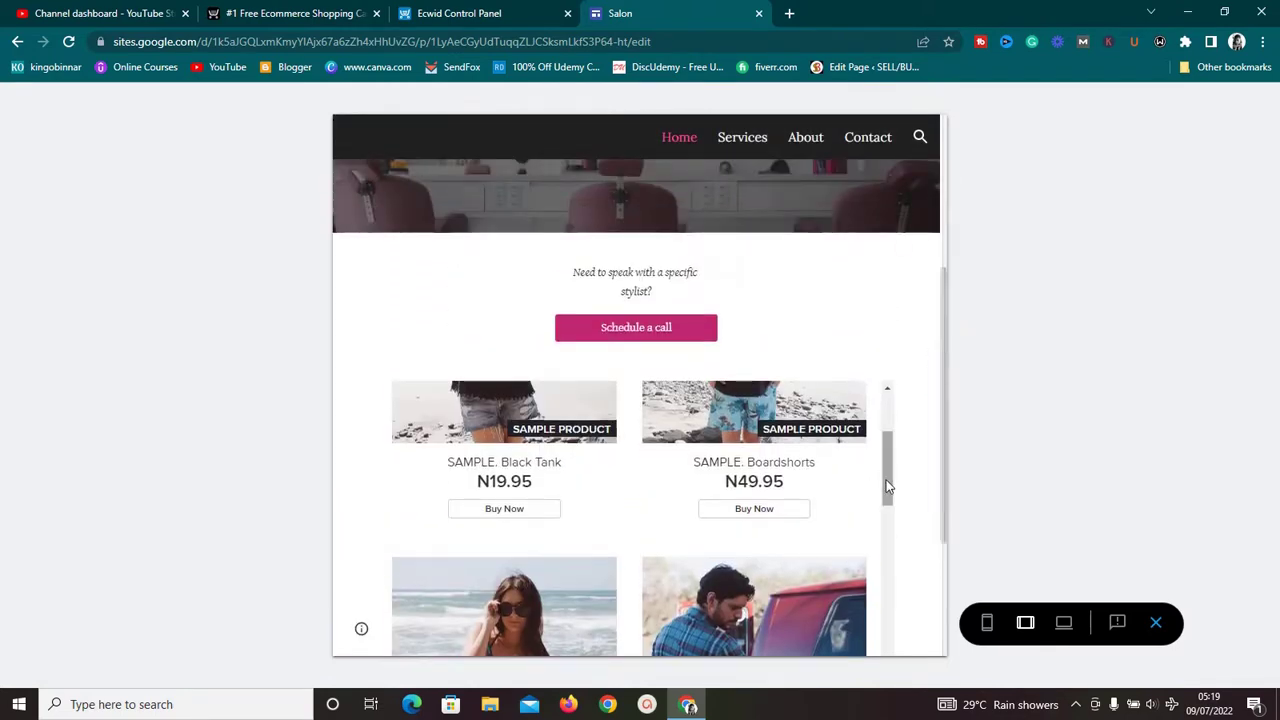
{"action": "left_click_drag", "start_coordinate": [888, 486], "coordinate": [891, 391]}
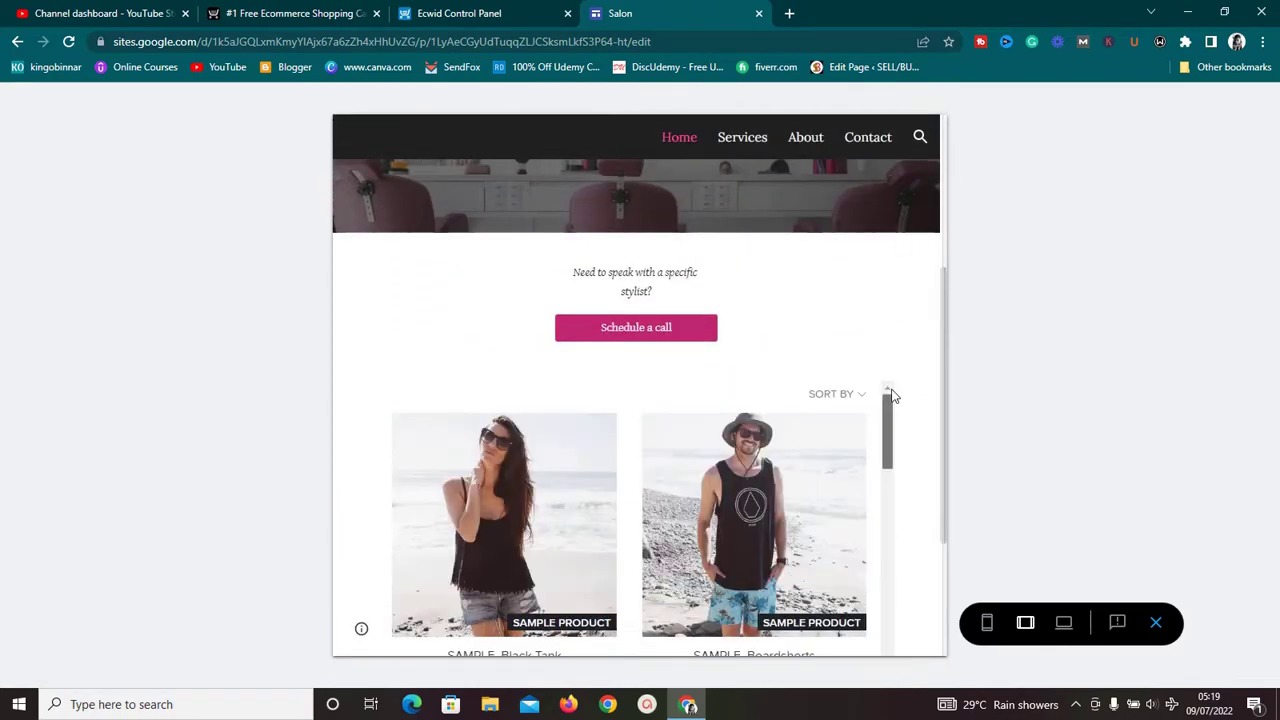
{"action": "left_click", "coordinate": [987, 624]}
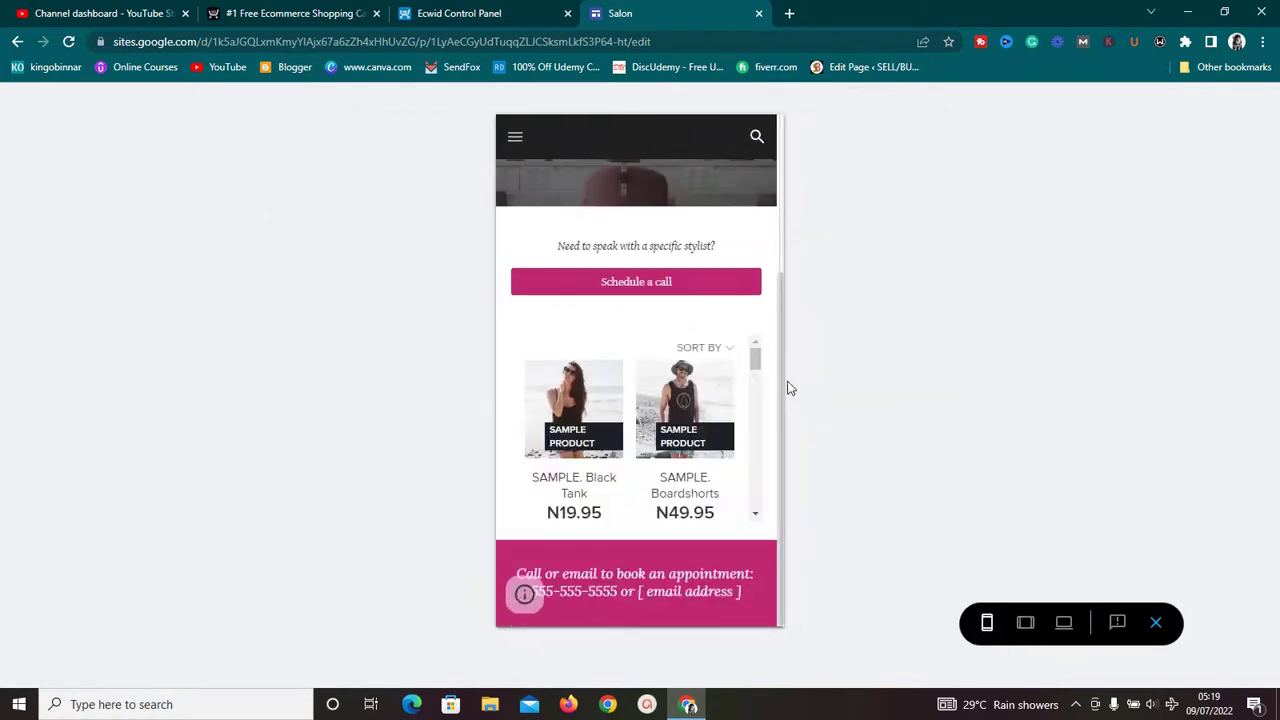
{"action": "left_click_drag", "start_coordinate": [781, 366], "coordinate": [773, 180]}
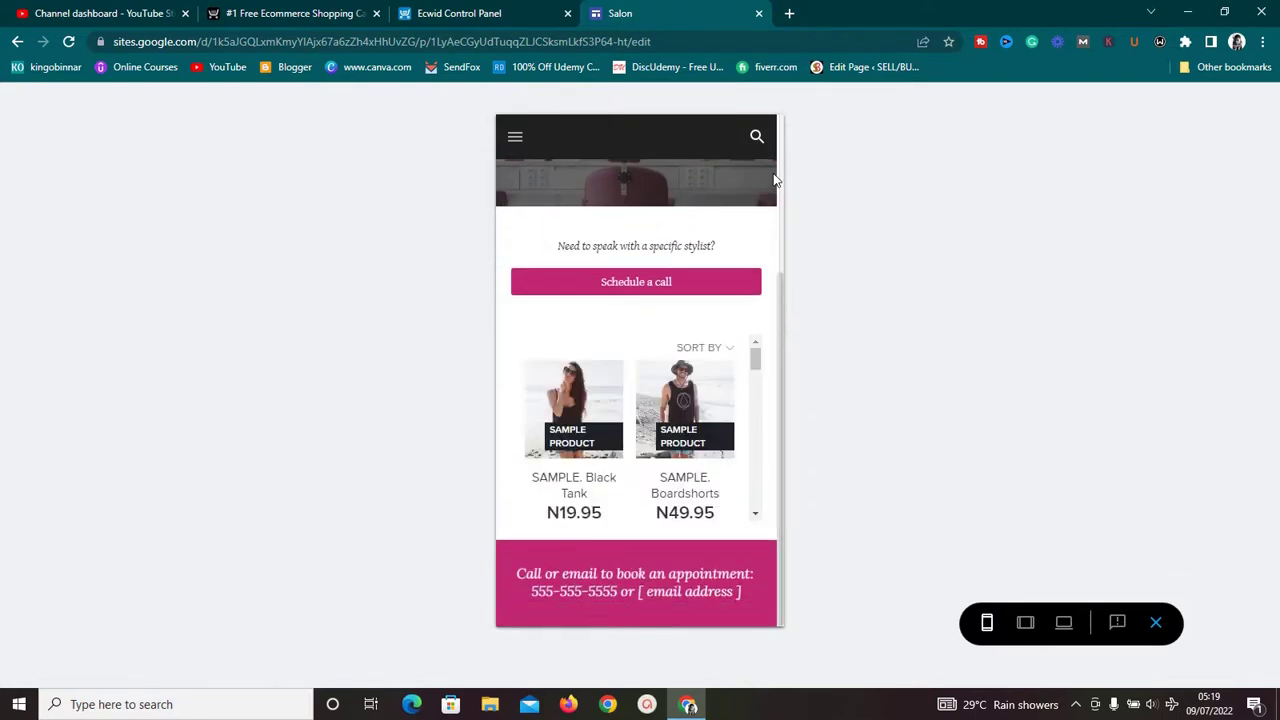
Restore the large-screen site preview, switch to the Ecwid Control Panel and view the store extensions, including the Category Navigation Menu integration code.
{"action": "left_click", "coordinate": [1064, 622]}
{"action": "left_click", "coordinate": [501, 24]}
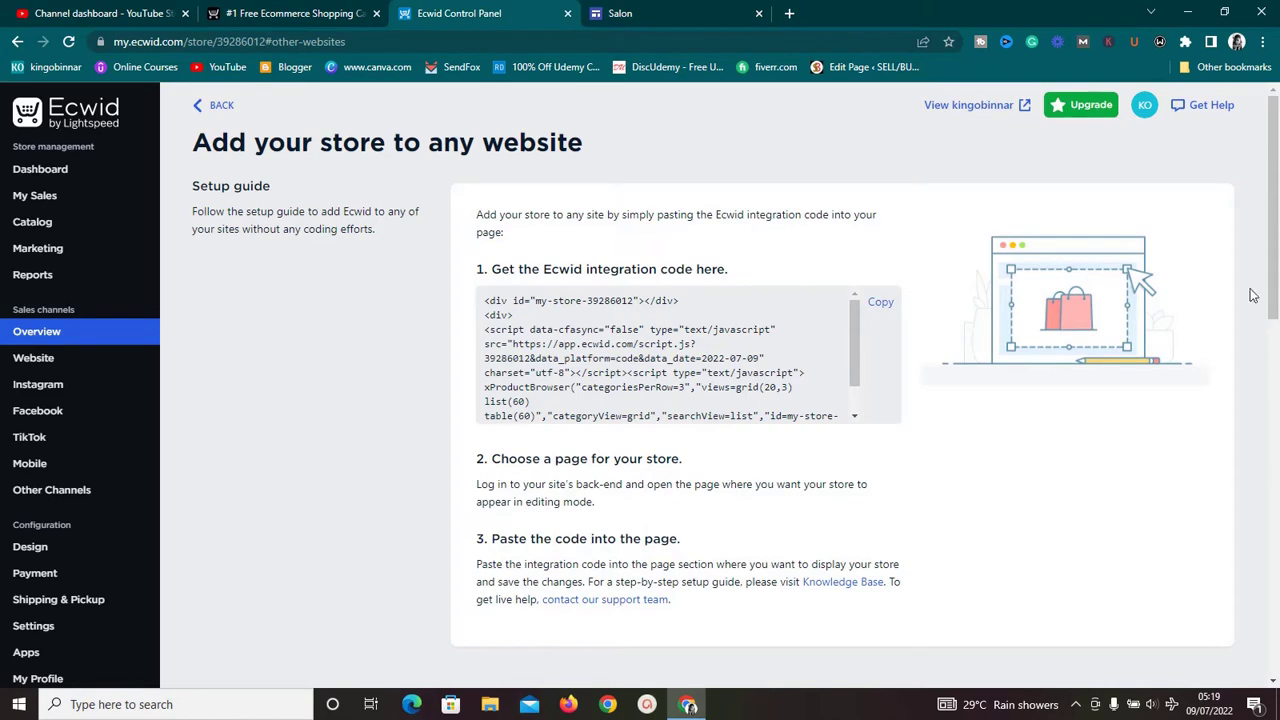
{"action": "left_click_drag", "start_coordinate": [1275, 283], "coordinate": [1264, 536]}
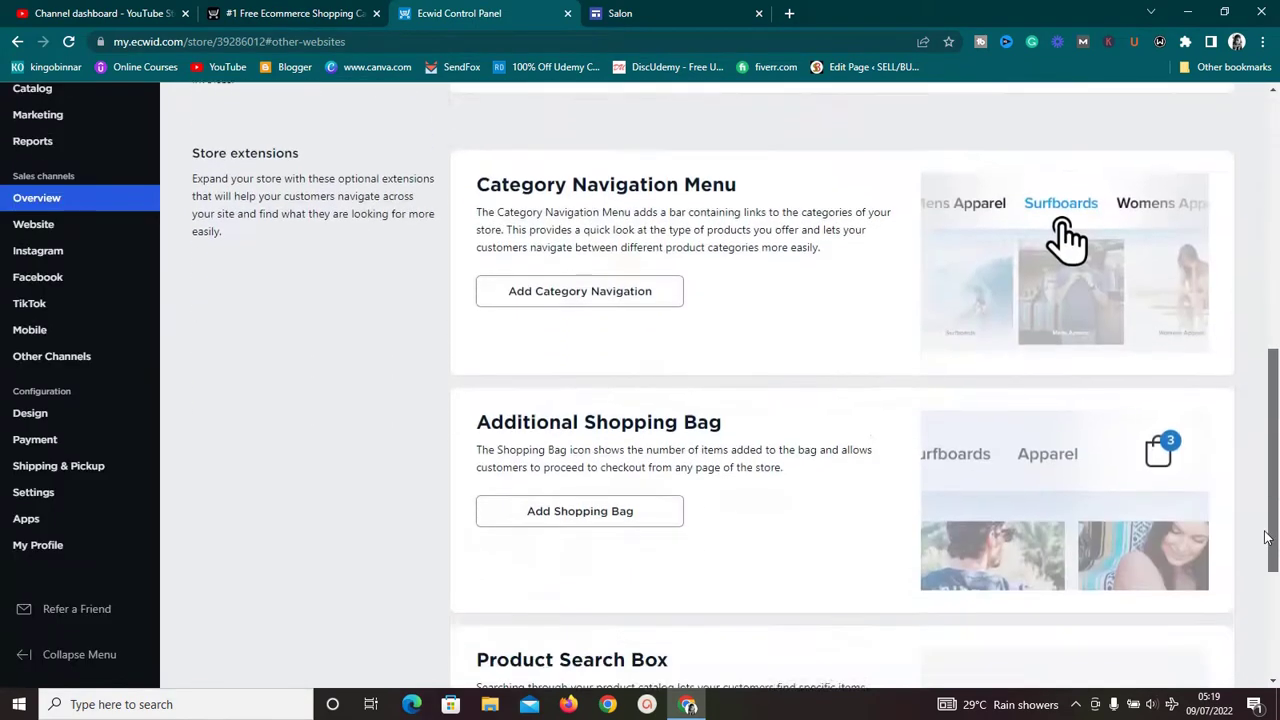
{"action": "left_click", "coordinate": [639, 296]}
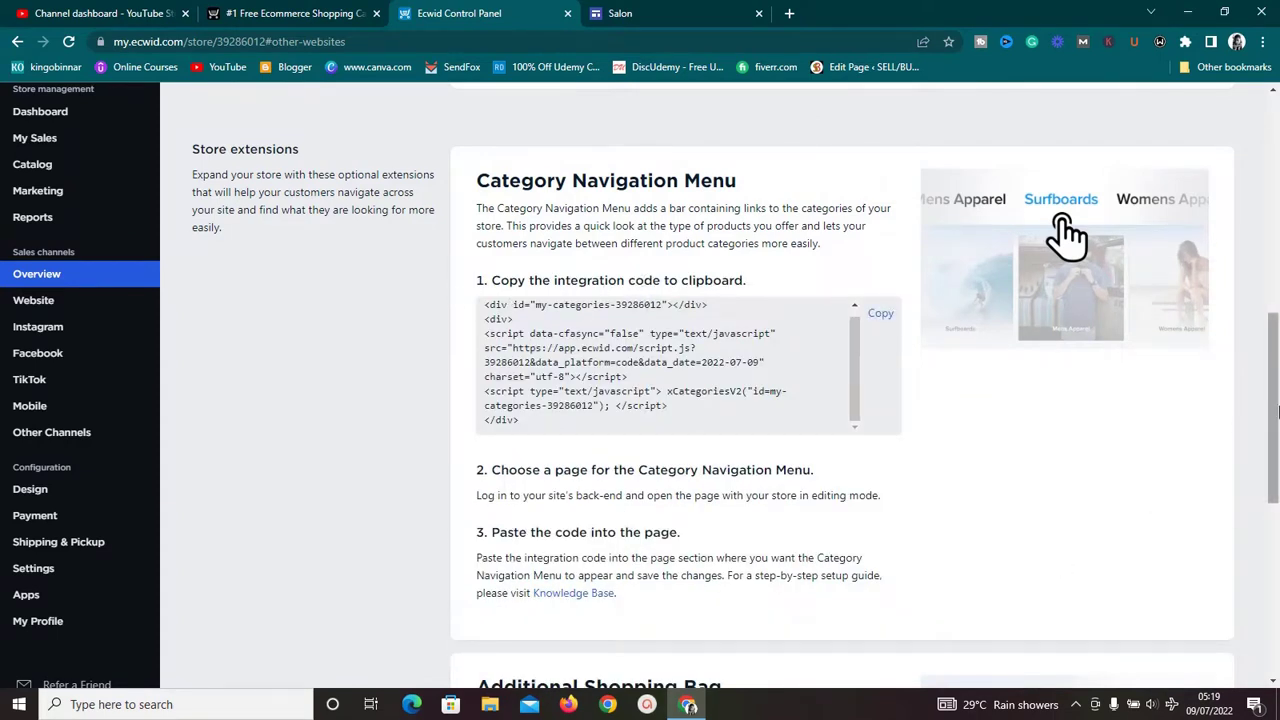
{"action": "left_click_drag", "start_coordinate": [1274, 407], "coordinate": [1274, 590]}
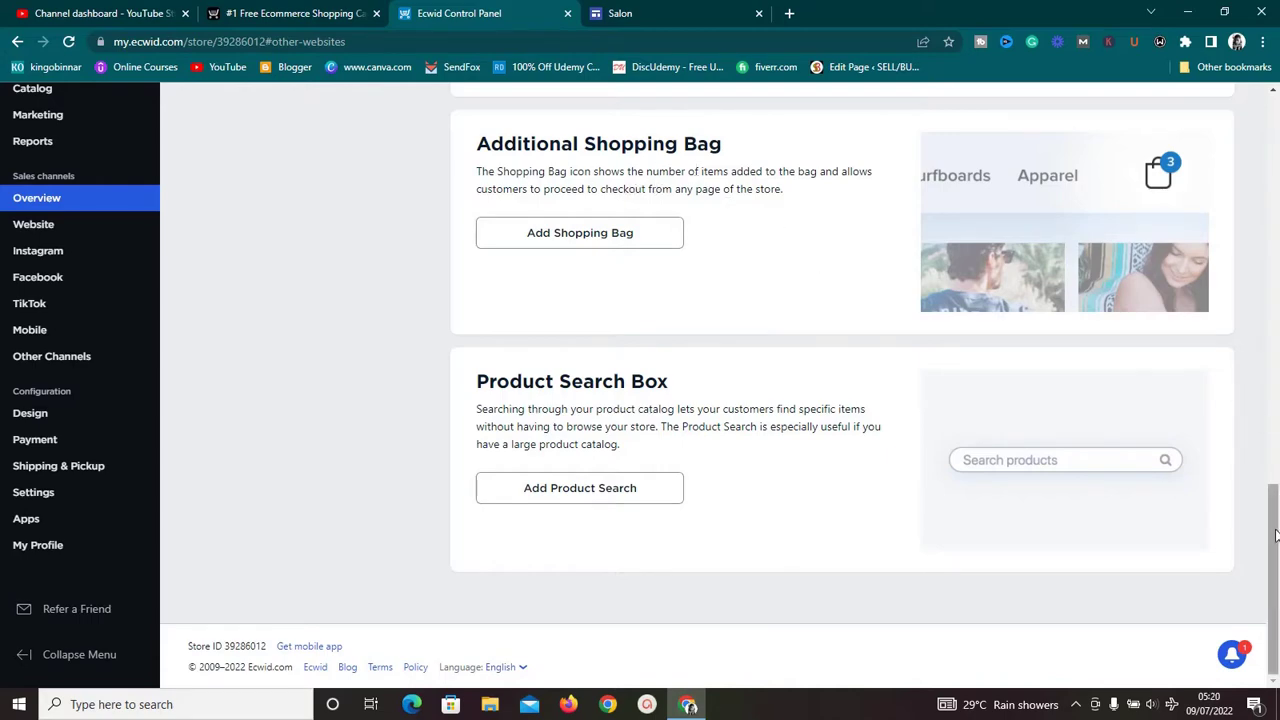
{"action": "left_click_drag", "start_coordinate": [1273, 548], "coordinate": [1278, 145]}
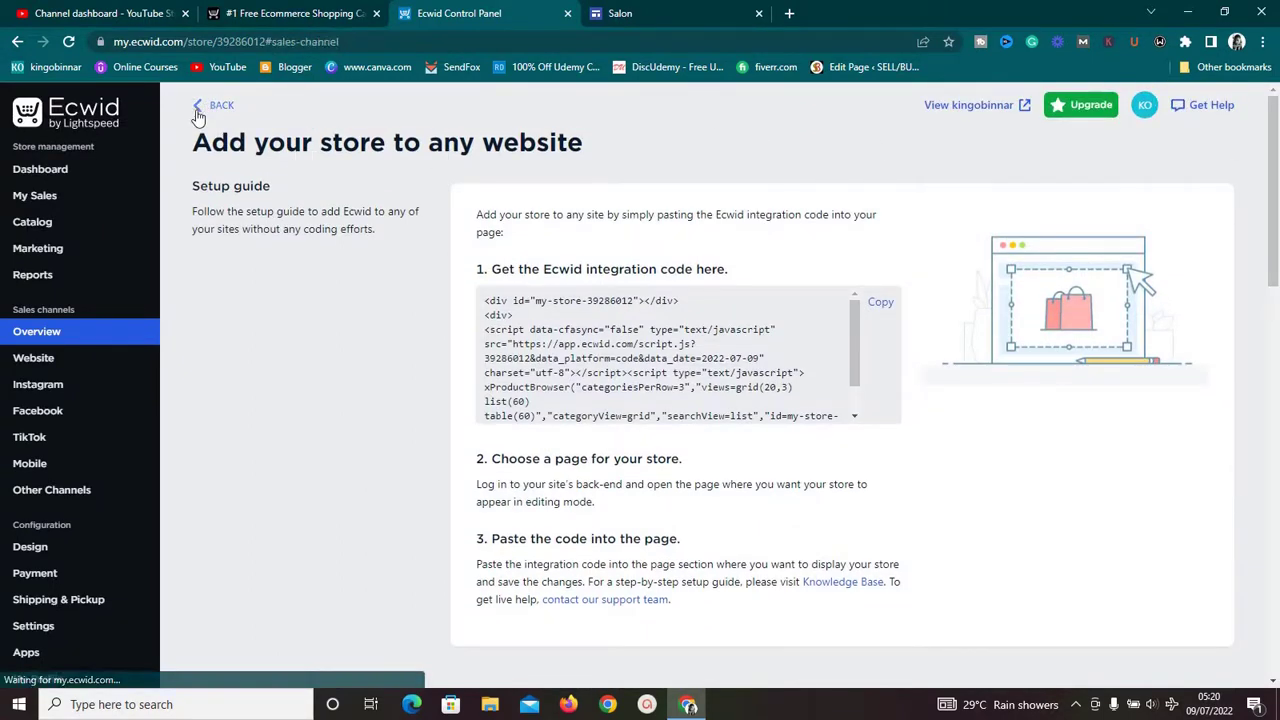
View the Ecwid sales channels overview and look through the Dashboard's setup checklist for the first sale.
{"action": "left_click", "coordinate": [92, 332]}
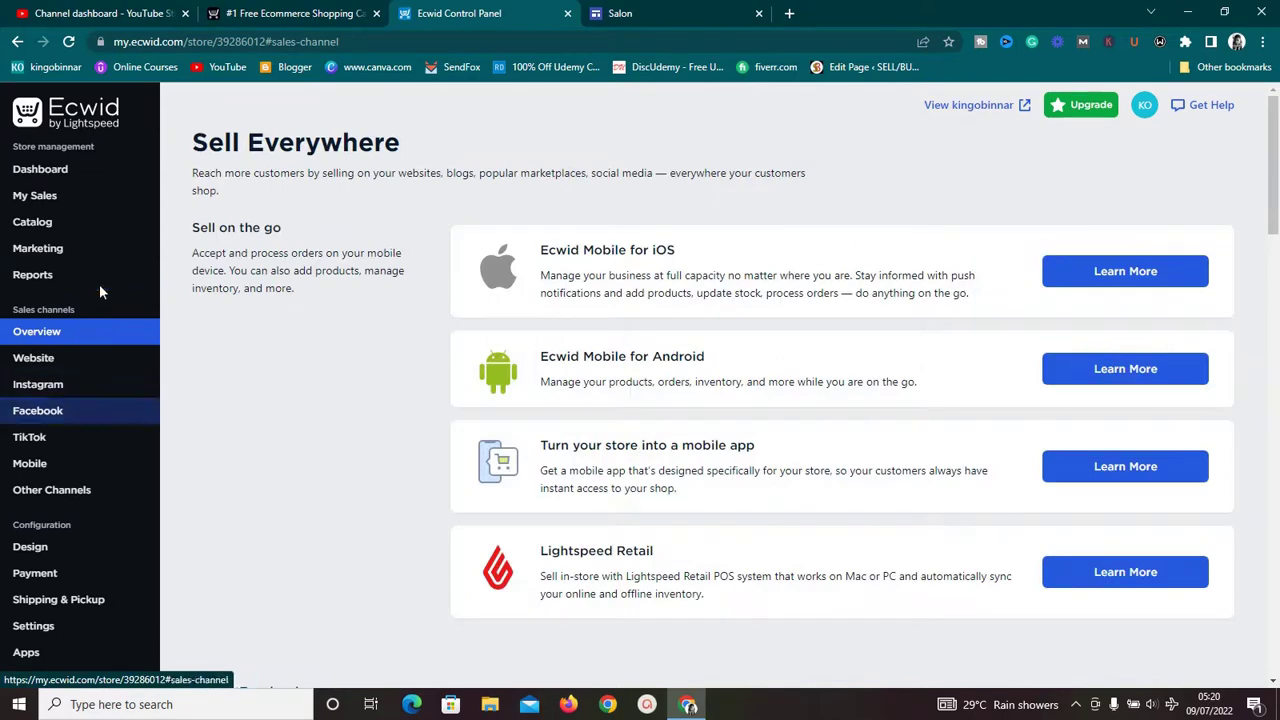
{"action": "left_click", "coordinate": [74, 178]}
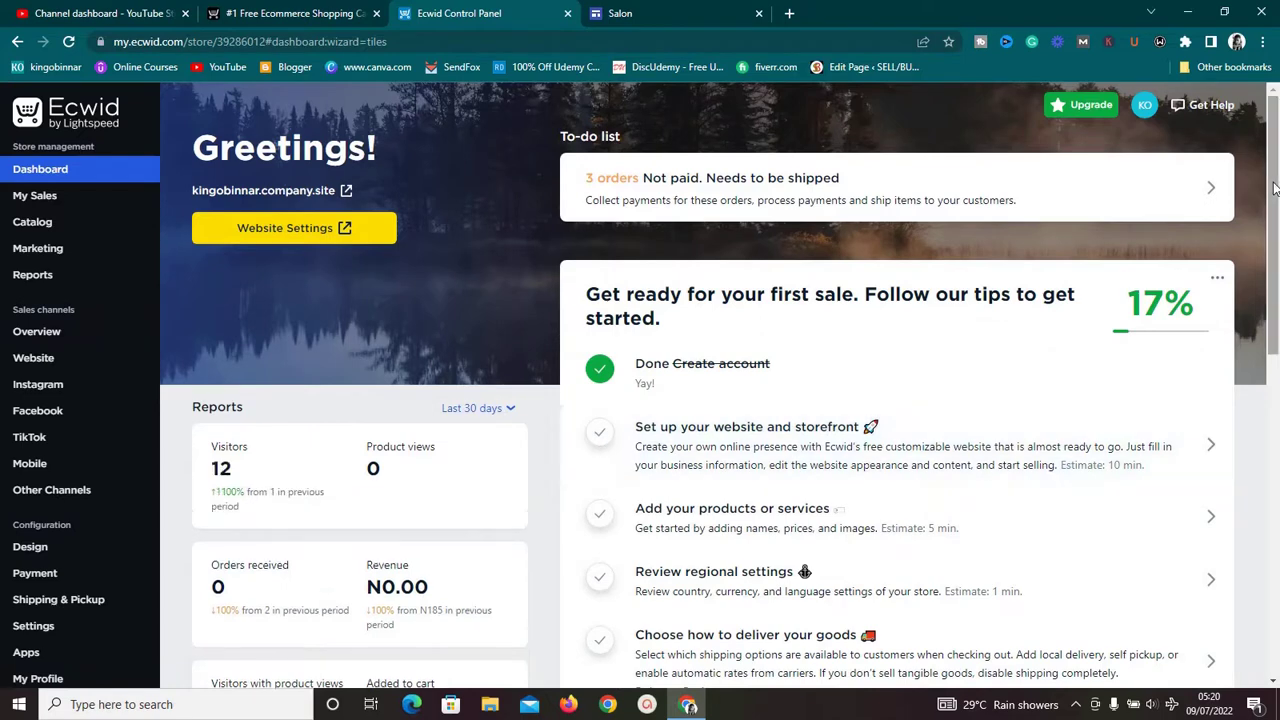
{"action": "scroll", "coordinate": [1274, 188], "scroll_direction": "down", "scroll_amount": 2}
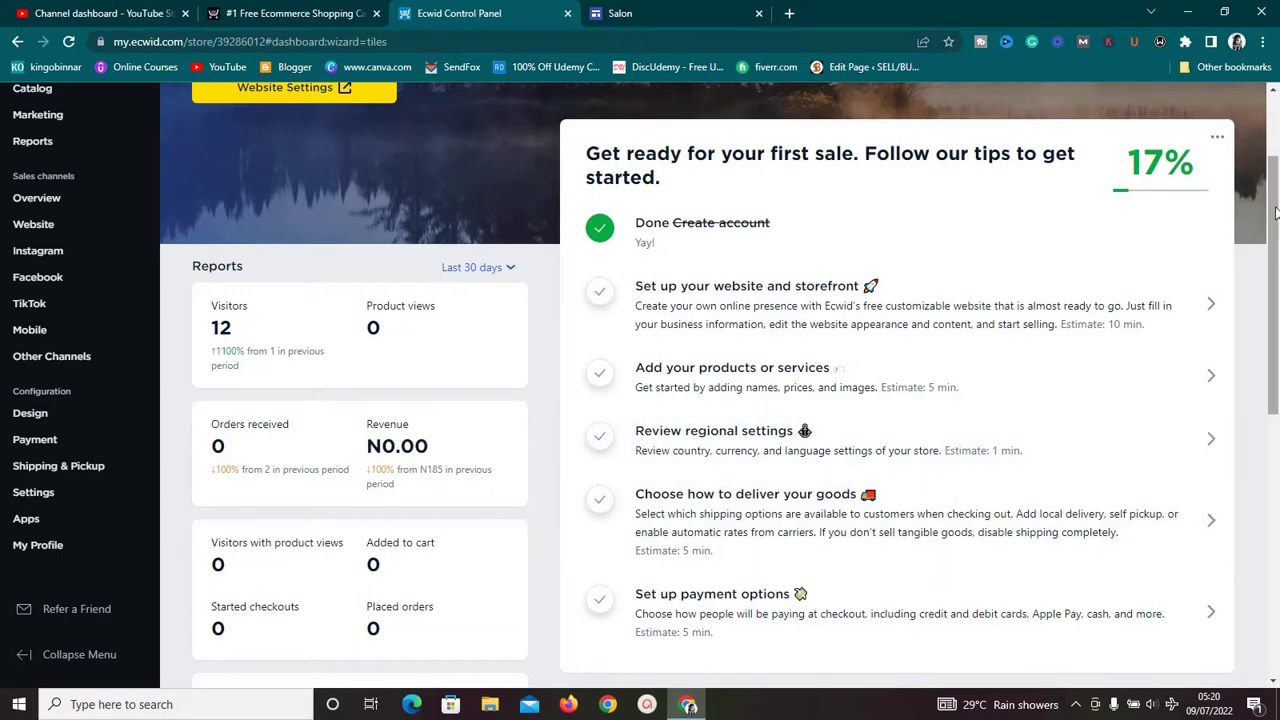
{"action": "left_click_drag", "start_coordinate": [1276, 212], "coordinate": [1262, 12]}
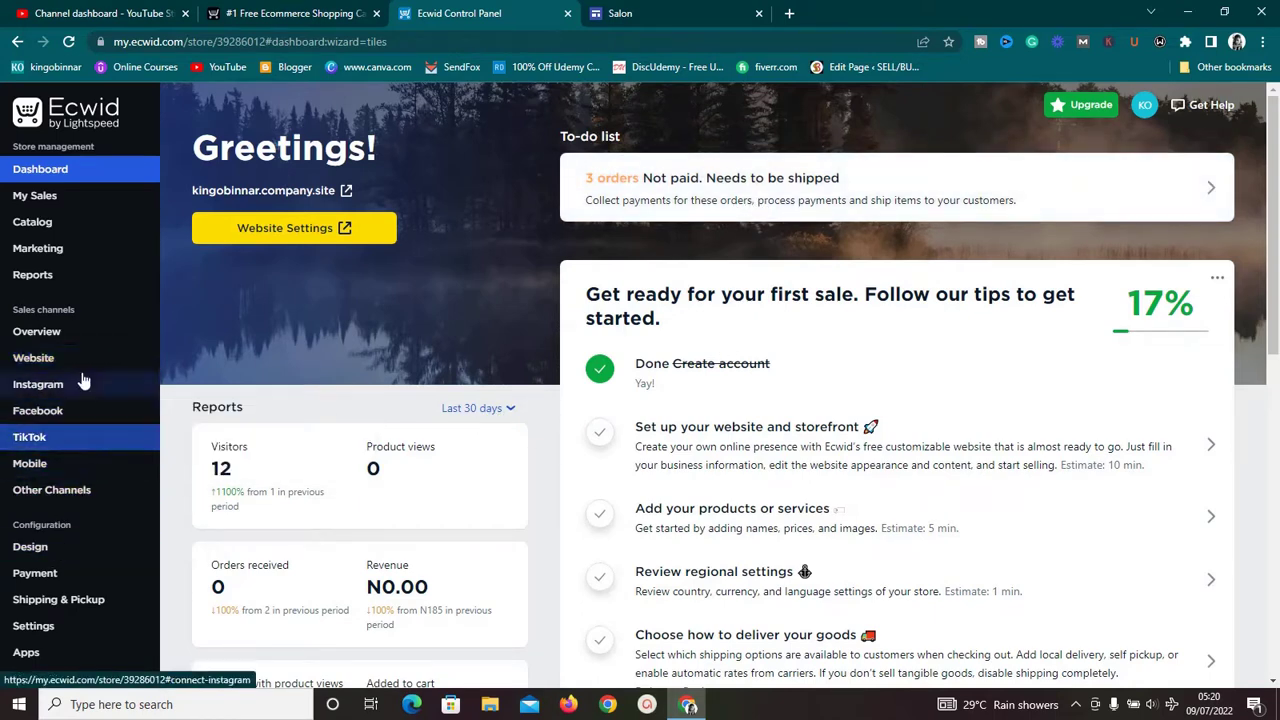
{"action": "mouse_move", "coordinate": [66, 368]}
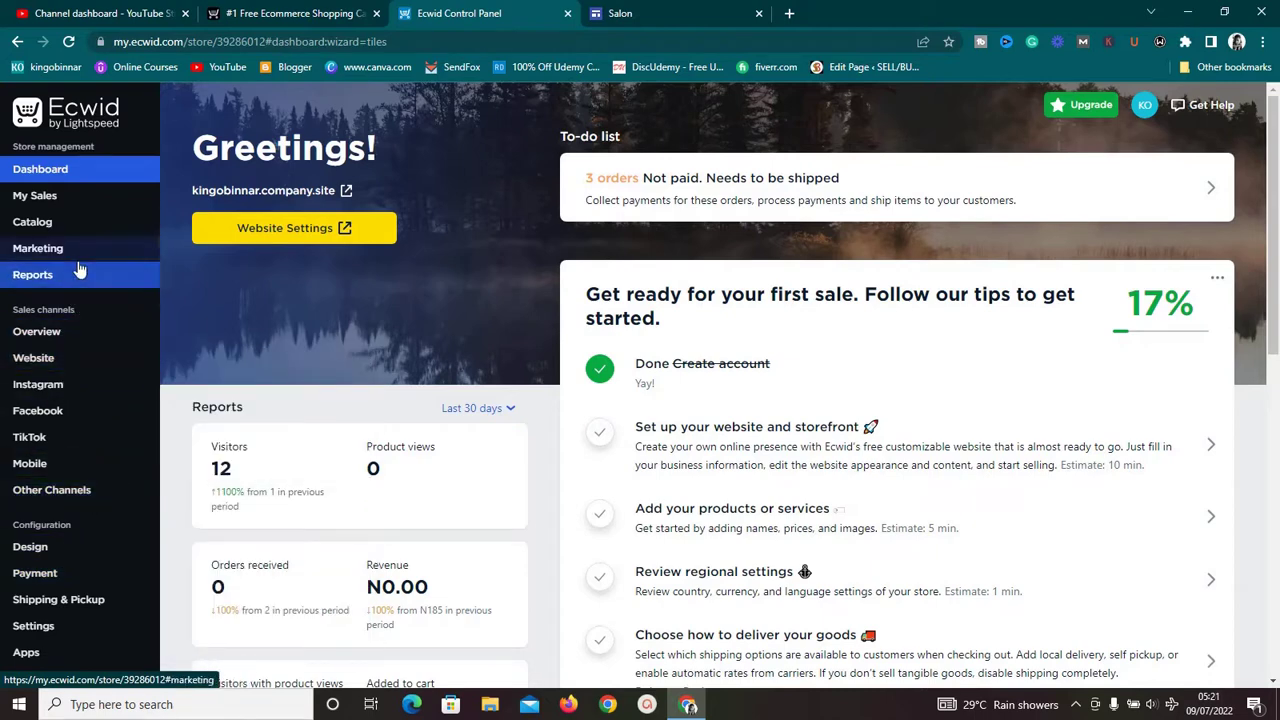
{"action": "mouse_move", "coordinate": [78, 252]}
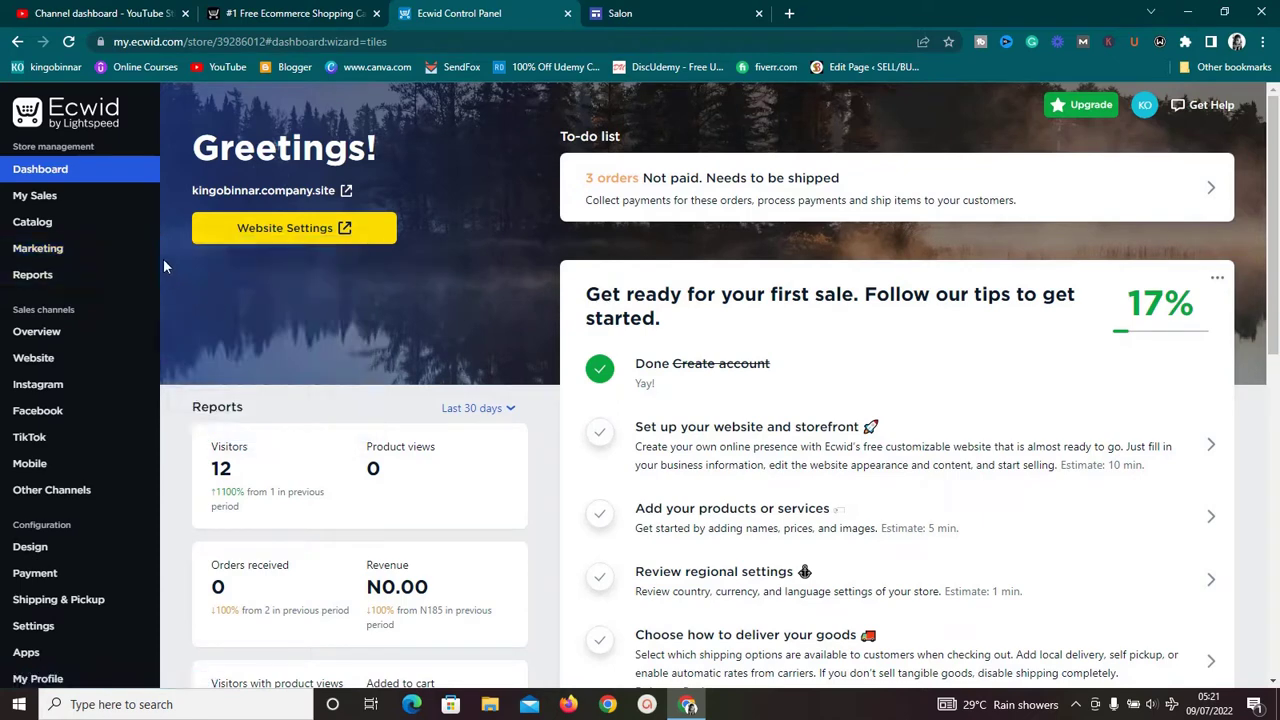
{"action": "mouse_move", "coordinate": [160, 257]}
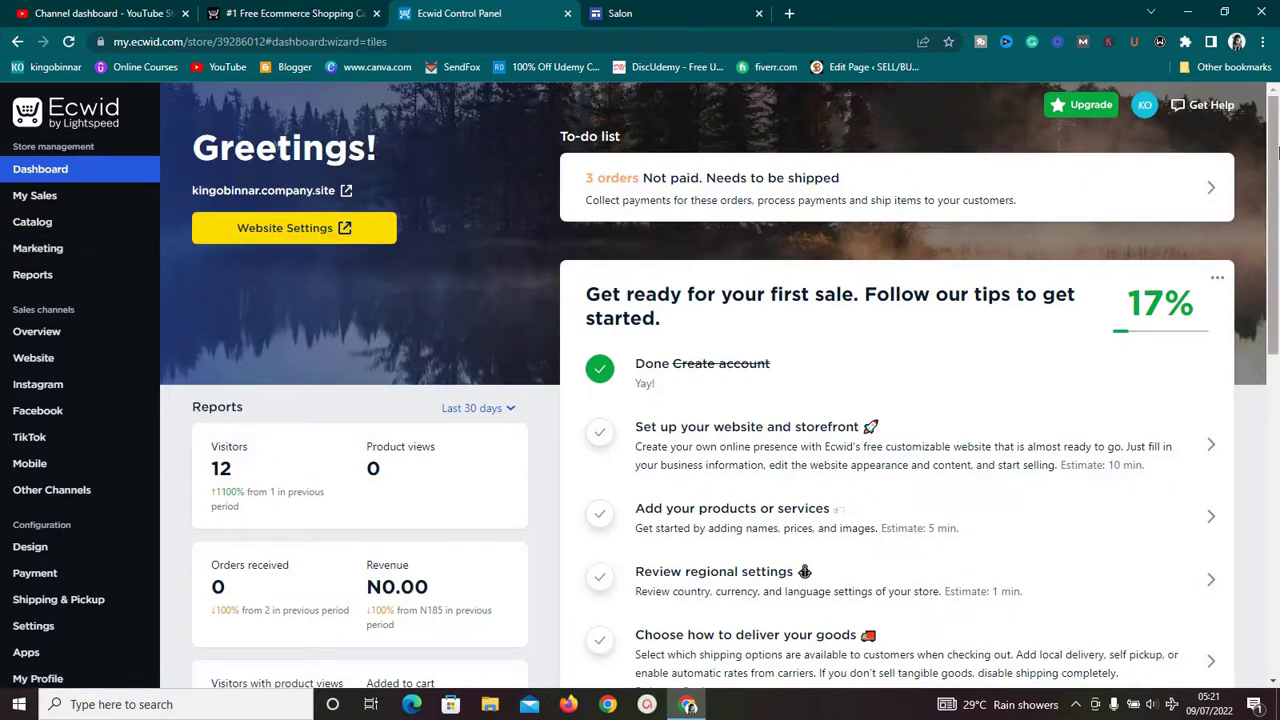
Return to the Salon site preview and look over the Home page from its Look Store header to the storefront.
{"action": "left_click_drag", "start_coordinate": [1276, 150], "coordinate": [703, 8]}
{"action": "left_click", "coordinate": [703, 8]}
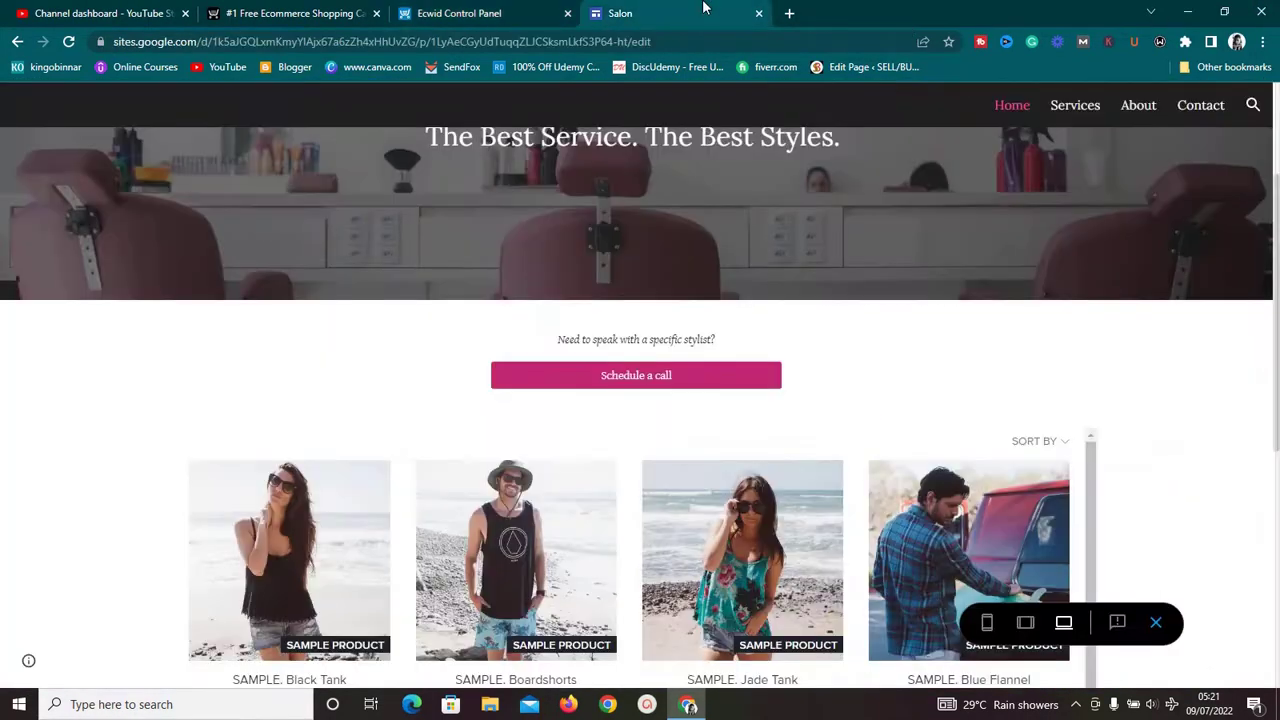
{"action": "left_click_drag", "start_coordinate": [1277, 190], "coordinate": [1277, 140]}
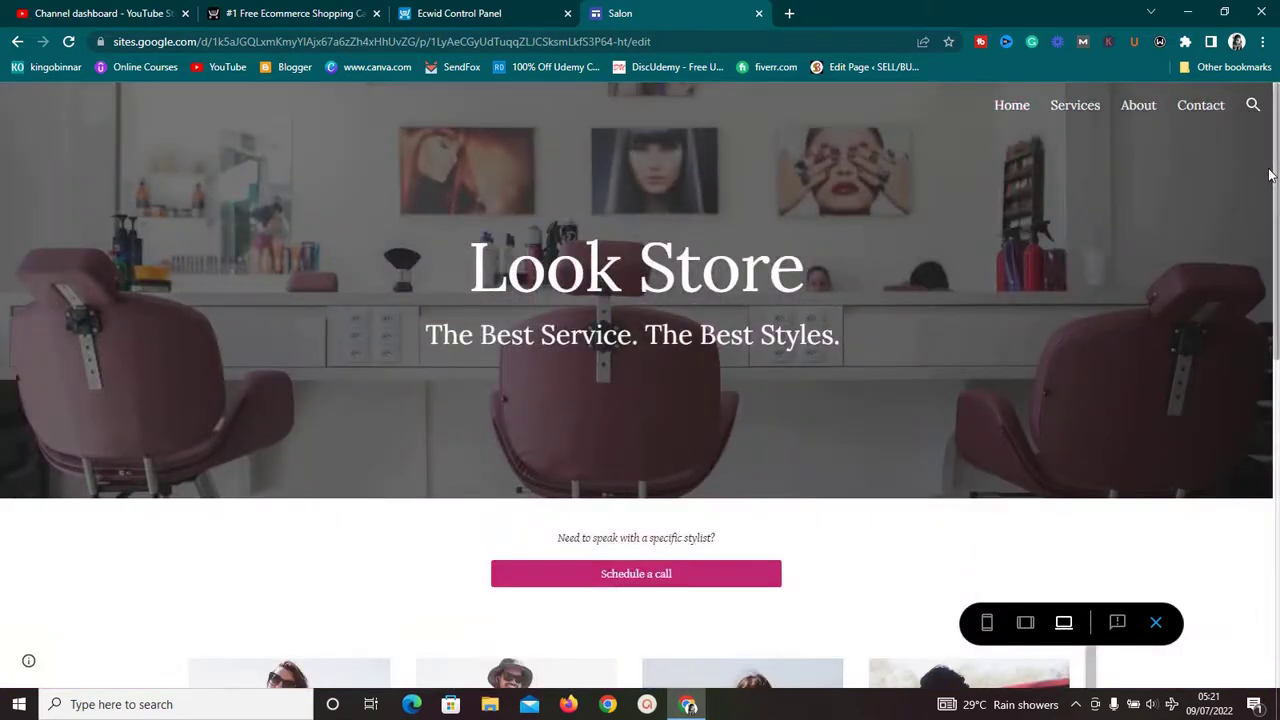
{"action": "left_click_drag", "start_coordinate": [1277, 180], "coordinate": [1277, 90]}
{"action": "mouse_move", "coordinate": [1276, 162]}
{"action": "left_mouse_down"}
{"action": "mouse_move", "coordinate": [1276, 290]}
{"action": "mouse_move", "coordinate": [1276, 150]}
{"action": "left_mouse_up"}
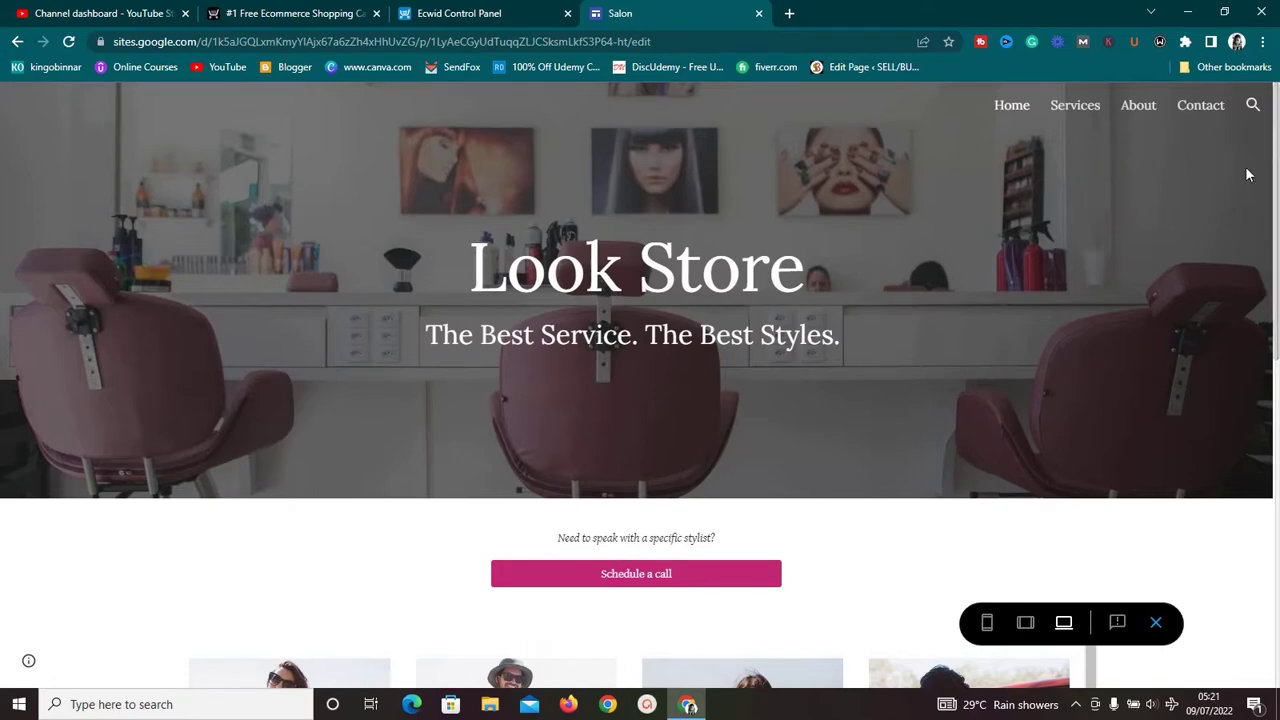
{"action": "mouse_move", "coordinate": [1276, 180]}
{"action": "left_mouse_down"}
{"action": "mouse_move", "coordinate": [1276, 345]}
{"action": "mouse_move", "coordinate": [1276, 180]}
{"action": "left_mouse_up"}
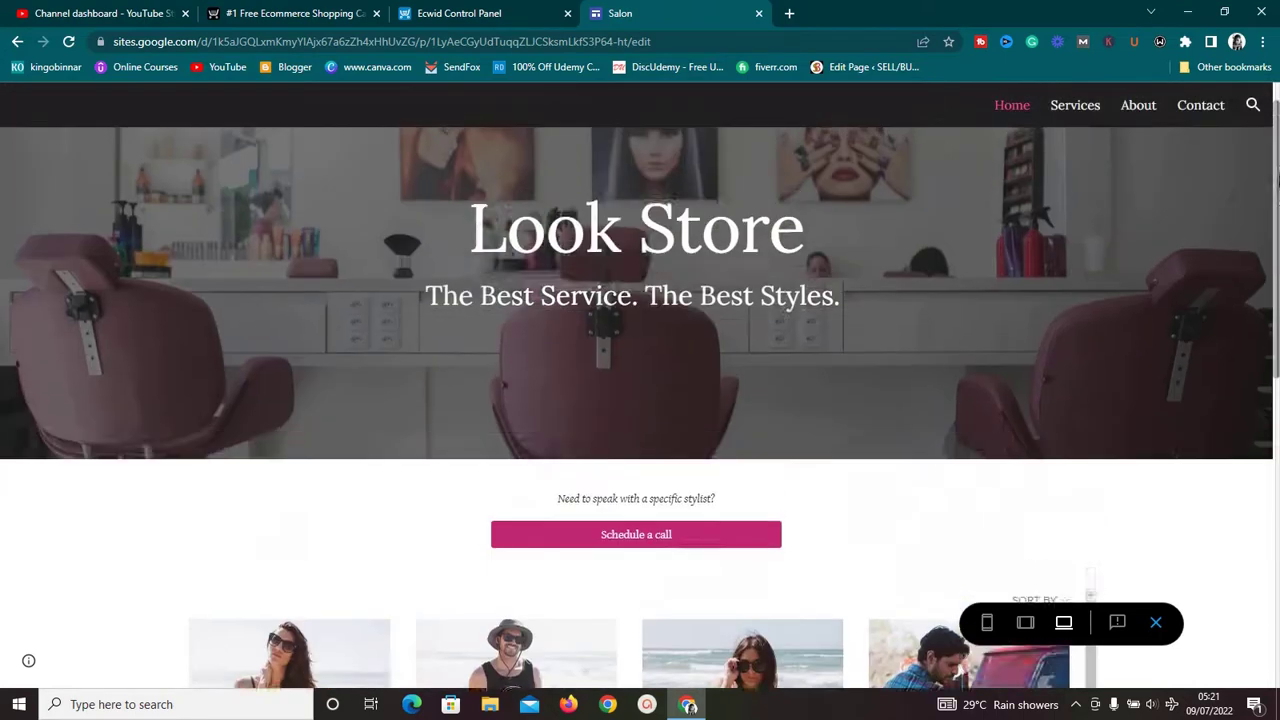
{"action": "left_click", "coordinate": [1074, 707]}
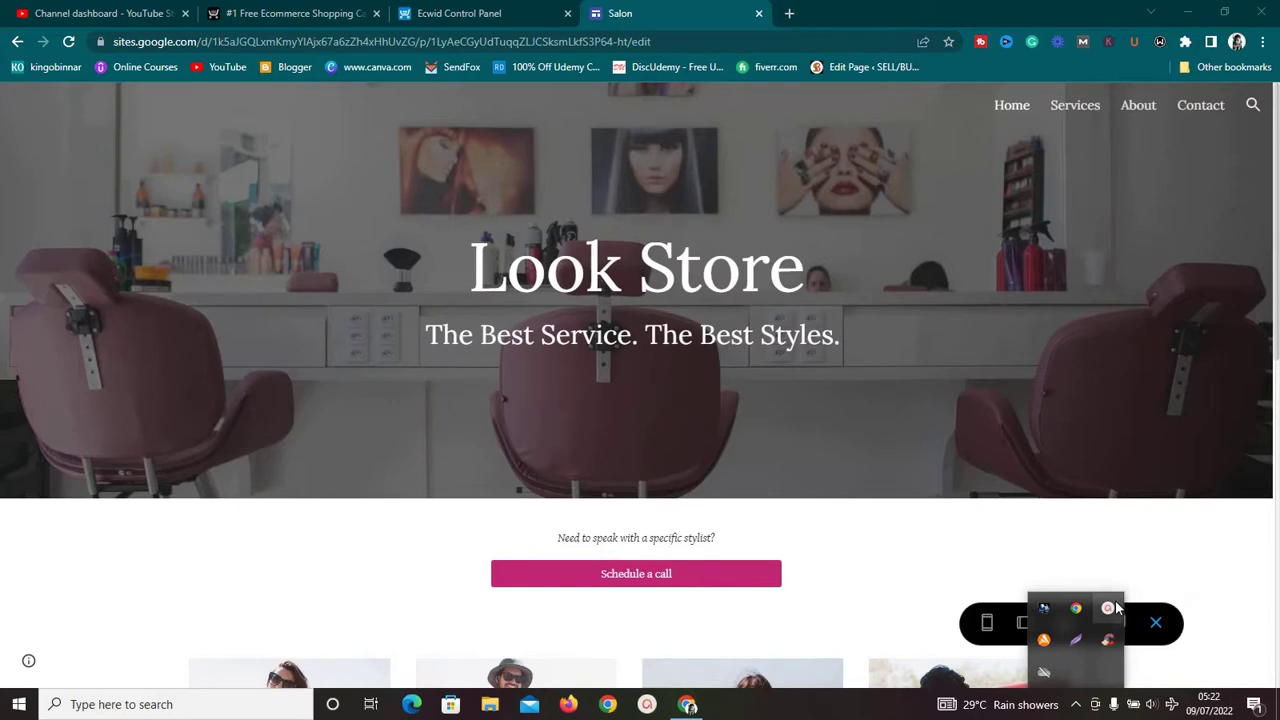
{"action": "left_click", "coordinate": [1108, 607]}
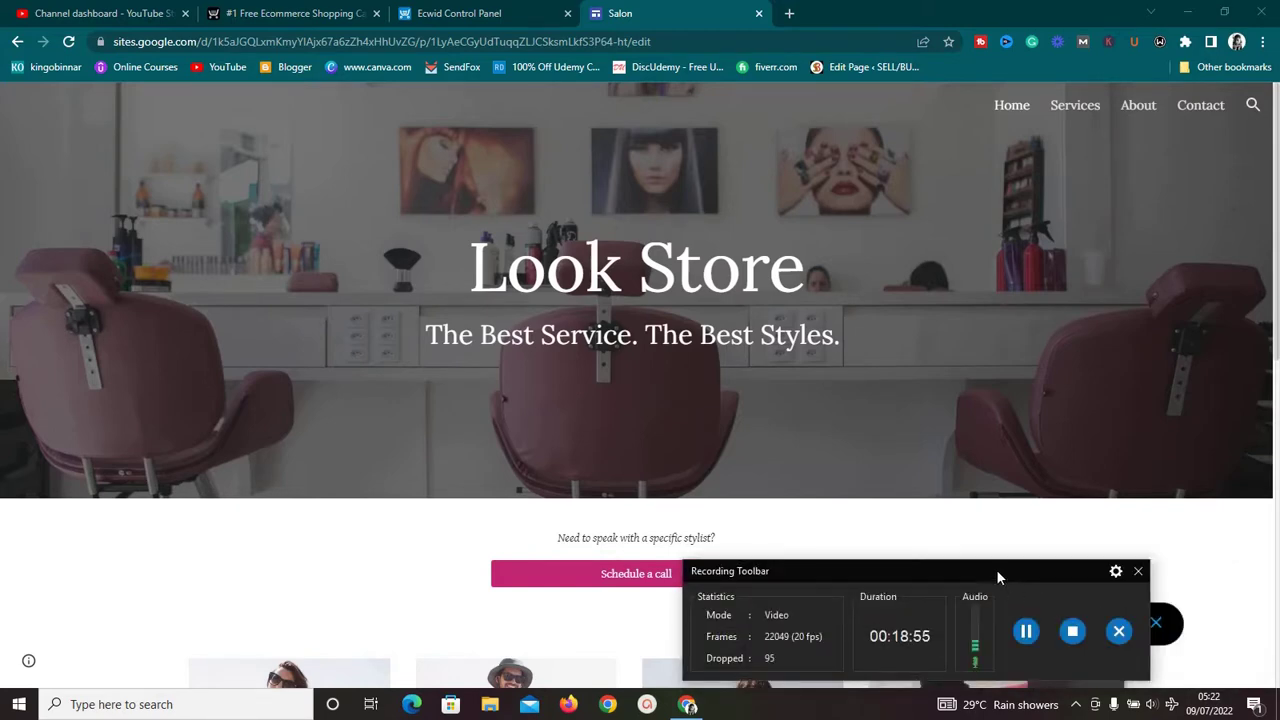
{"action": "left_click_drag", "start_coordinate": [995, 568], "coordinate": [1028, 631]}
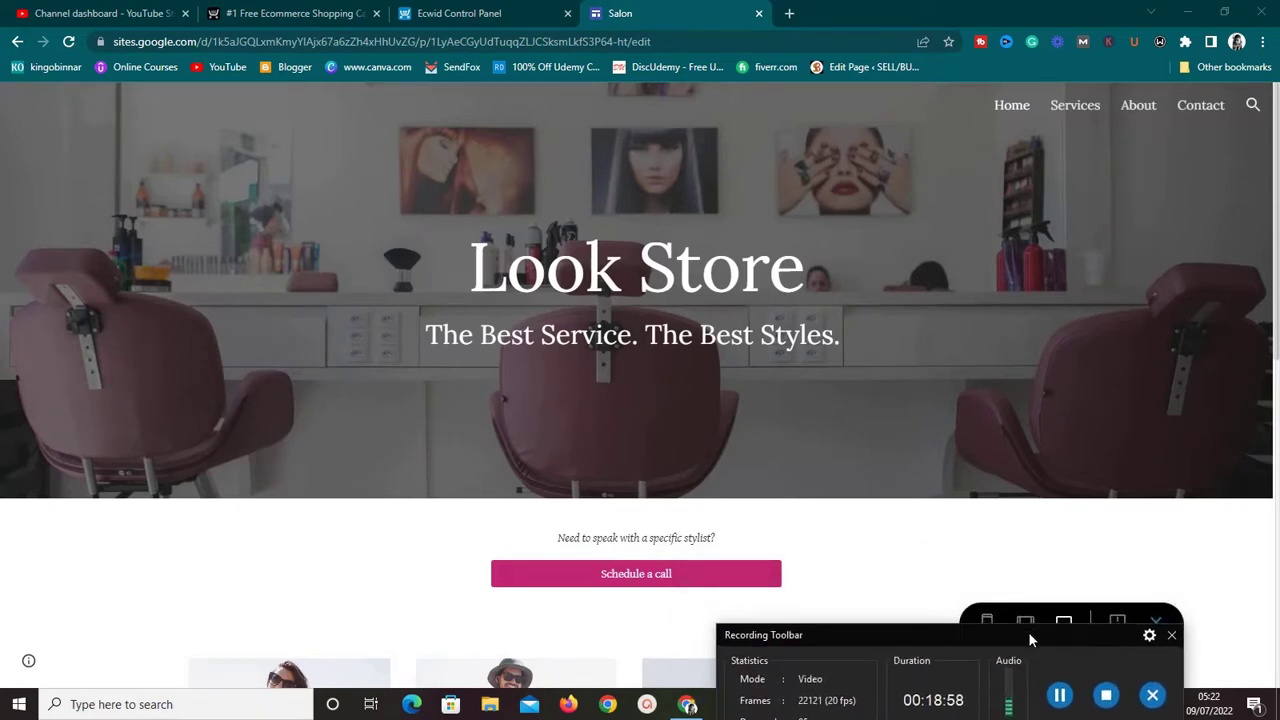
{"action": "left_click", "coordinate": [1107, 697]}
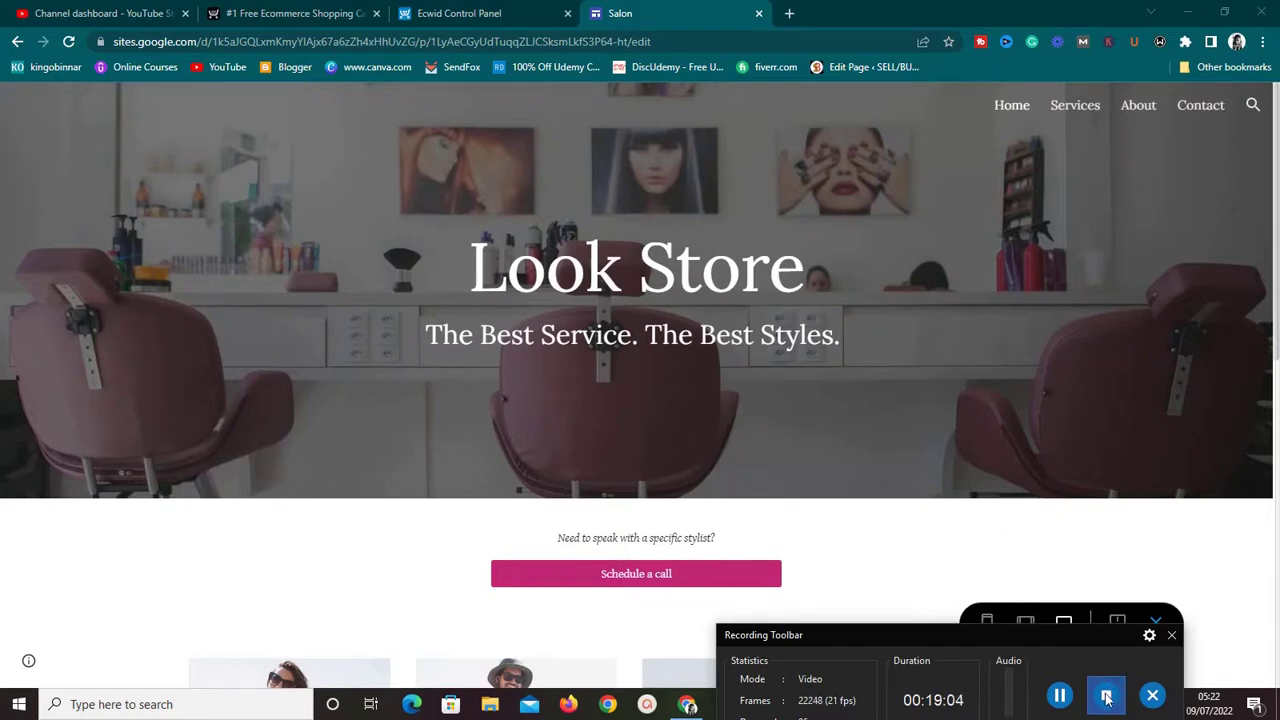